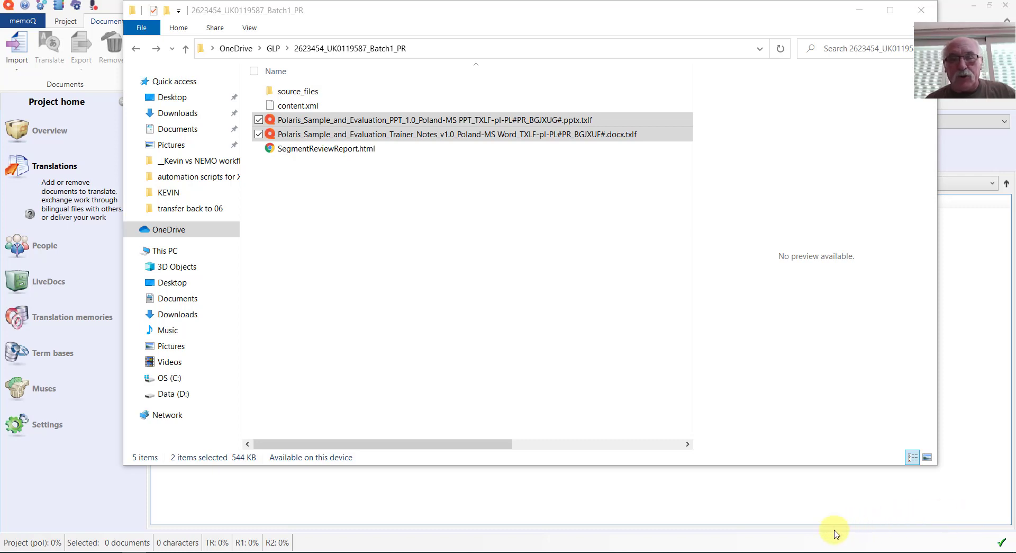
Return to the memoQ project and start a document import with options
{"action": "left_click", "coordinate": [711, 510]}
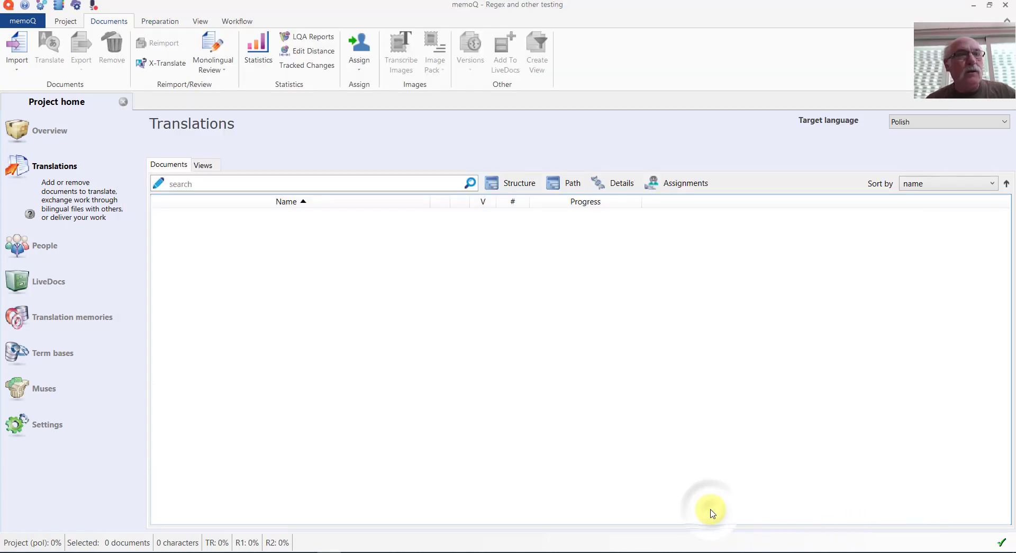
{"action": "left_click", "coordinate": [21, 70]}
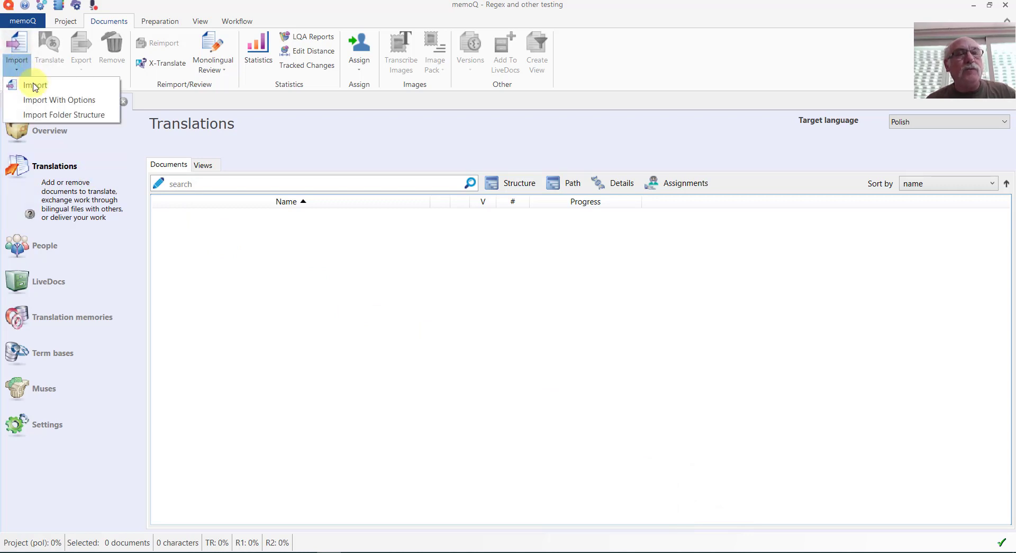
{"action": "left_click", "coordinate": [54, 100]}
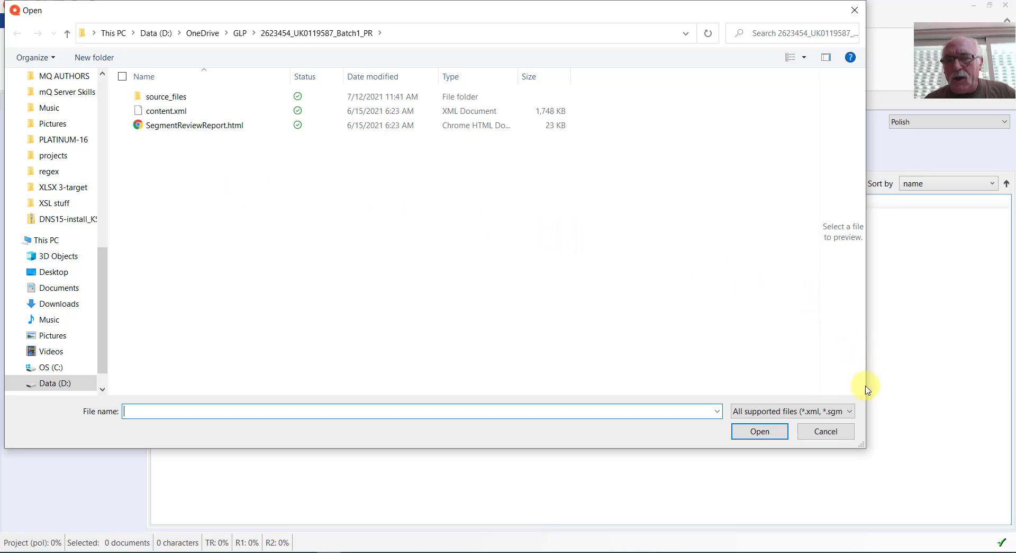
Switch the file type to All files (*.*) and select both Polaris TXLF files
{"action": "left_click", "coordinate": [849, 418]}
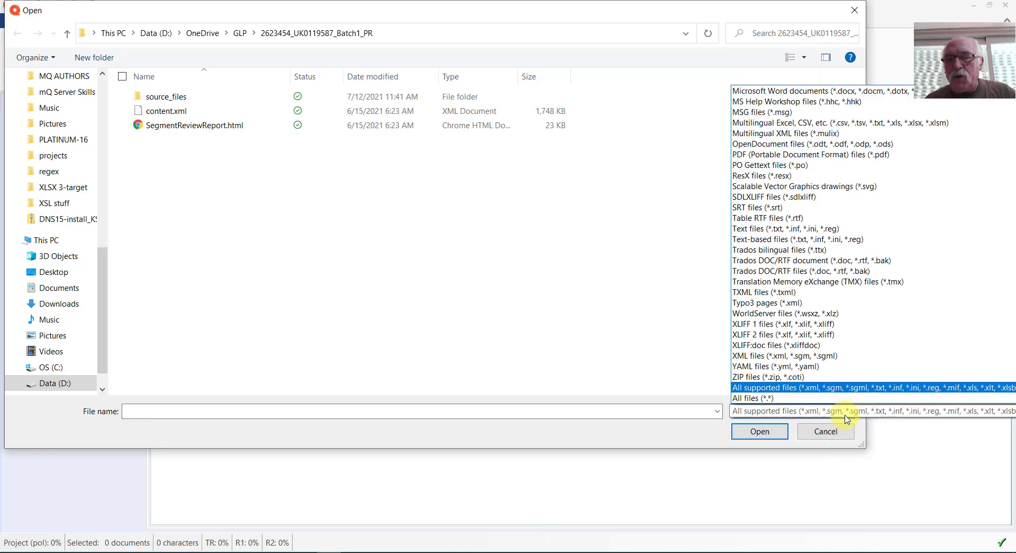
{"action": "left_click", "coordinate": [814, 399]}
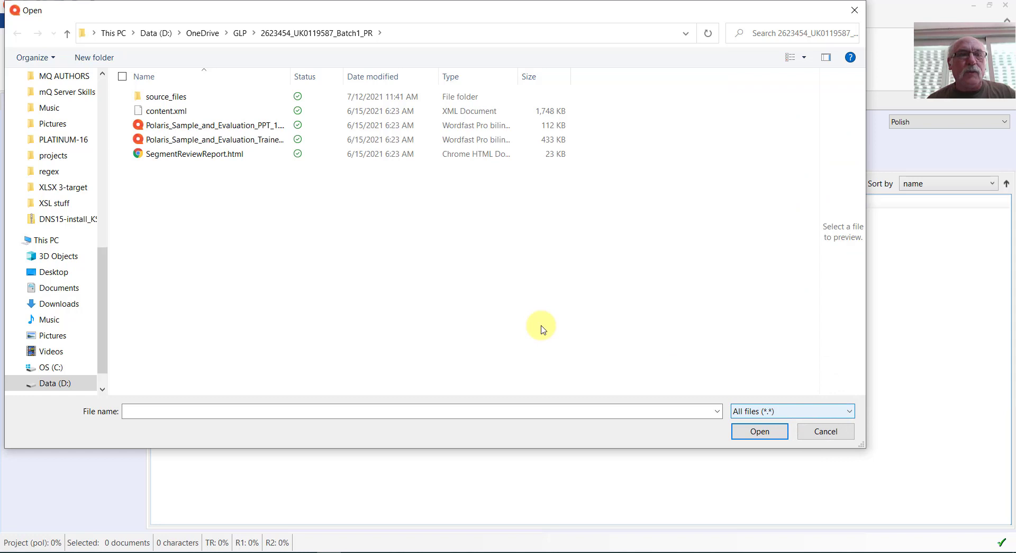
{"action": "left_click", "coordinate": [201, 130]}
{"action": "left_click", "coordinate": [201, 143], "text": "ctrl"}
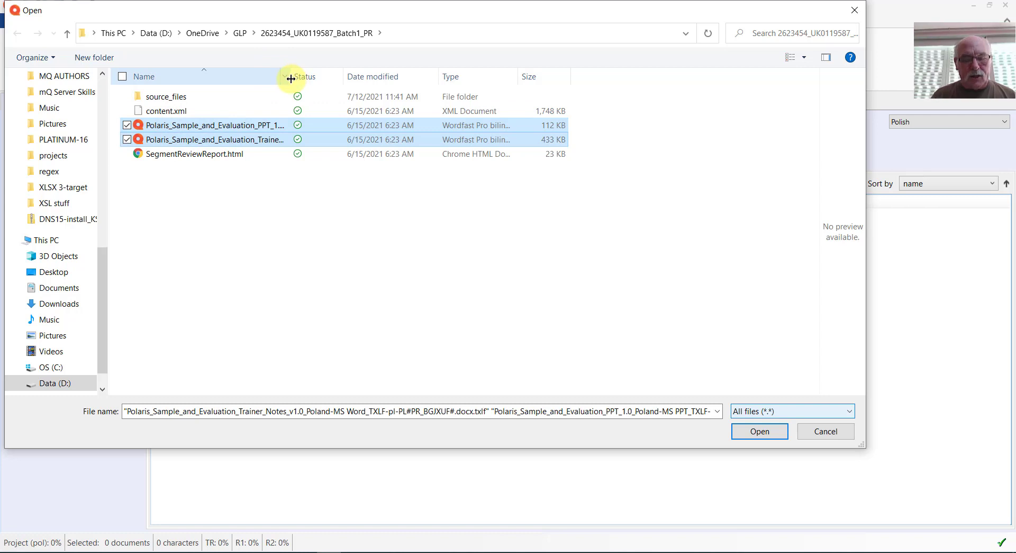
Widen the Name column to verify the file names, then open both Polaris TXLF files
{"action": "left_click_drag", "start_coordinate": [291, 79], "coordinate": [523, 108]}
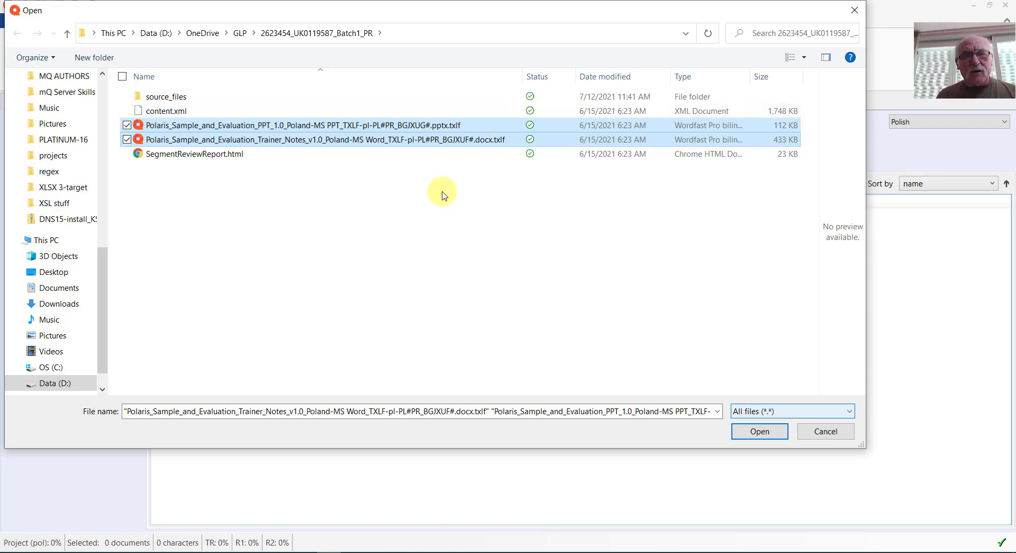
{"action": "left_click", "coordinate": [768, 435]}
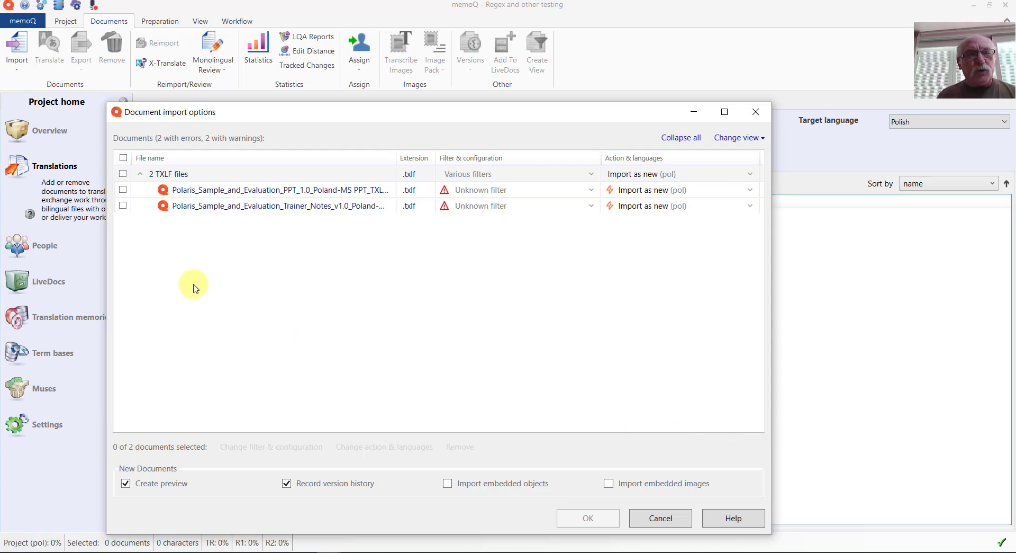
Set both Polaris TXLF files to the XLIFF 1 filter and import them
{"action": "left_click", "coordinate": [123, 158]}
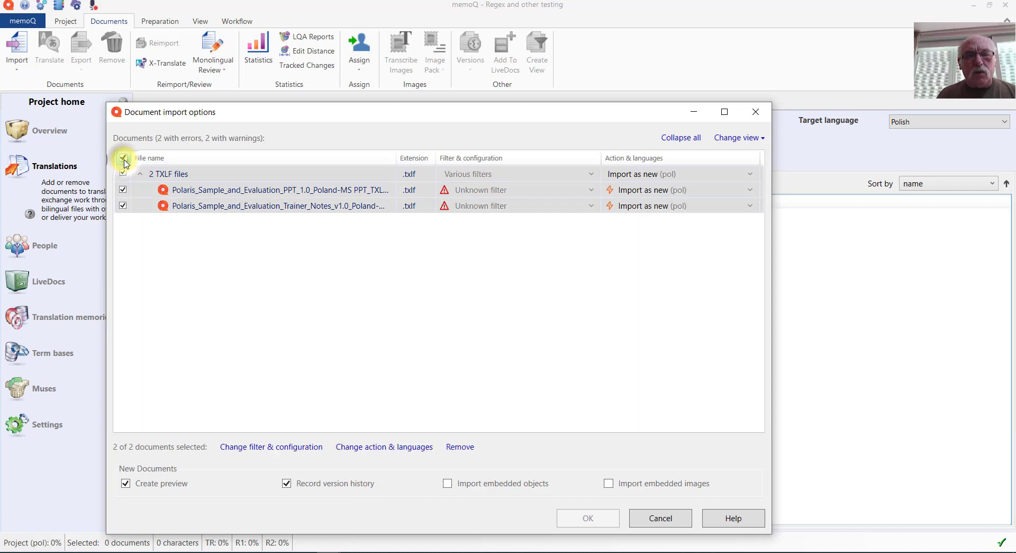
{"action": "left_click", "coordinate": [288, 447]}
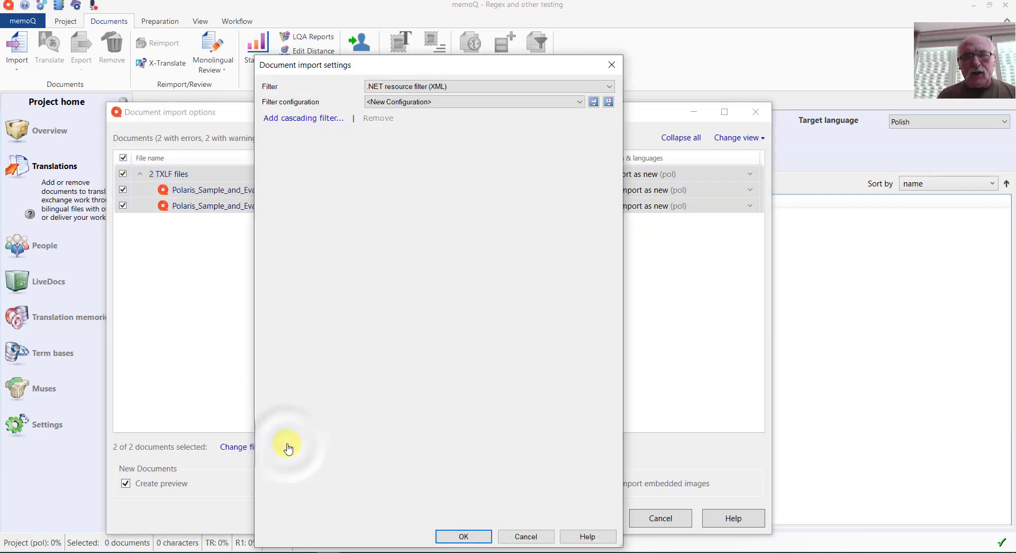
{"action": "left_click_drag", "start_coordinate": [479, 68], "coordinate": [558, 34]}
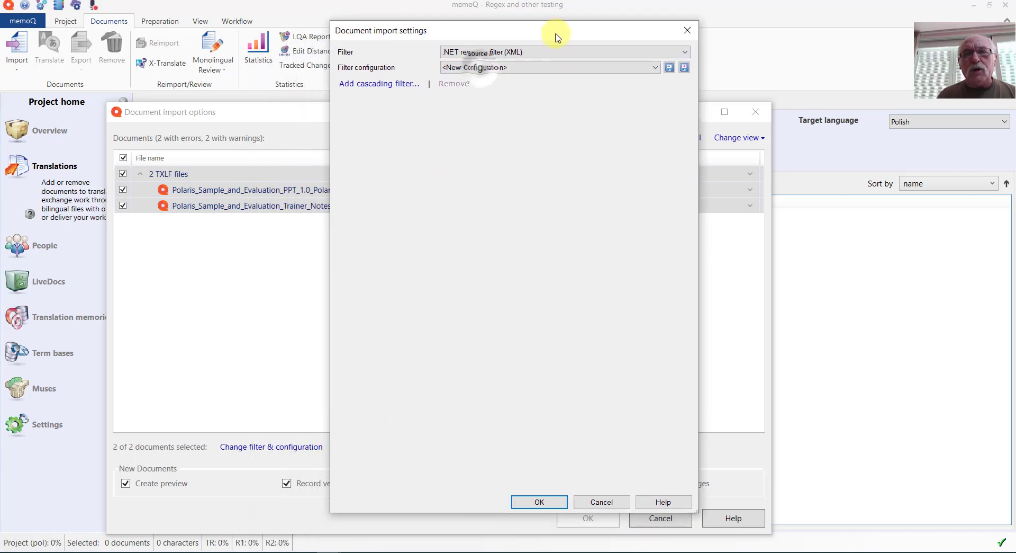
{"action": "left_click", "coordinate": [687, 52]}
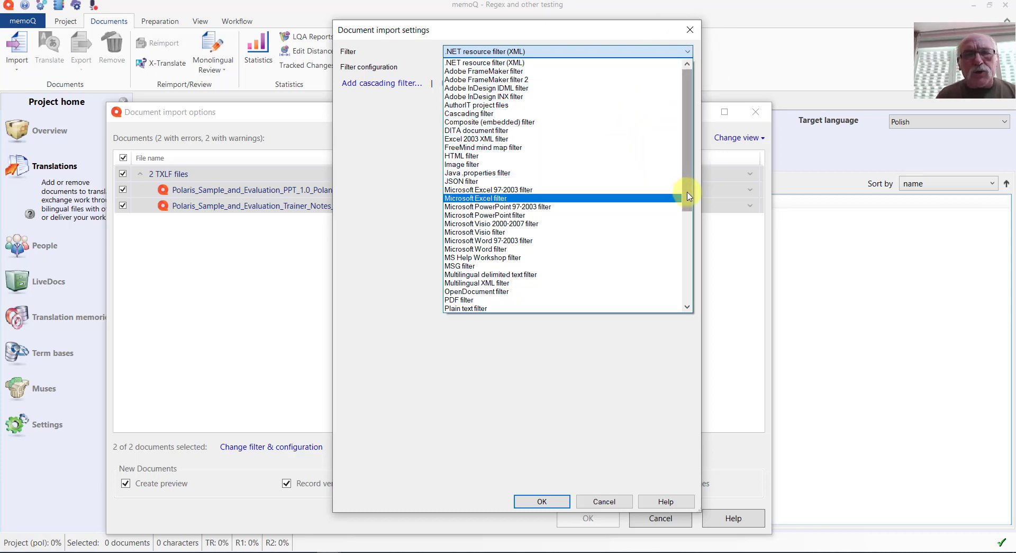
{"action": "left_click_drag", "start_coordinate": [688, 196], "coordinate": [688, 289]}
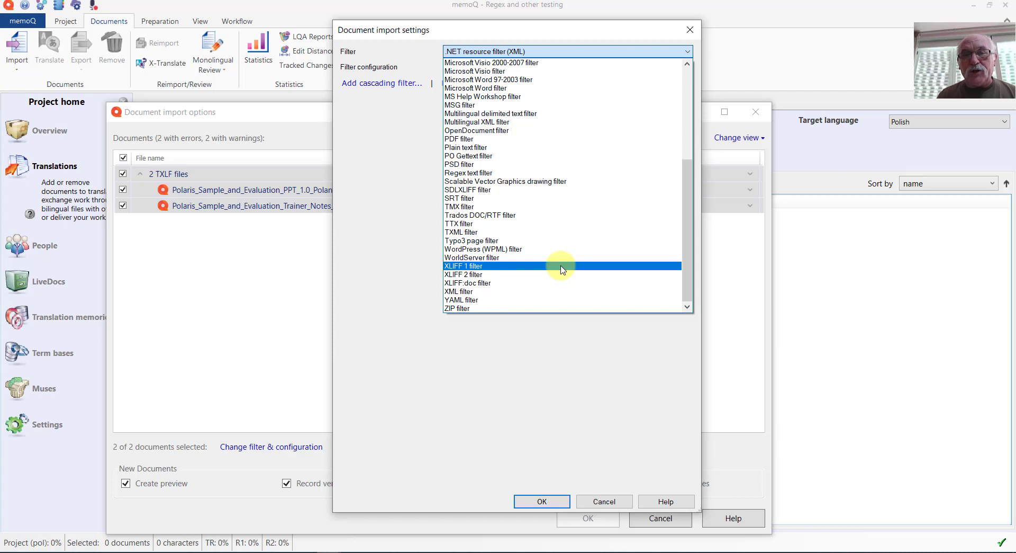
{"action": "left_click", "coordinate": [562, 269]}
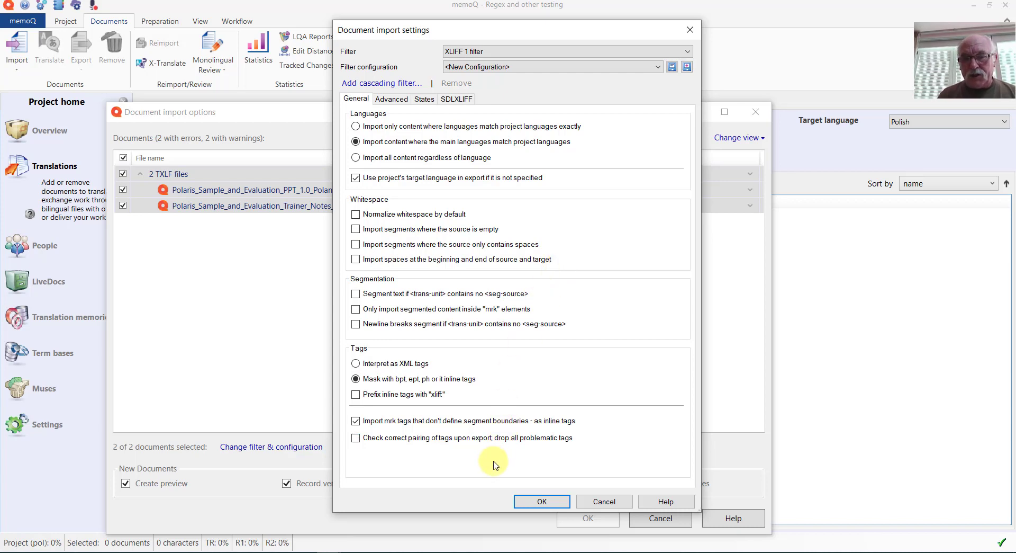
{"action": "left_click", "coordinate": [546, 502]}
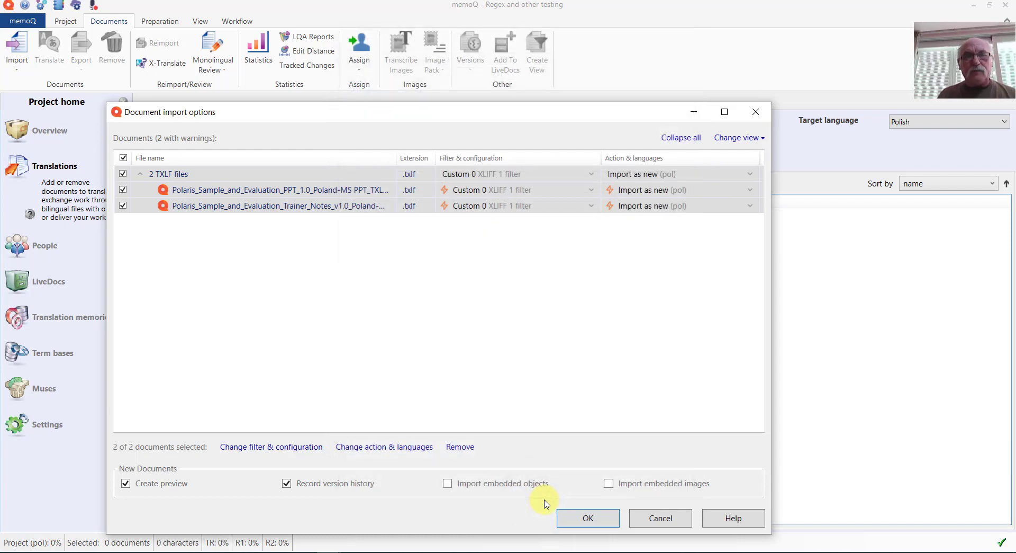
{"action": "left_click", "coordinate": [588, 519]}
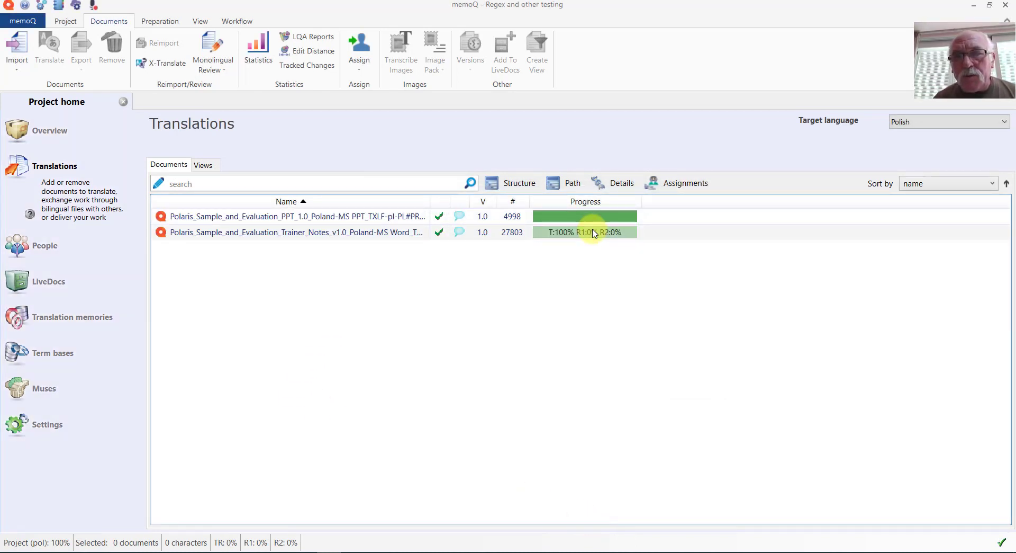
Open the Polaris PPT document, scroll through its translated segments, then close it
{"action": "mouse_move", "coordinate": [592, 224]}
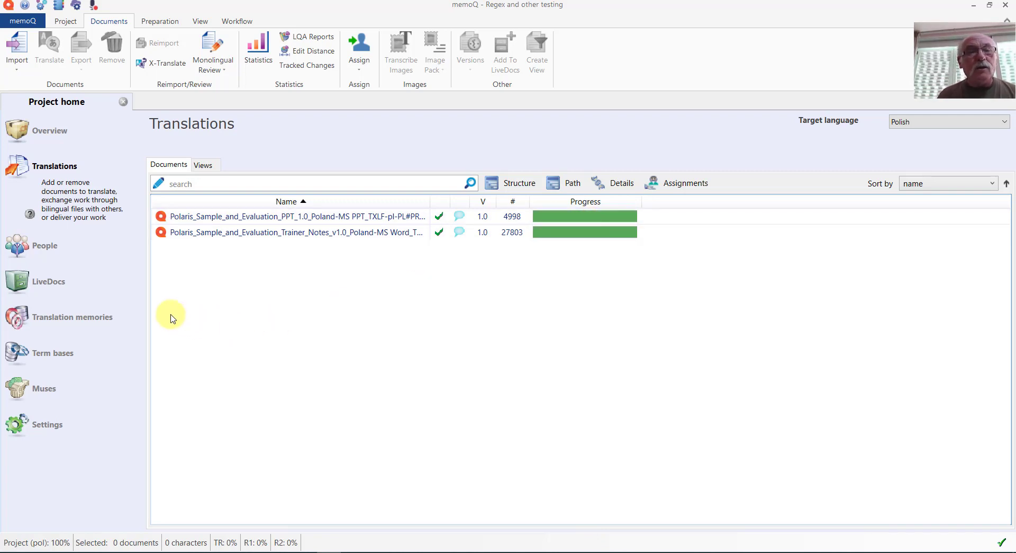
{"action": "left_click", "coordinate": [163, 220]}
{"action": "double_click", "coordinate": [163, 218]}
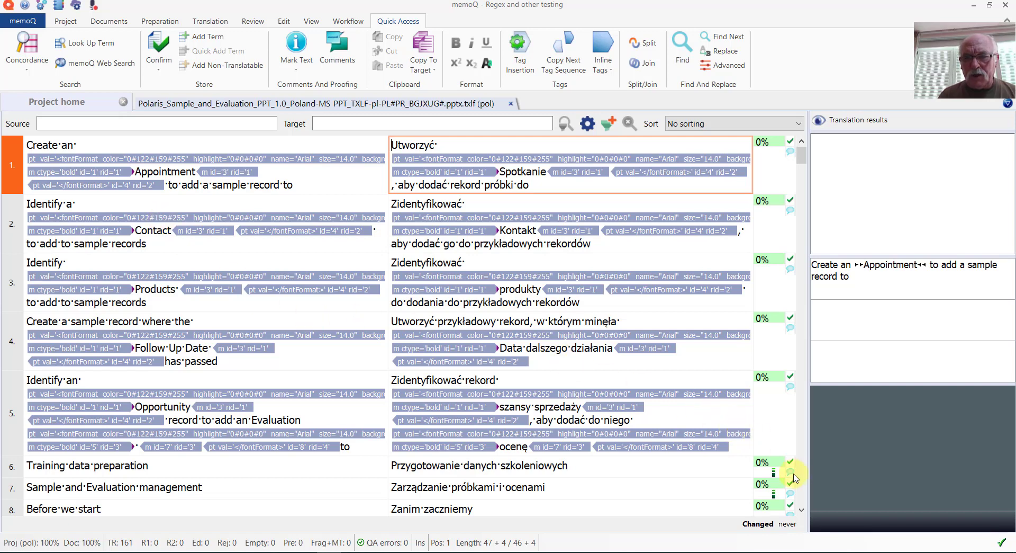
{"action": "scroll", "coordinate": [802, 487], "scroll_direction": "down", "scroll_amount": 3}
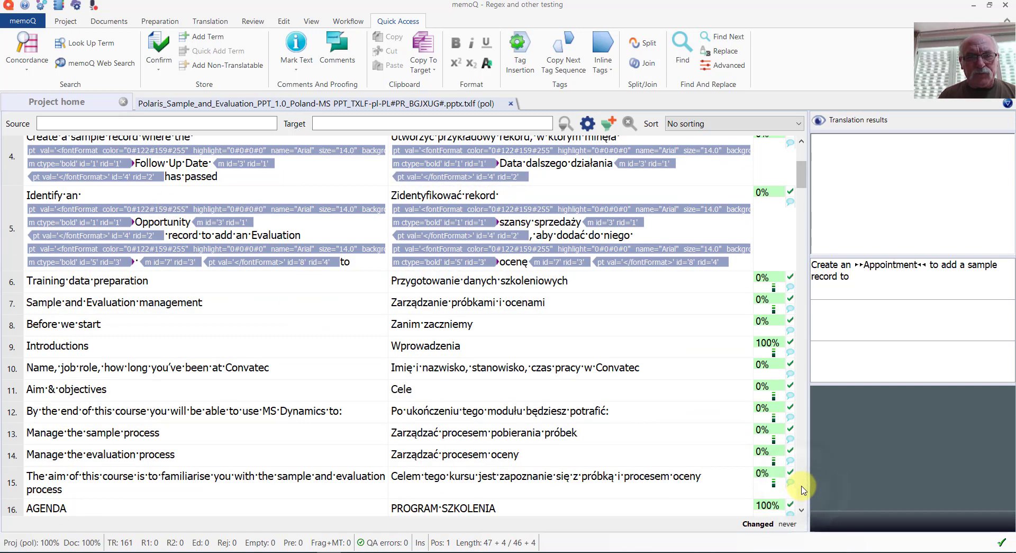
{"action": "scroll", "coordinate": [803, 489], "scroll_direction": "down", "scroll_amount": 3}
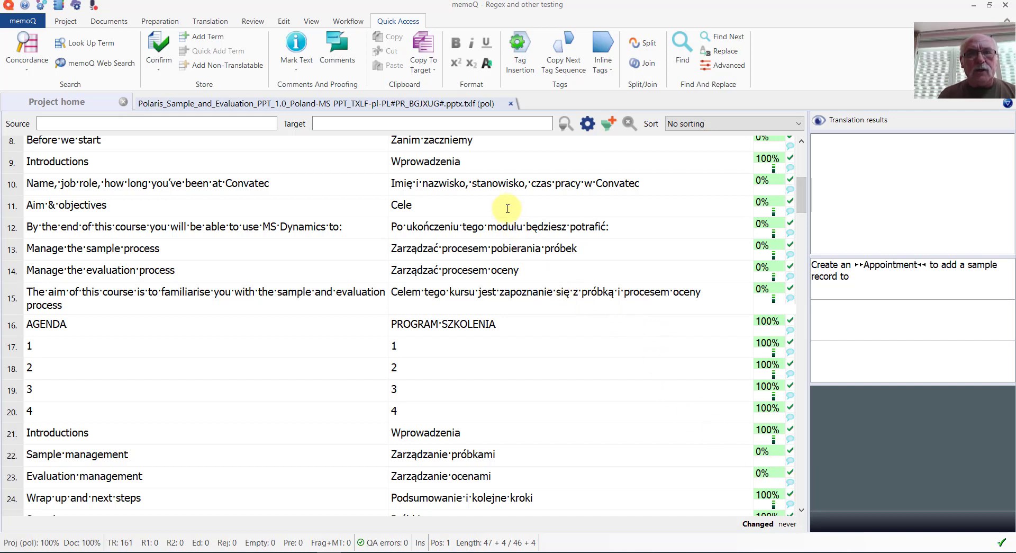
{"action": "left_click", "coordinate": [510, 104]}
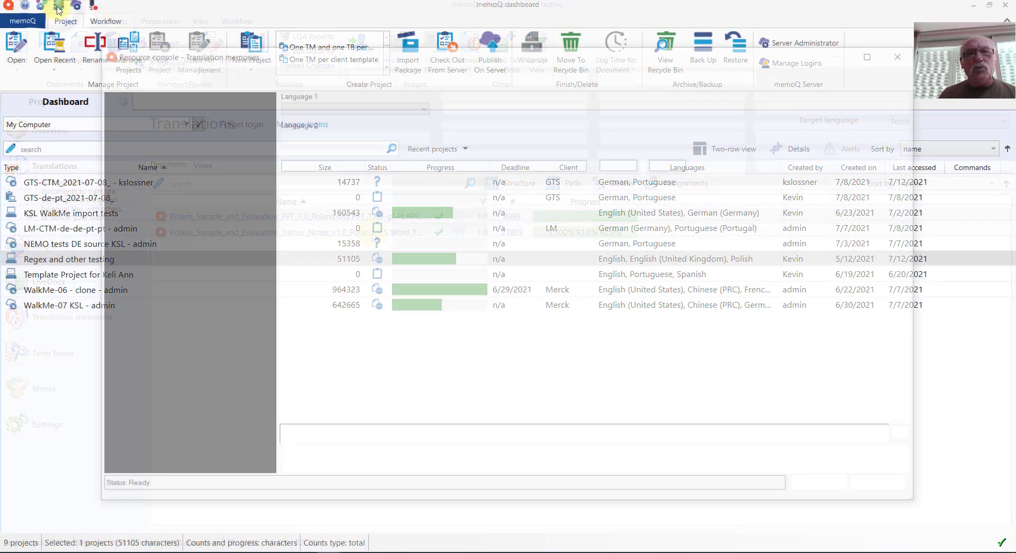
In the Resource console, create a local project template named 'TXLF importer' and select it
{"action": "left_click", "coordinate": [59, 7]}
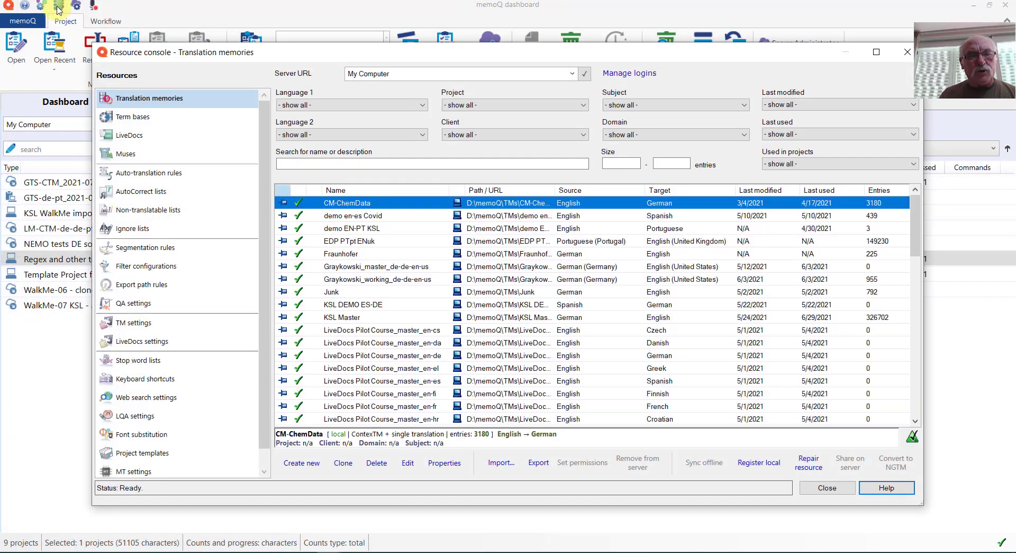
{"action": "left_click", "coordinate": [142, 452]}
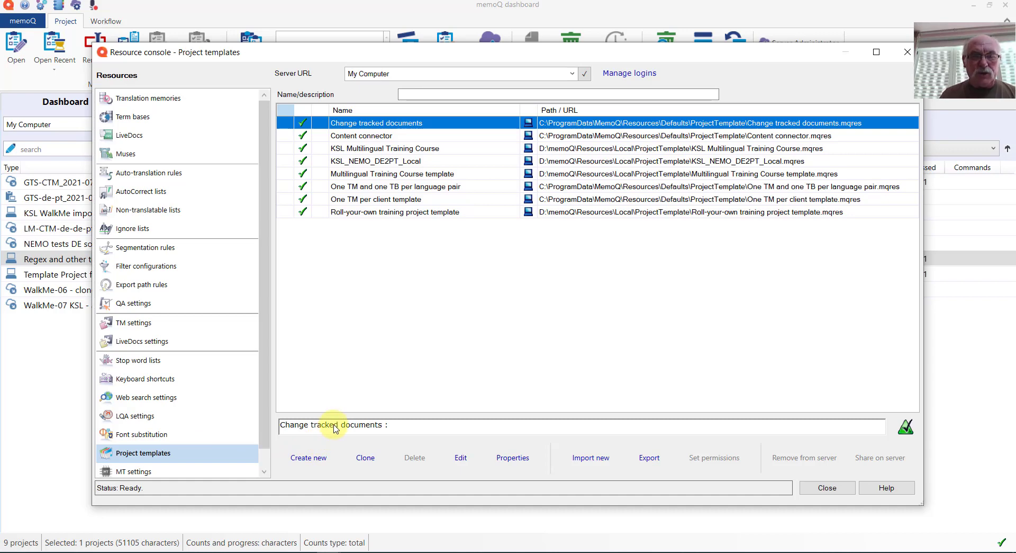
{"action": "left_click", "coordinate": [310, 459]}
{"action": "type", "text": "T"}
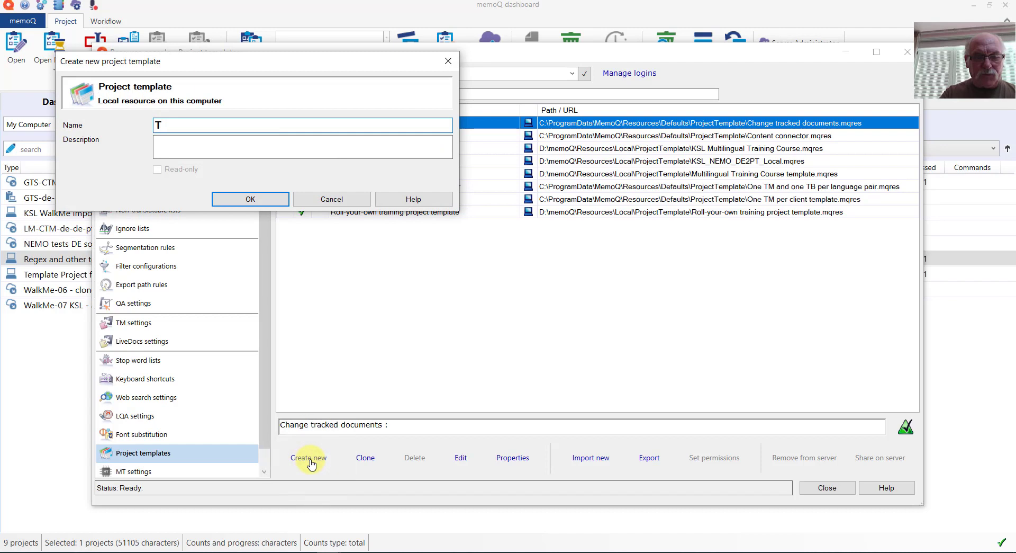
{"action": "type", "text": "XLF importer"}
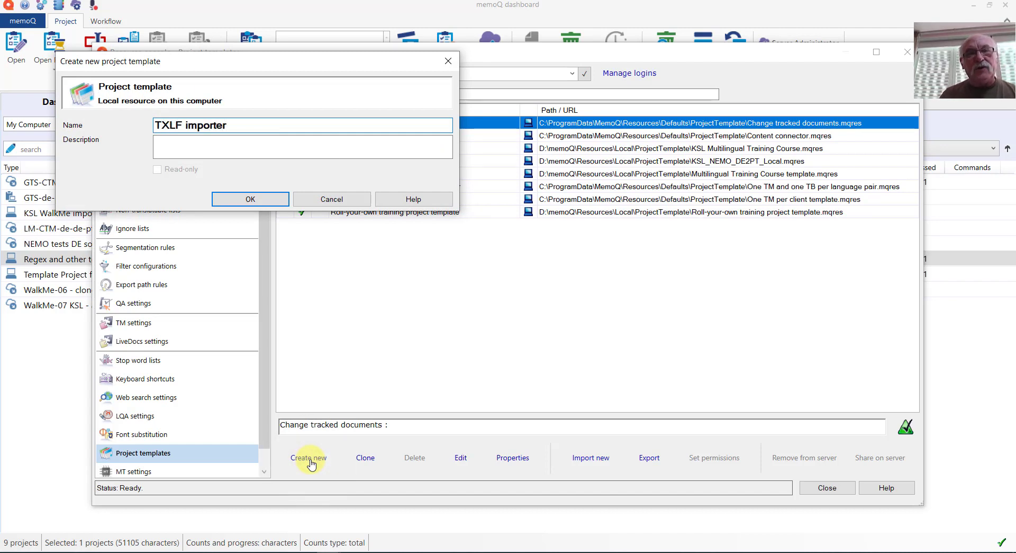
{"action": "left_click", "coordinate": [270, 206]}
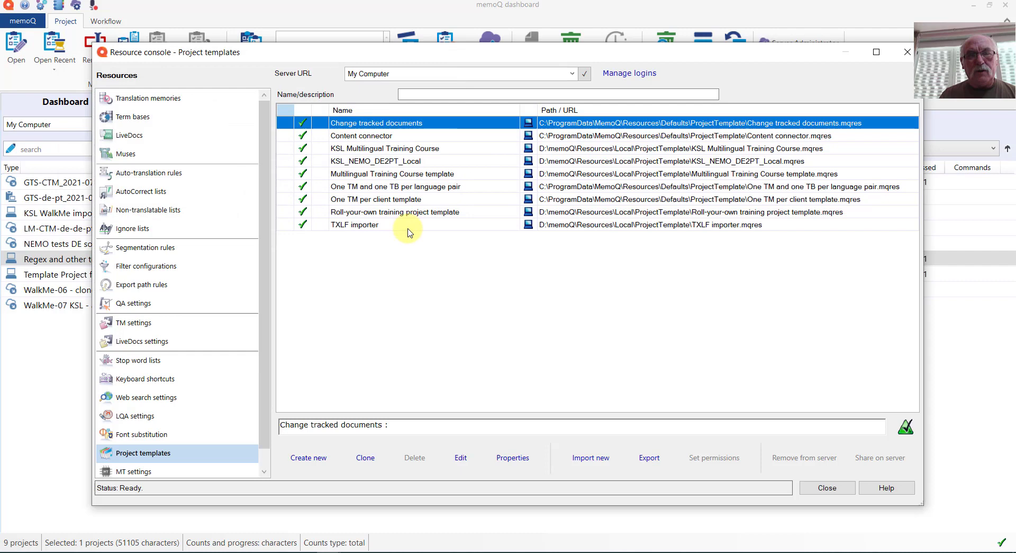
{"action": "left_click", "coordinate": [408, 226]}
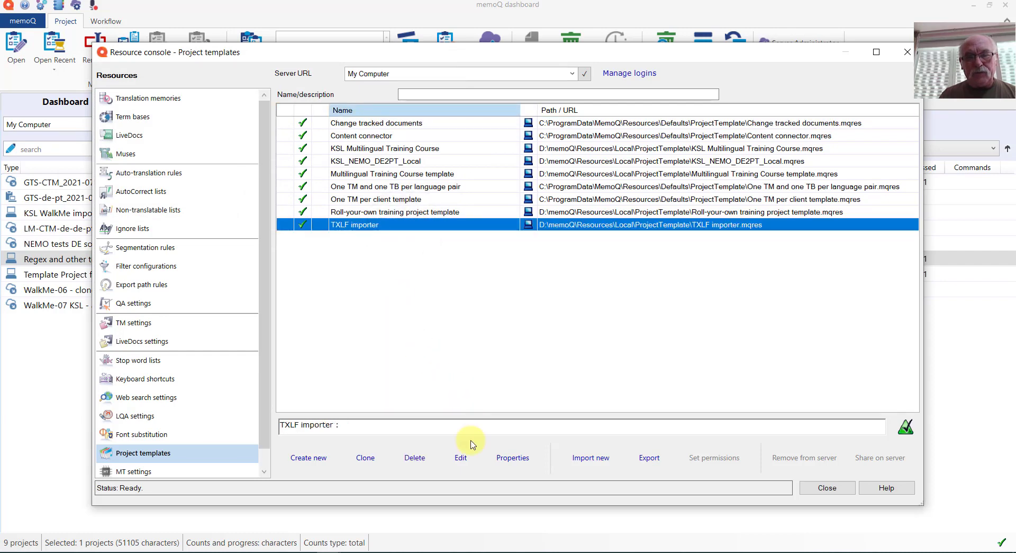
Edit the TXLF importer template and browse its settings to Language-independent resources
{"action": "left_click", "coordinate": [461, 460]}
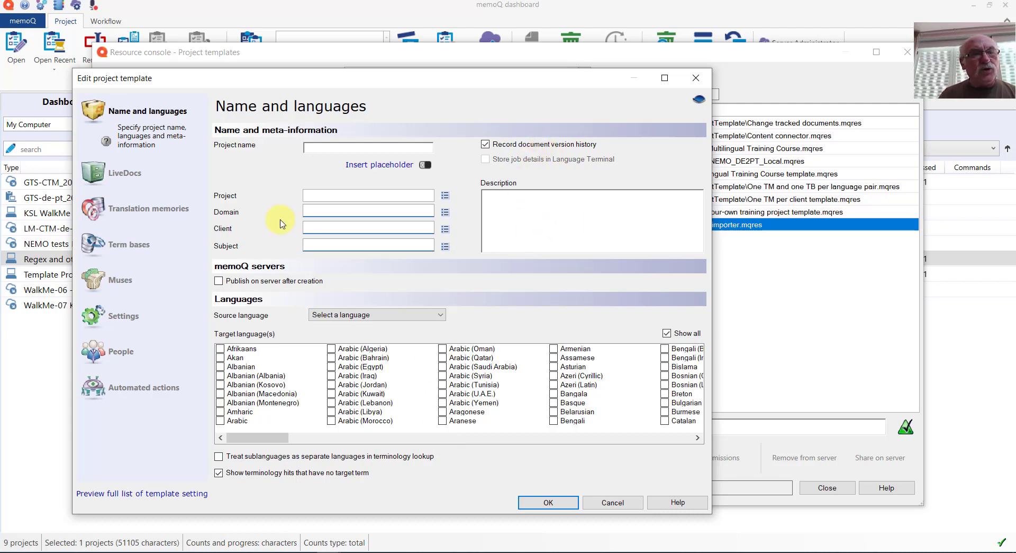
{"action": "left_click", "coordinate": [132, 185]}
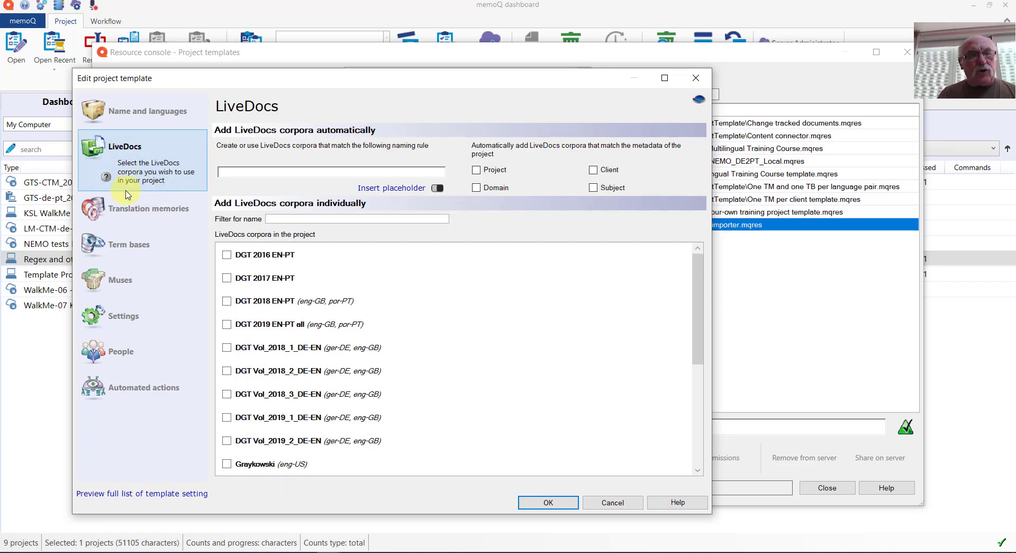
{"action": "left_click", "coordinate": [125, 212]}
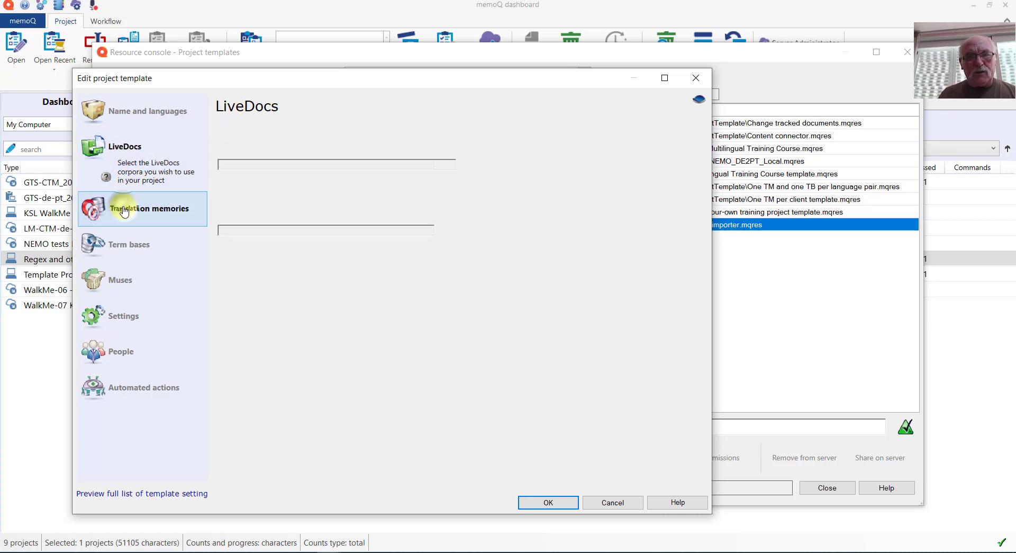
{"action": "left_click", "coordinate": [122, 246]}
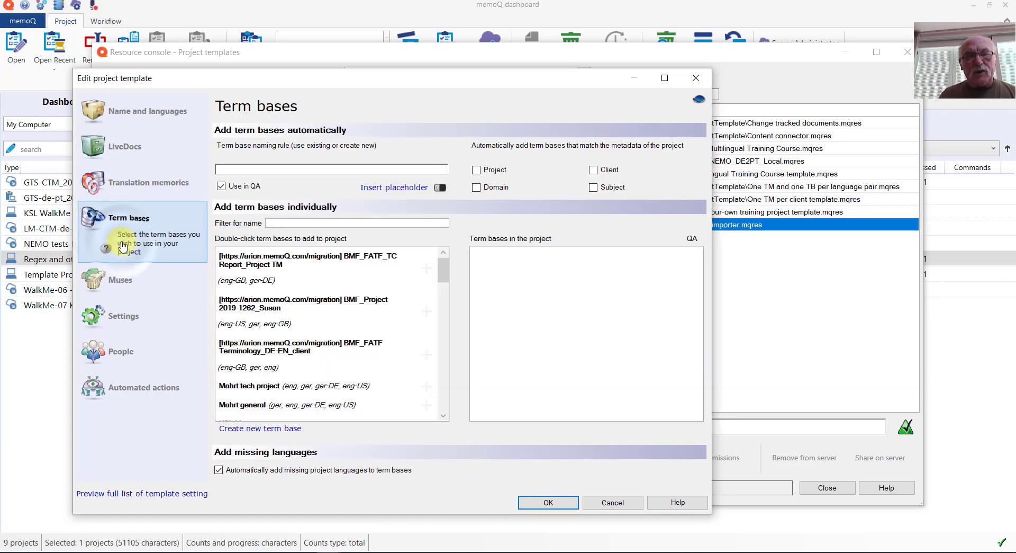
{"action": "left_click", "coordinate": [121, 313]}
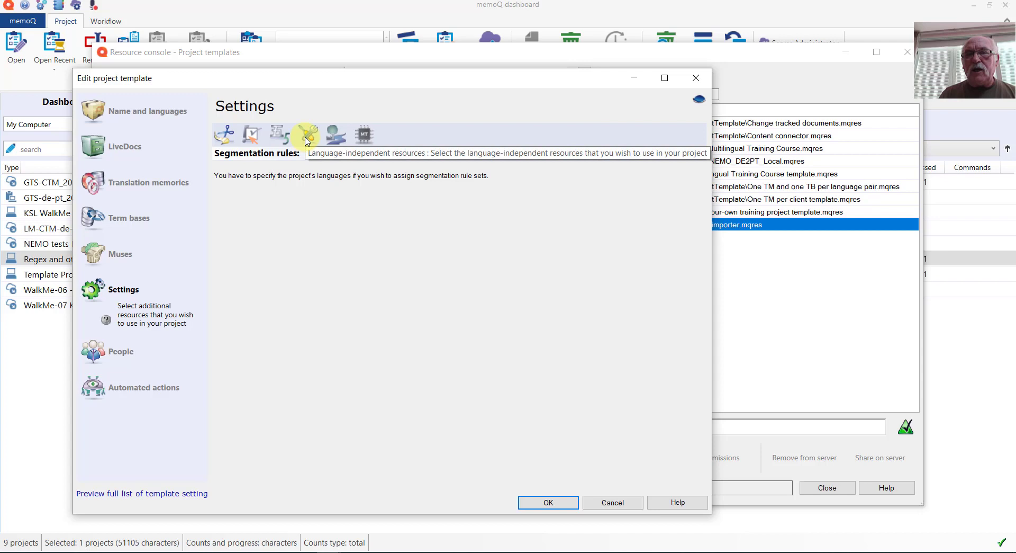
{"action": "left_click", "coordinate": [307, 139]}
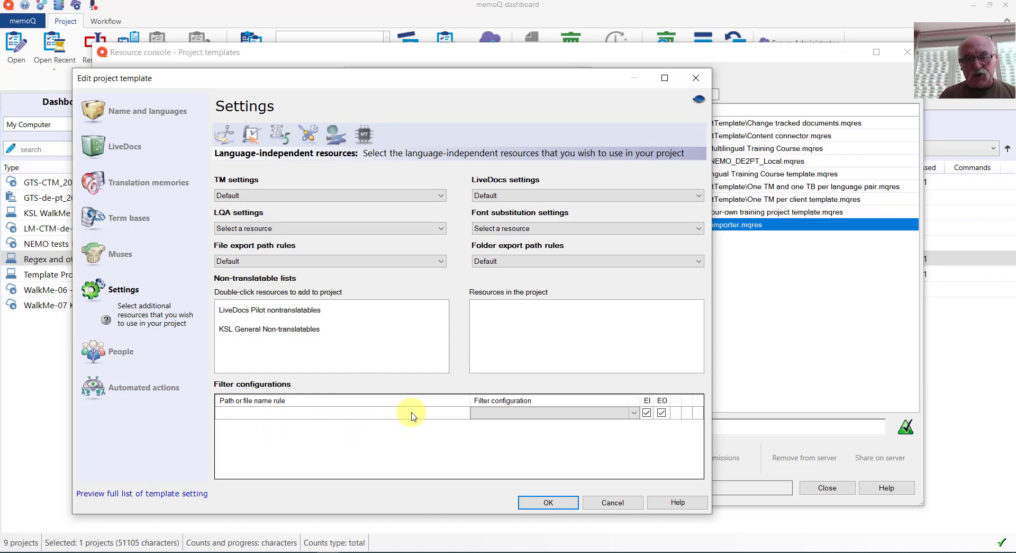
Add a *.txlf filter configuration rule set to Default for extension and save the template
{"action": "left_click", "coordinate": [413, 413]}
{"action": "left_click", "coordinate": [413, 413]}
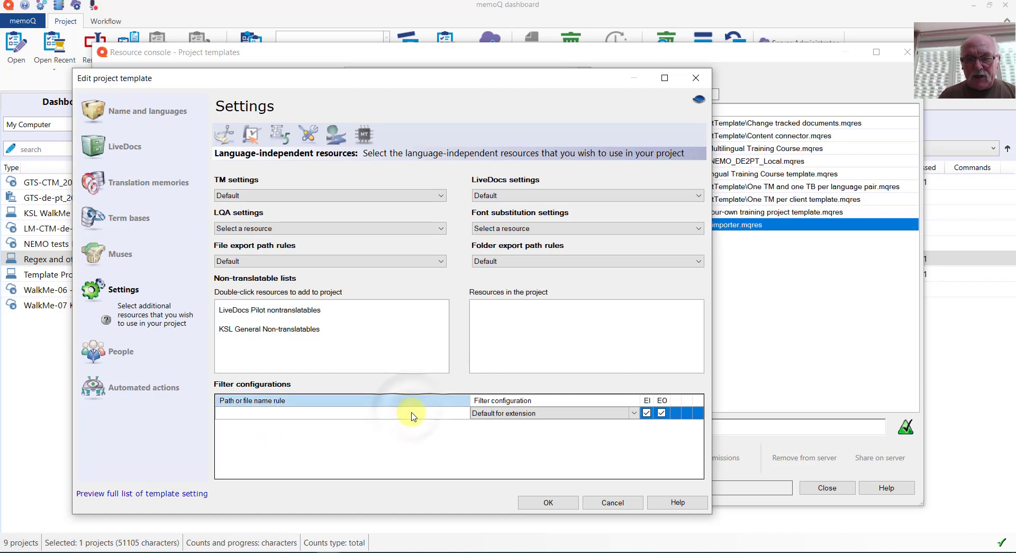
{"action": "type", "text": "*"}
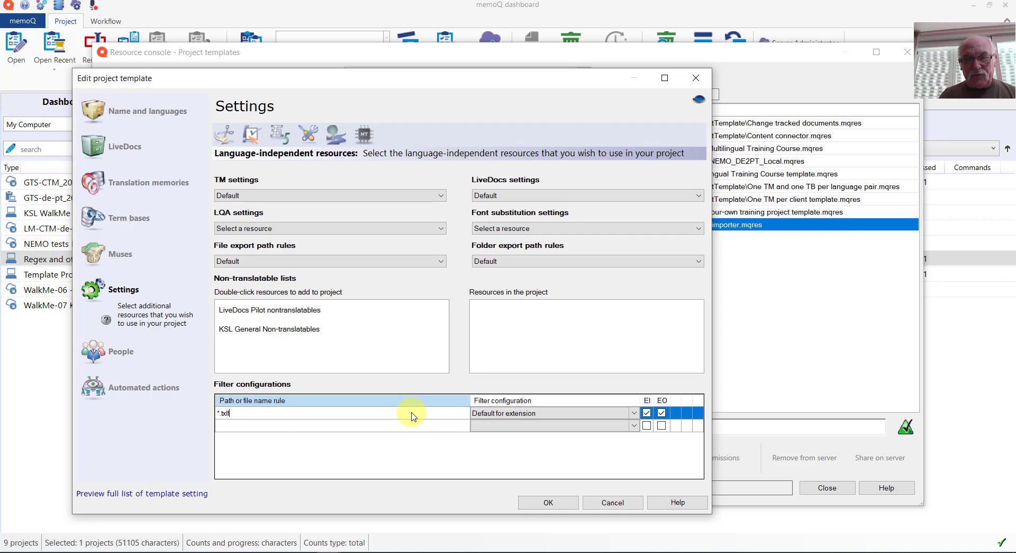
{"action": "key", "text": "Return"}
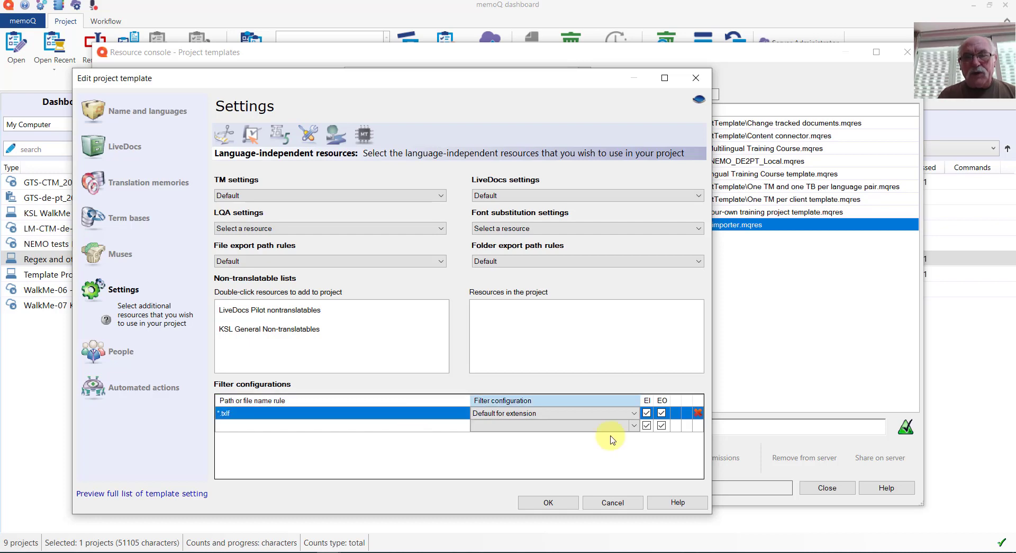
{"action": "left_click", "coordinate": [634, 414]}
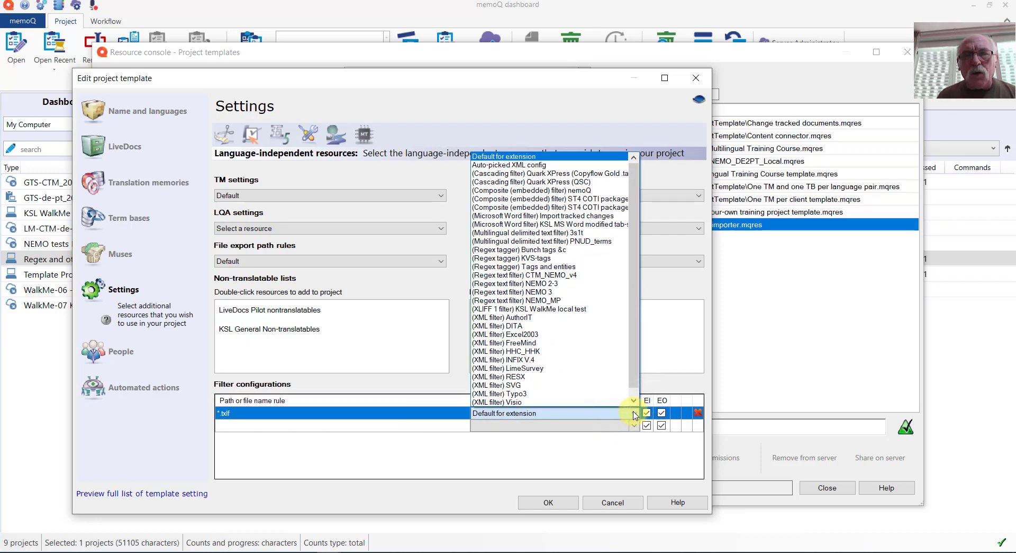
{"action": "left_click", "coordinate": [520, 467]}
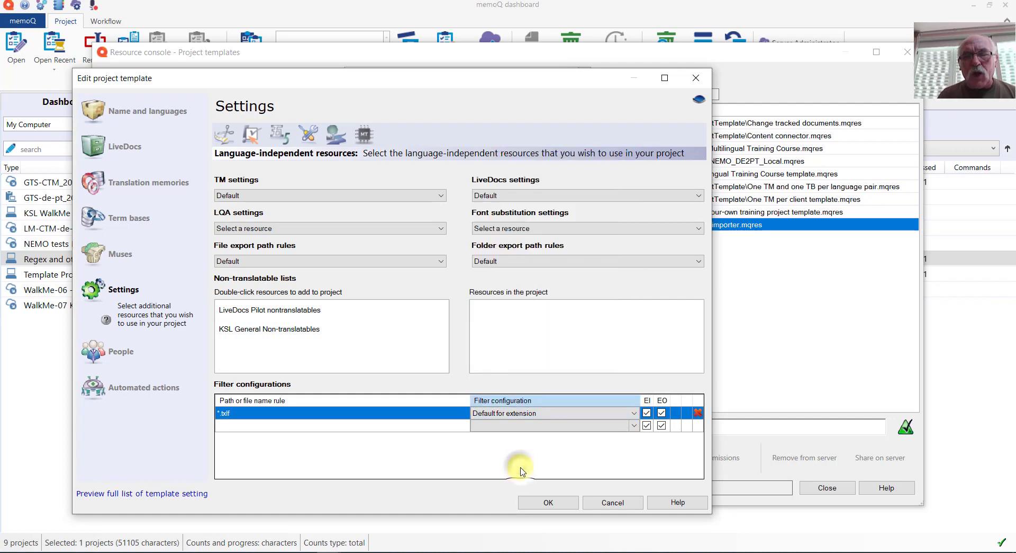
{"action": "left_click", "coordinate": [549, 503]}
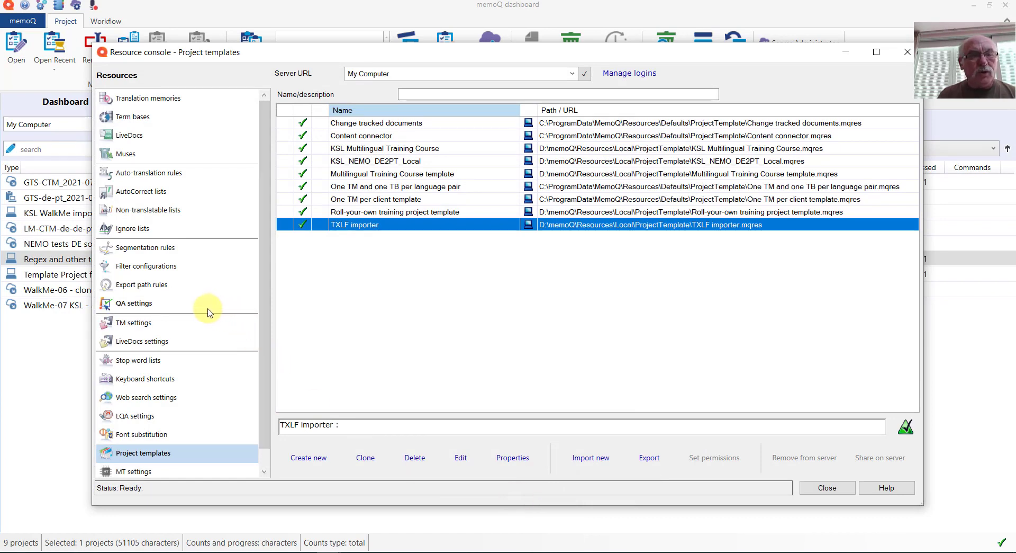
Under Filter configurations, create a local configuration 'TXLF' with XLIFF 1 filter as its base
{"action": "left_click", "coordinate": [158, 270]}
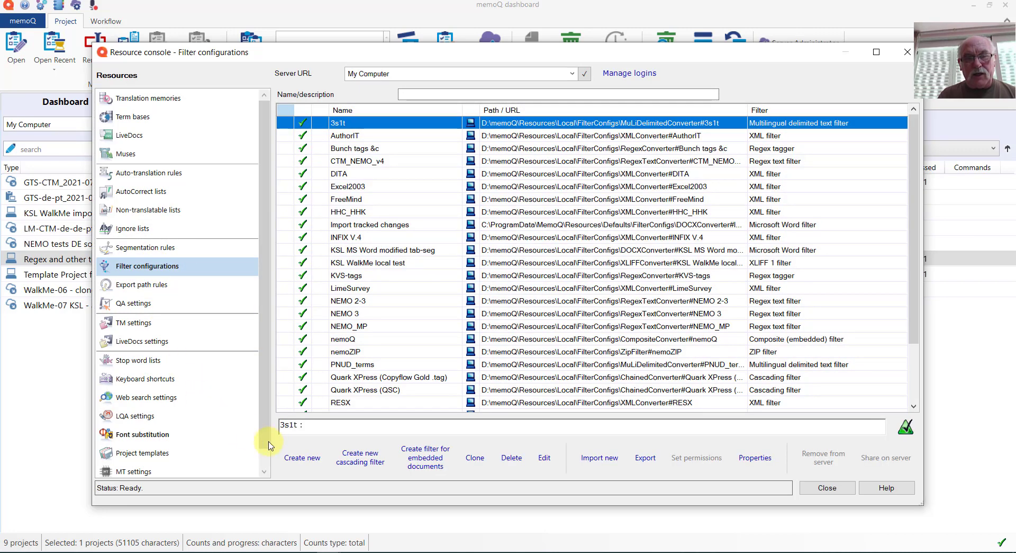
{"action": "left_click", "coordinate": [302, 458]}
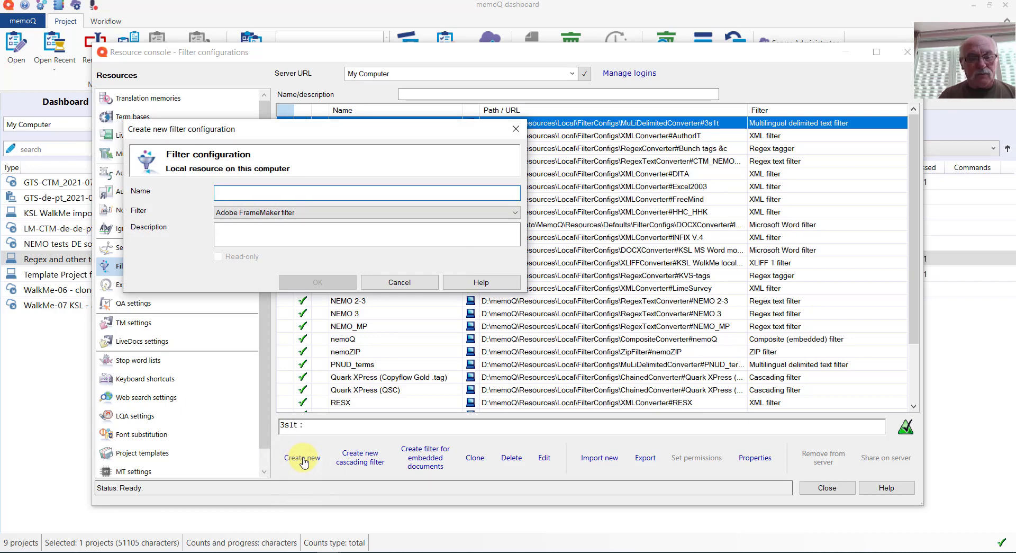
{"action": "type", "text": "TXL"}
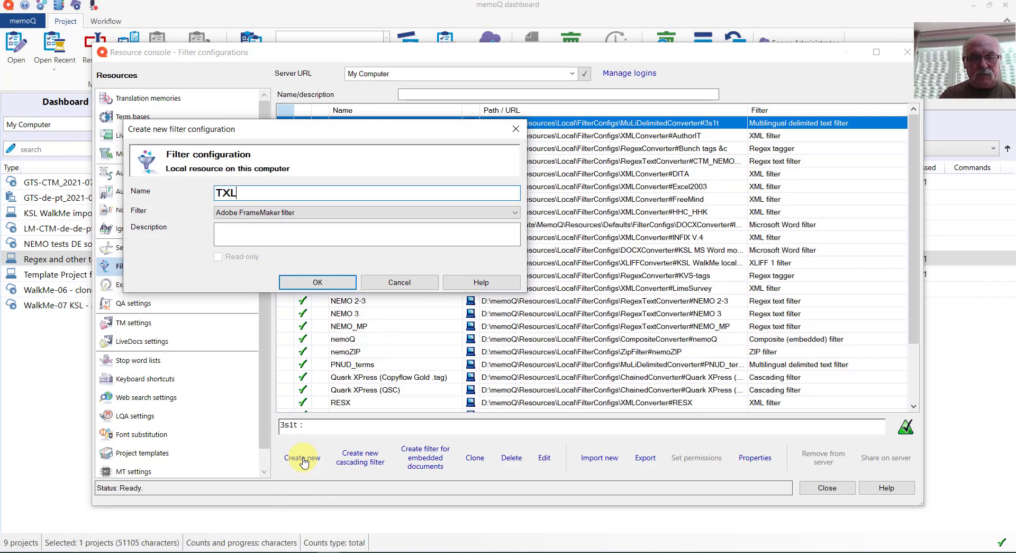
{"action": "type", "text": "F"}
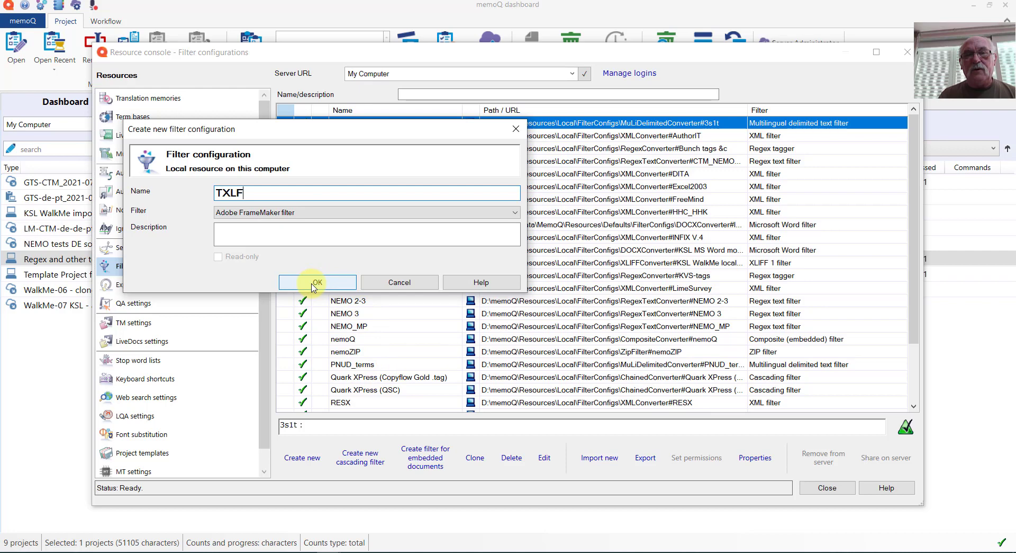
{"action": "left_click", "coordinate": [517, 213]}
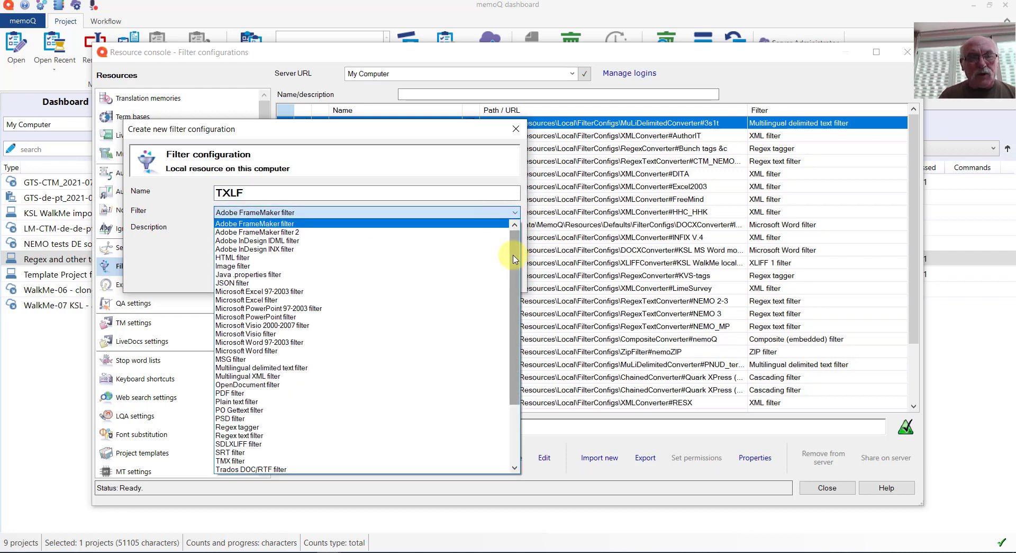
{"action": "left_click_drag", "start_coordinate": [515, 263], "coordinate": [517, 317]}
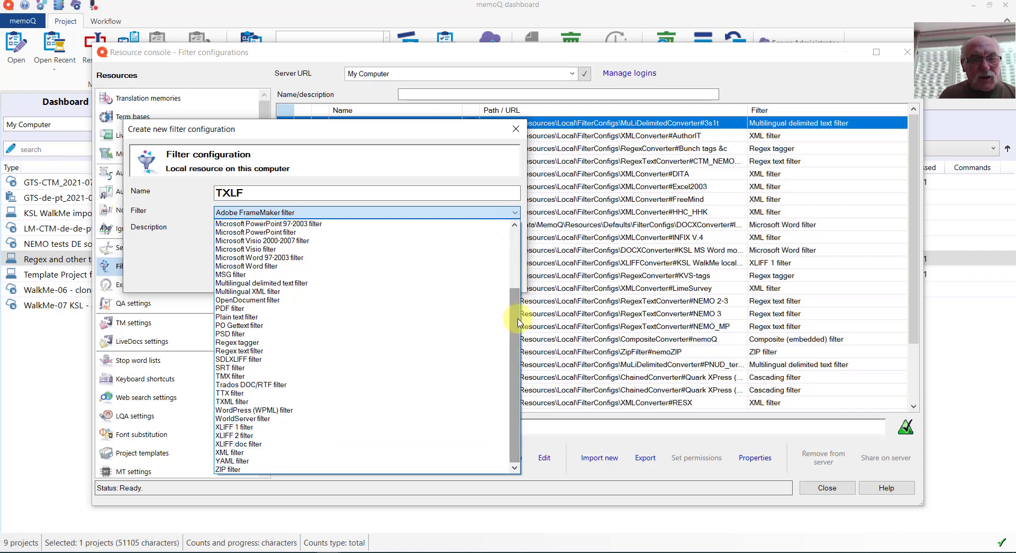
{"action": "left_click", "coordinate": [286, 427]}
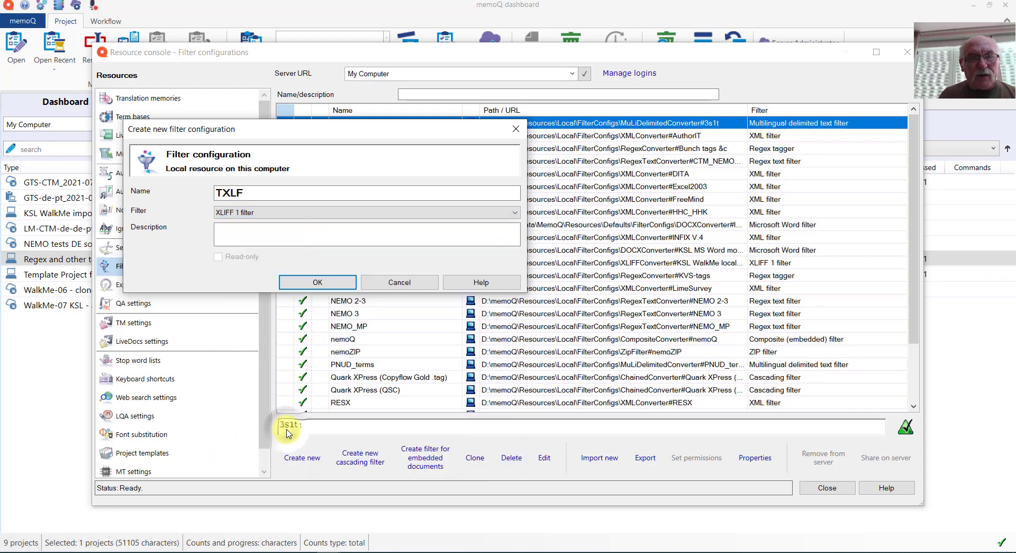
{"action": "left_click", "coordinate": [291, 409]}
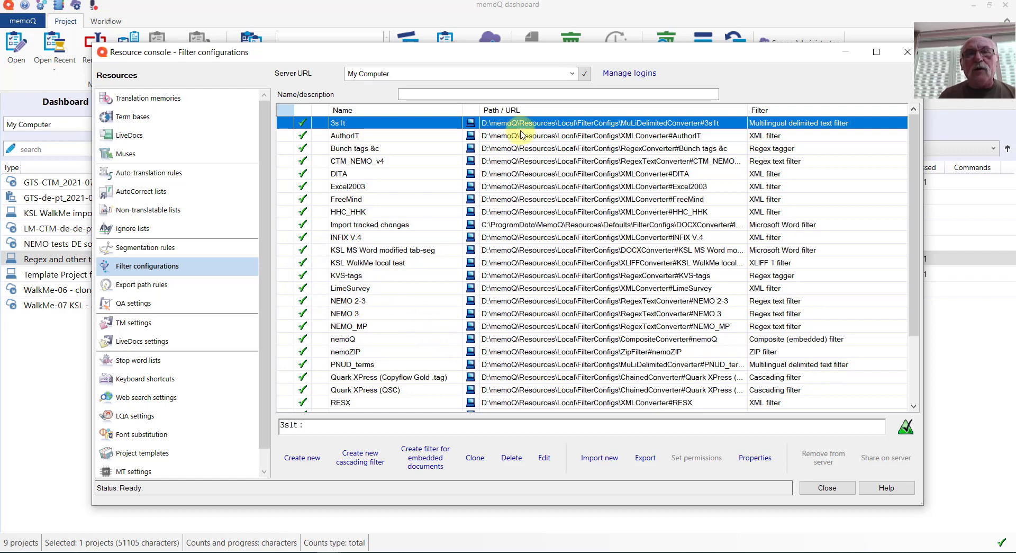
{"action": "left_click", "coordinate": [488, 93]}
Filter the list by 'txl' and review the TXLF configuration's XLIFF document import settings
{"action": "type", "text": "txl"}
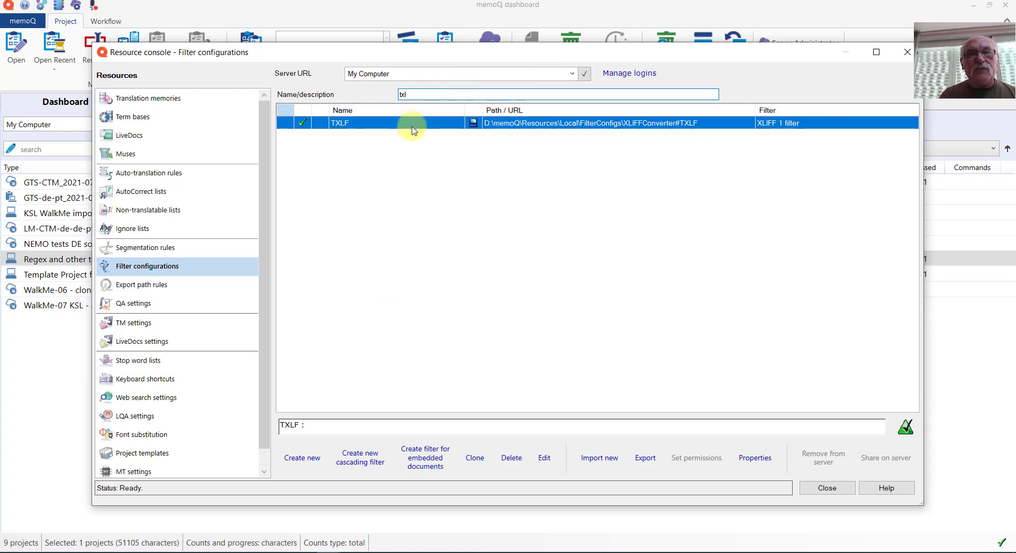
{"action": "left_click", "coordinate": [544, 457]}
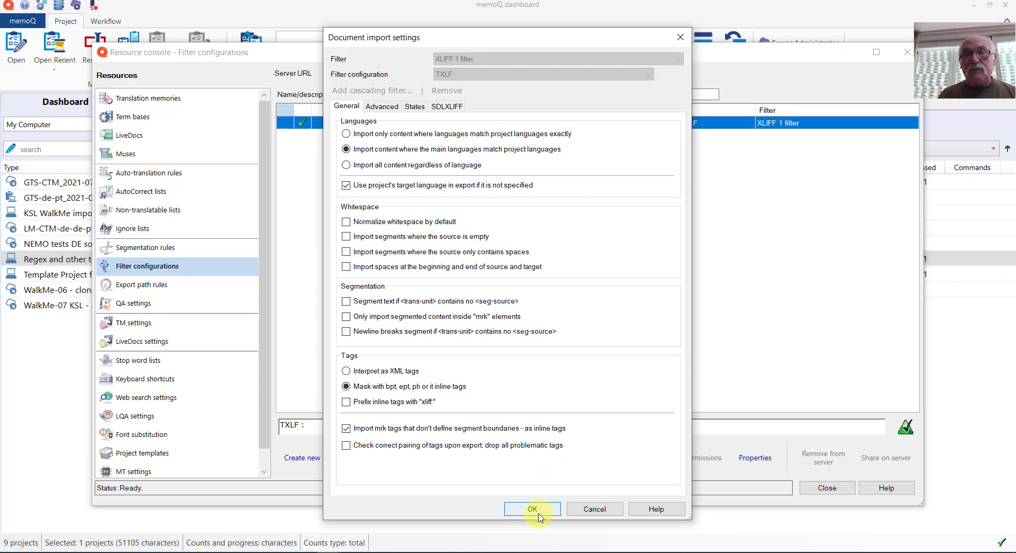
{"action": "left_click", "coordinate": [533, 509]}
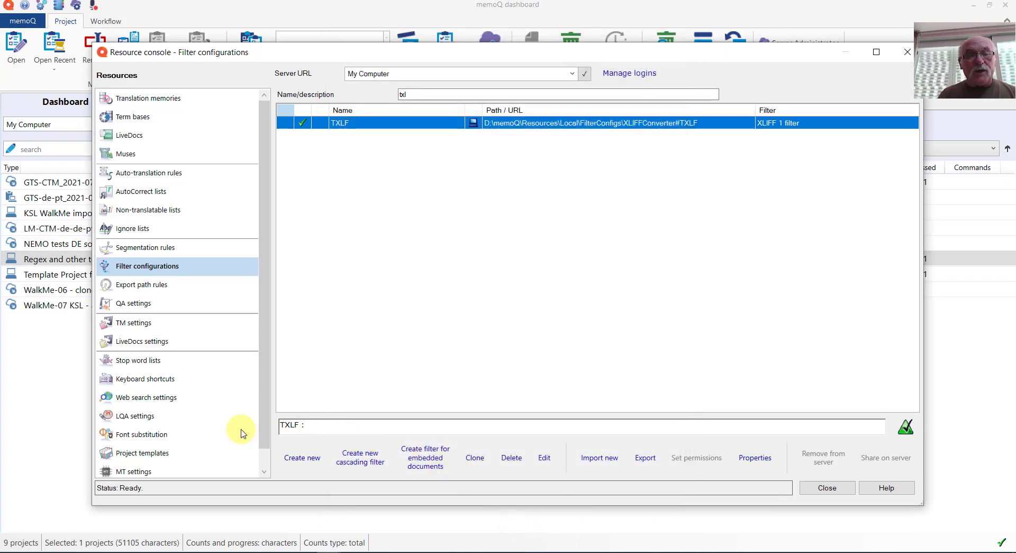
Point the TXLF importer template's *.txlf rule to (XLIFF 1 filter) TXLF and close the Resource console
{"action": "left_click", "coordinate": [163, 456]}
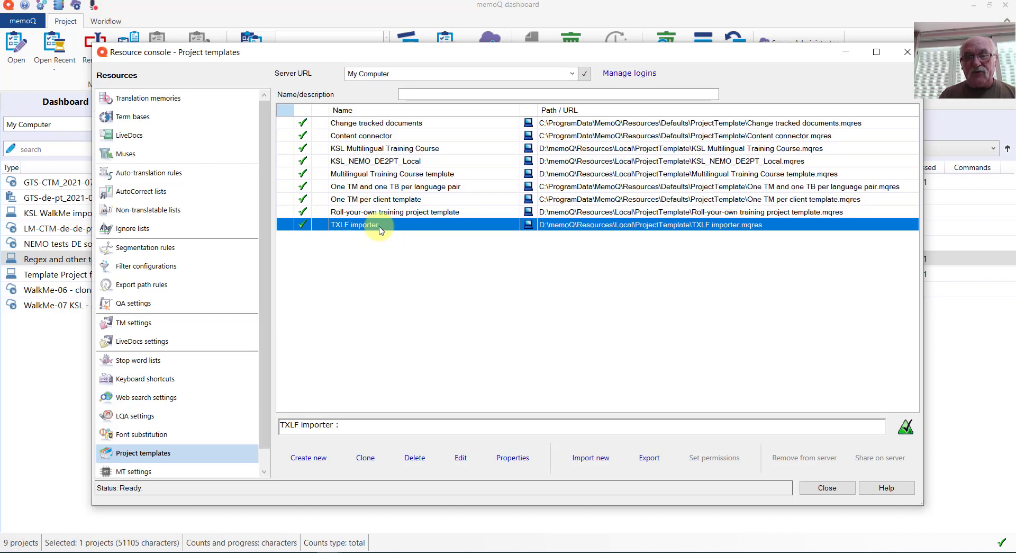
{"action": "left_click", "coordinate": [459, 461]}
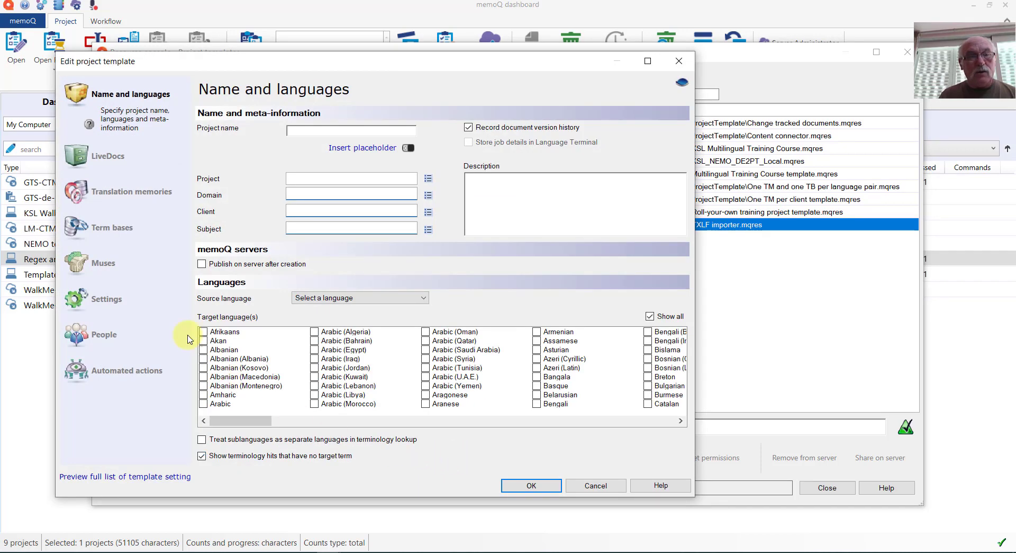
{"action": "left_click", "coordinate": [142, 307]}
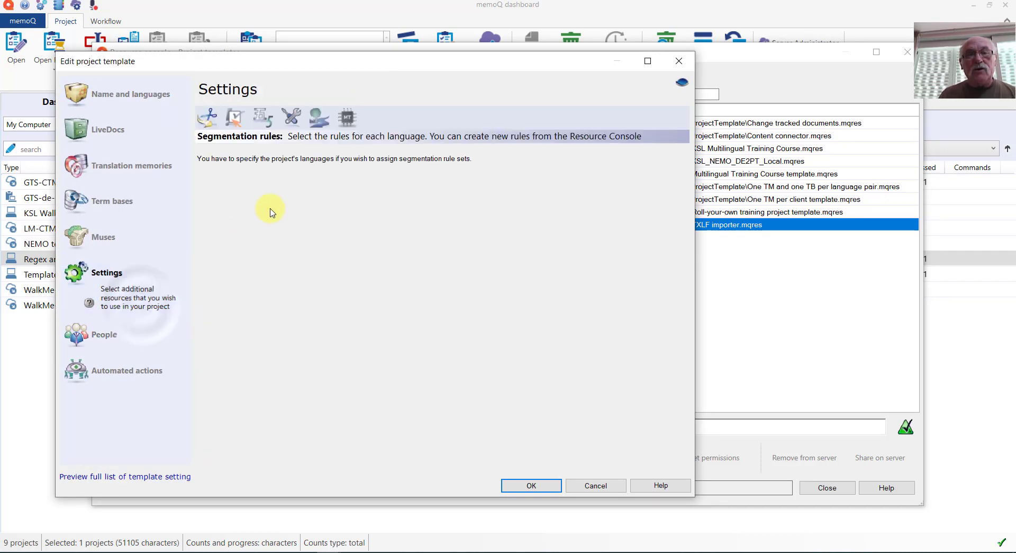
{"action": "left_click", "coordinate": [292, 122]}
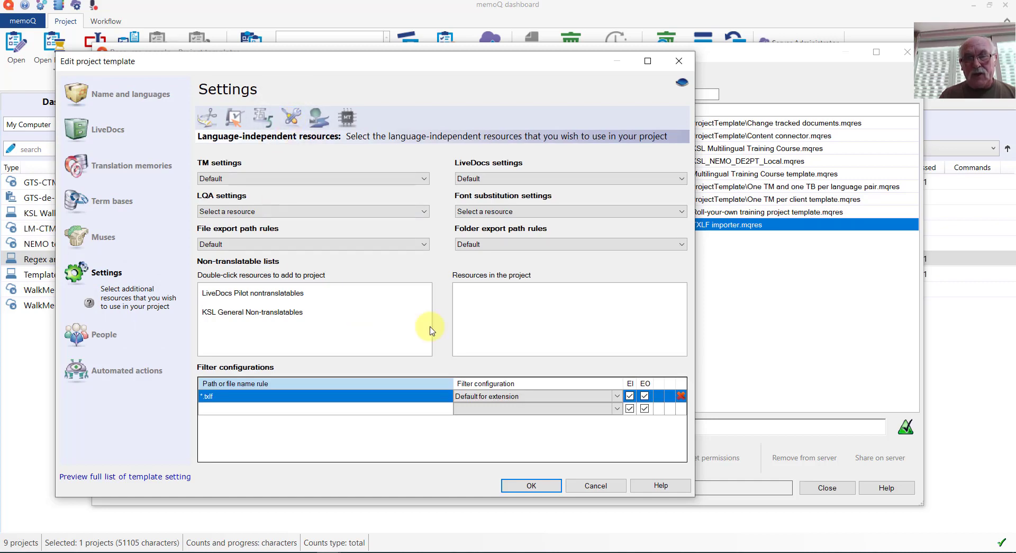
{"action": "left_click", "coordinate": [618, 397]}
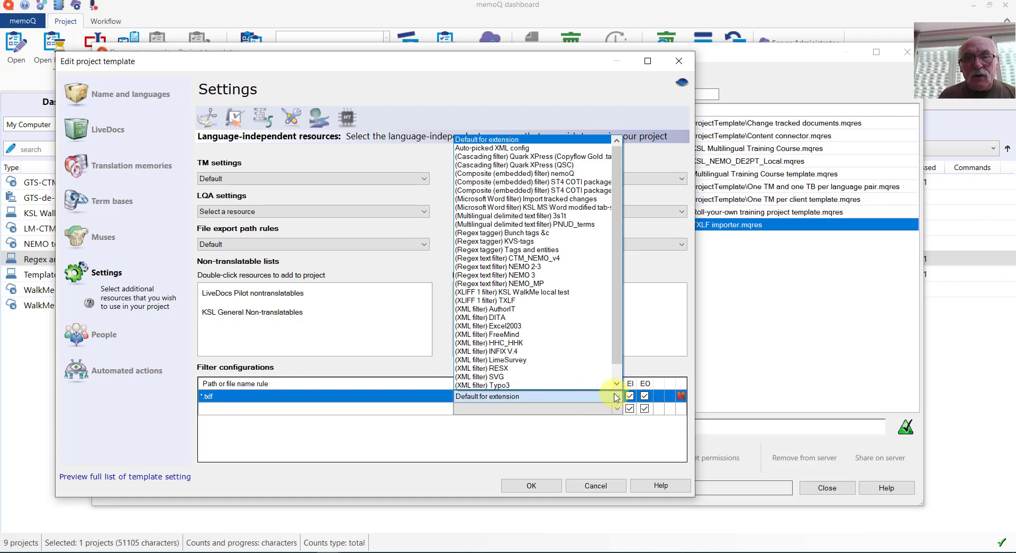
{"action": "left_click", "coordinate": [531, 301]}
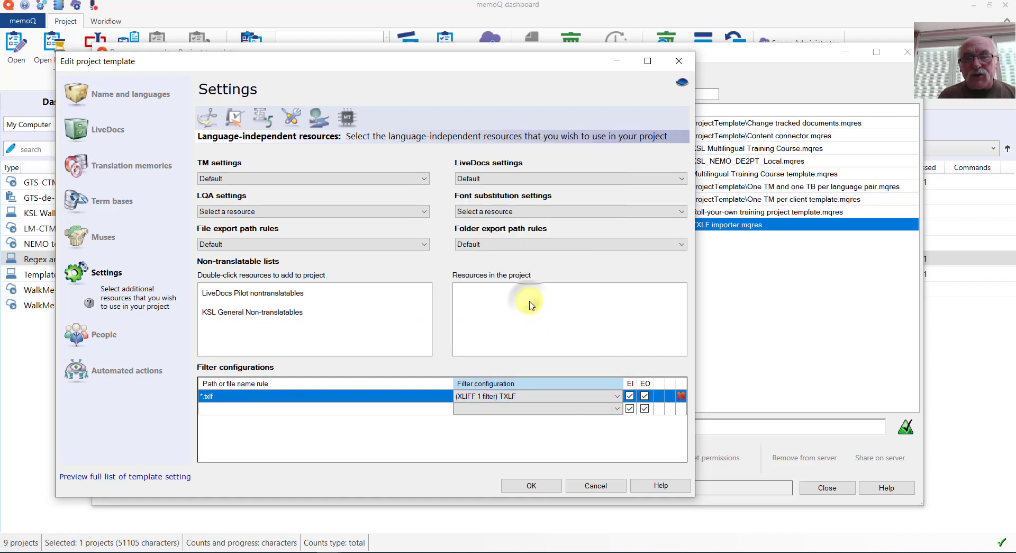
{"action": "left_click", "coordinate": [531, 485]}
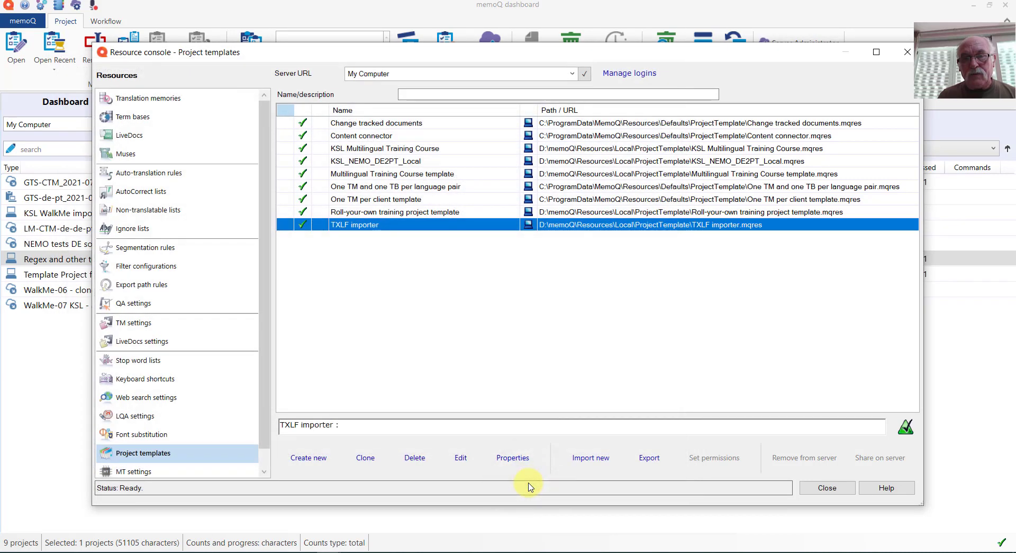
{"action": "left_click", "coordinate": [819, 487]}
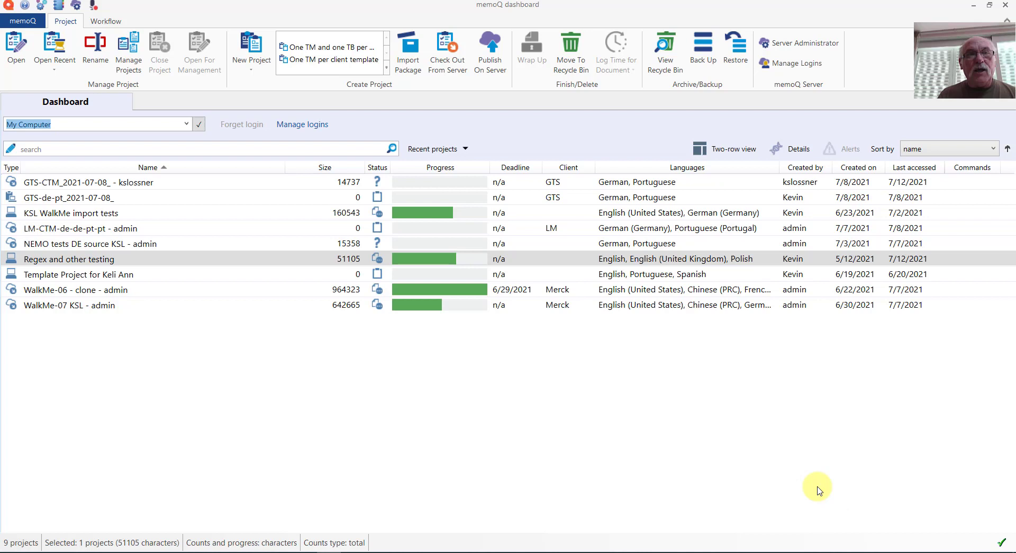
Start a new project from a template, choosing the TXLF importer template
{"action": "left_click", "coordinate": [251, 74]}
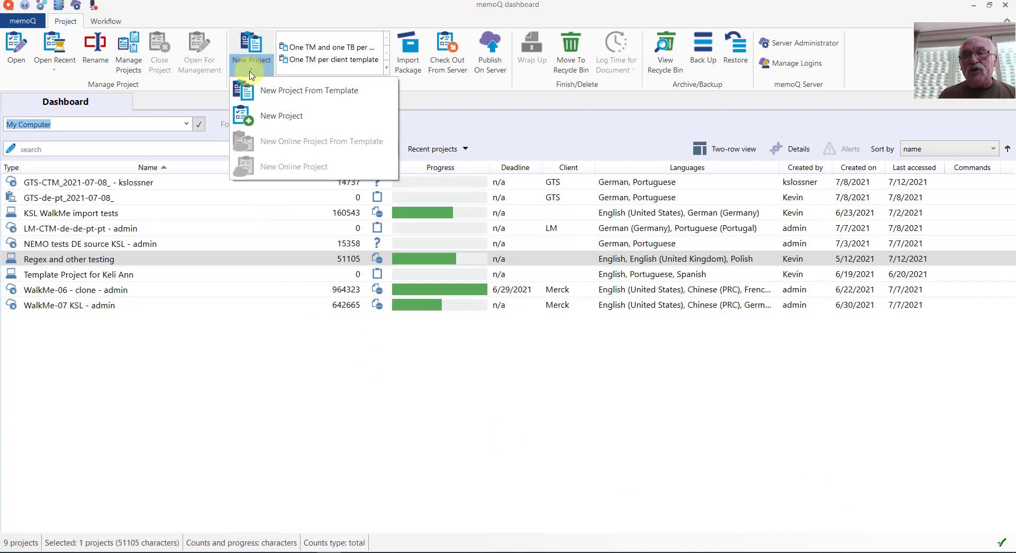
{"action": "left_click", "coordinate": [290, 91]}
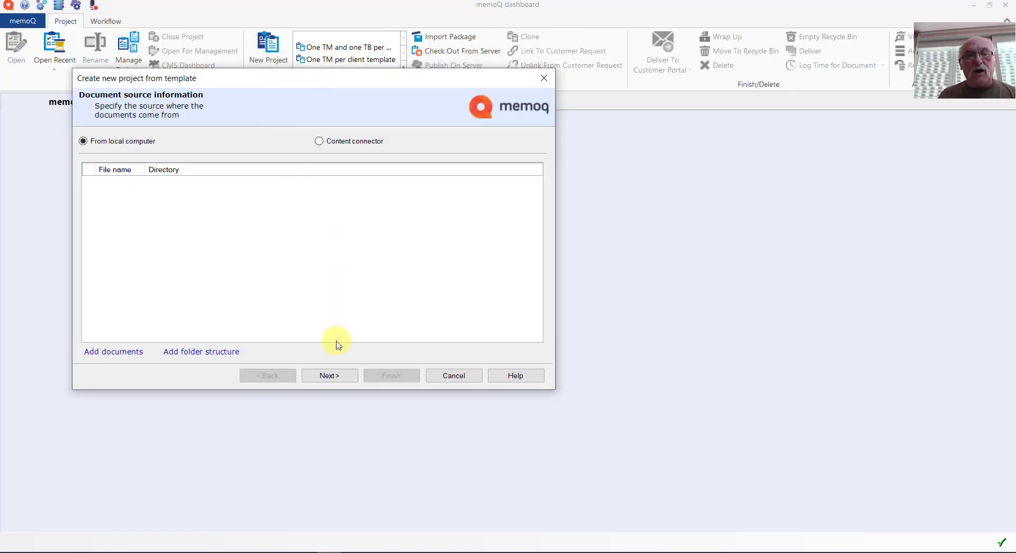
{"action": "left_click", "coordinate": [329, 375]}
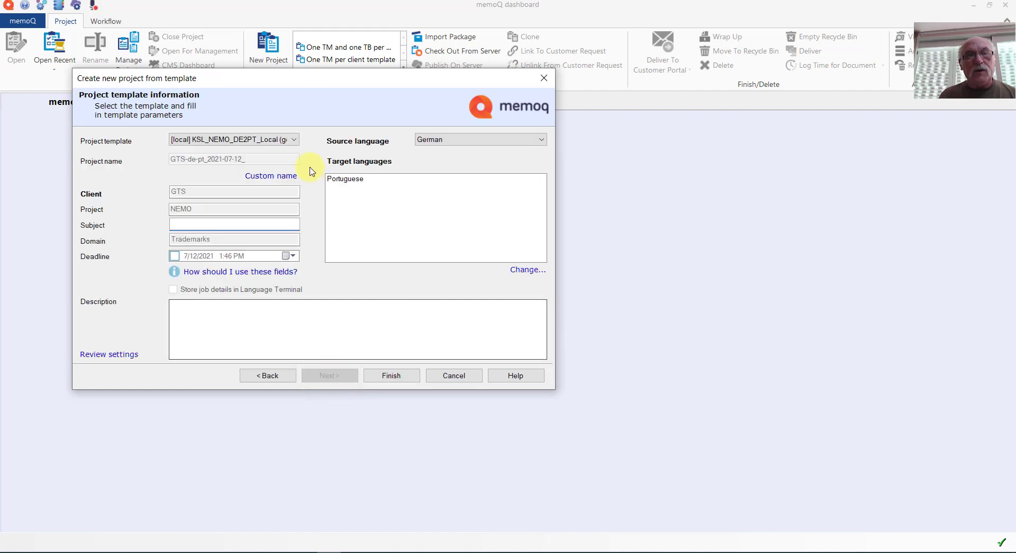
{"action": "left_click", "coordinate": [294, 140]}
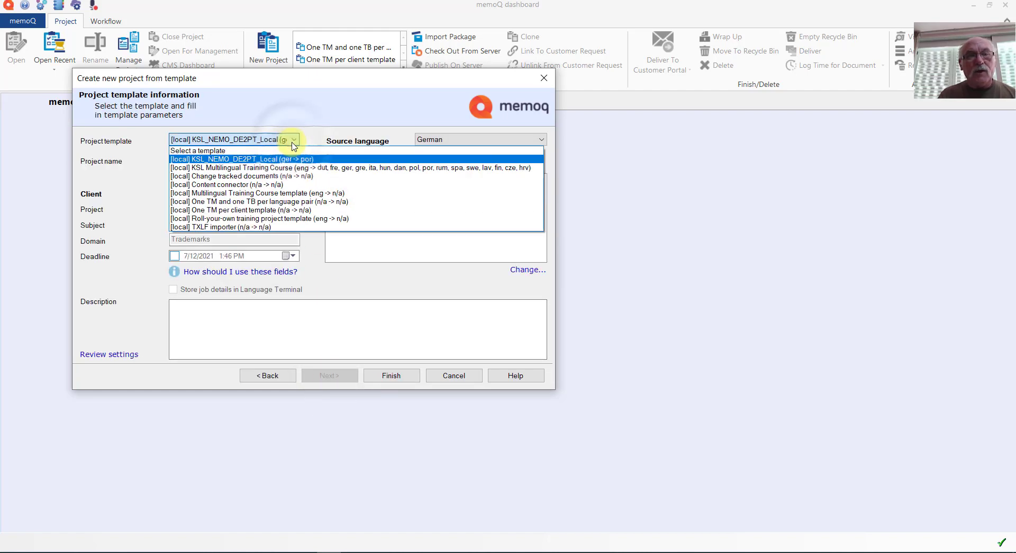
{"action": "left_click", "coordinate": [268, 230]}
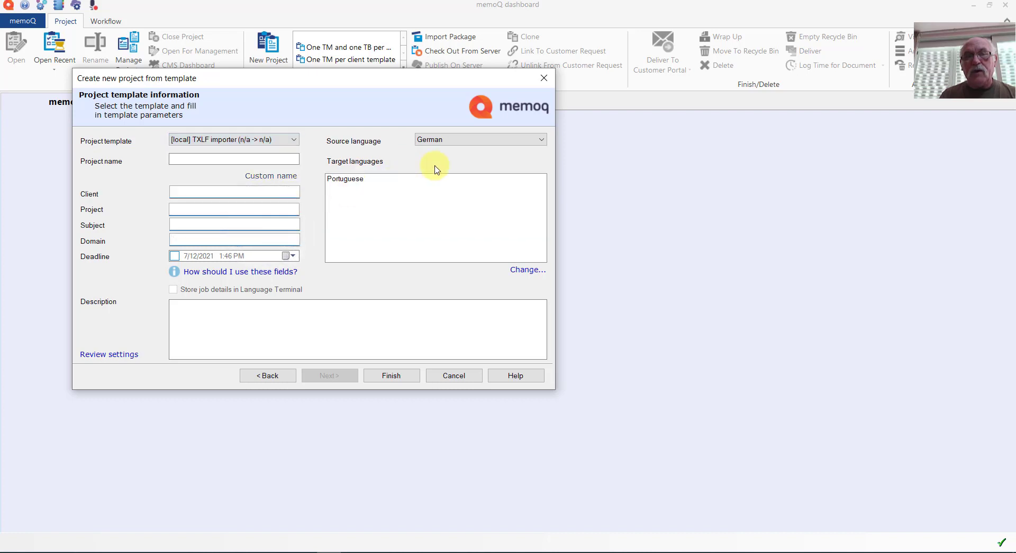
Change the project's source language from German to English
{"action": "left_click", "coordinate": [507, 140]}
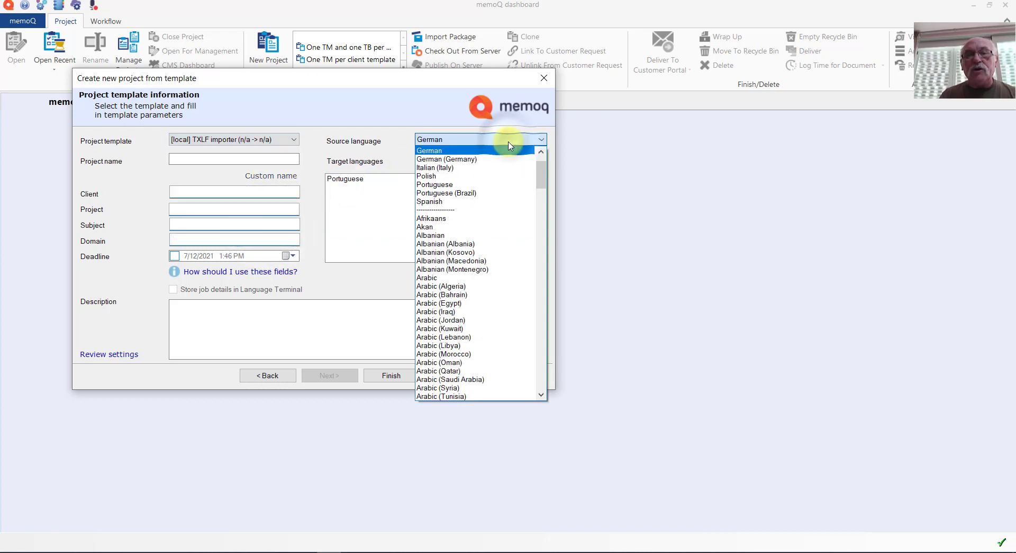
{"action": "left_click", "coordinate": [540, 152]}
{"action": "left_click", "coordinate": [541, 152]}
{"action": "left_click", "coordinate": [541, 152]}
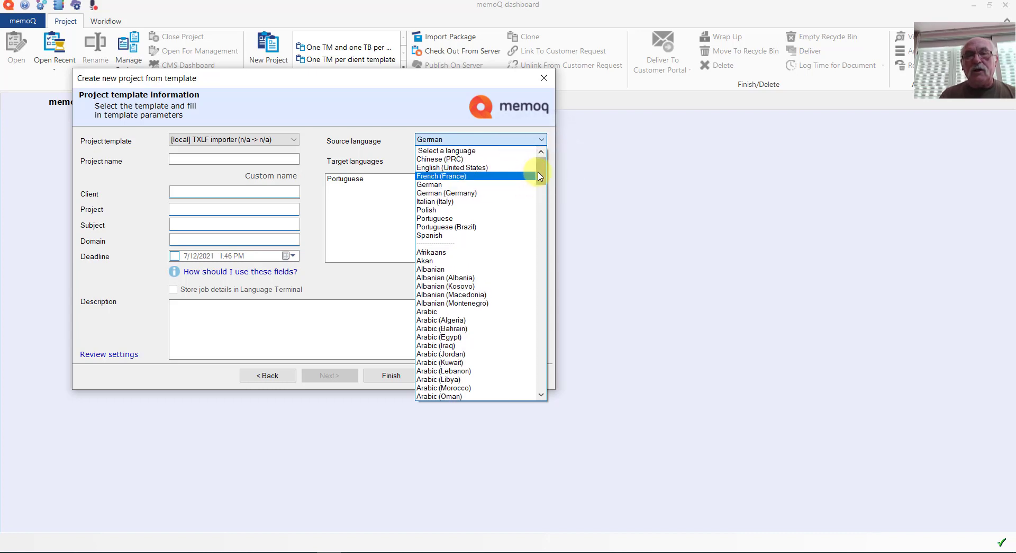
{"action": "left_click_drag", "start_coordinate": [541, 177], "coordinate": [549, 241]}
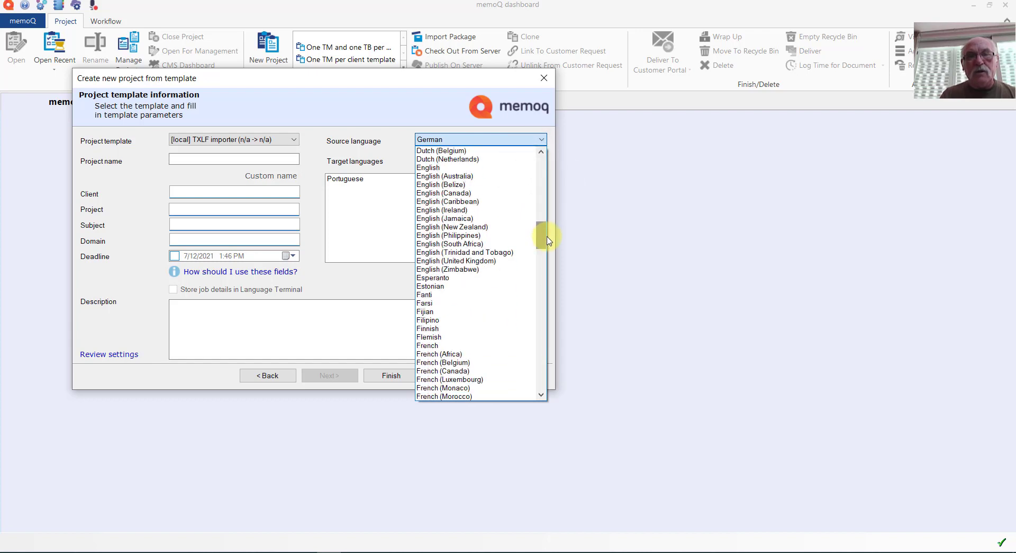
{"action": "left_click", "coordinate": [444, 168]}
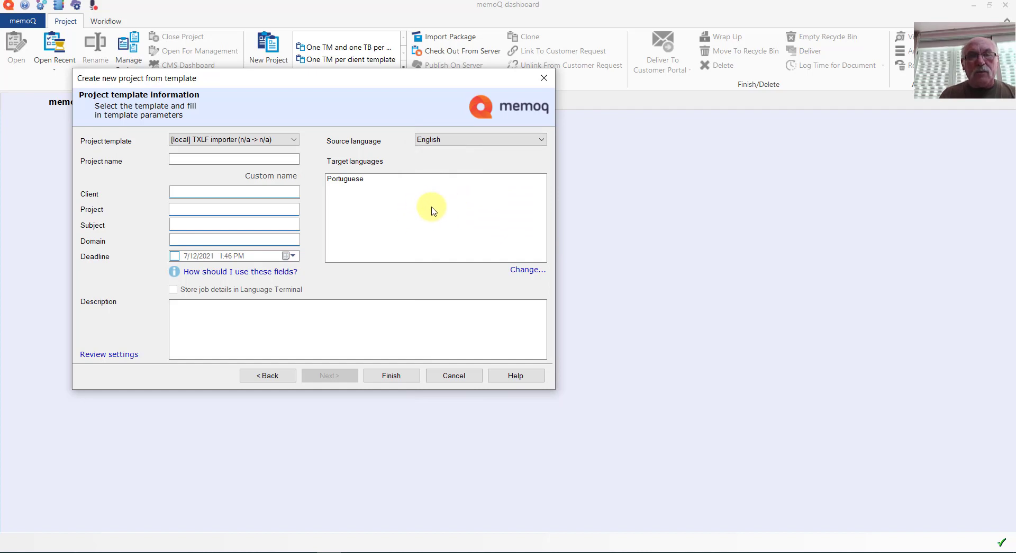
Replace Portuguese with Polish as the project's only target language
{"action": "left_click", "coordinate": [527, 271]}
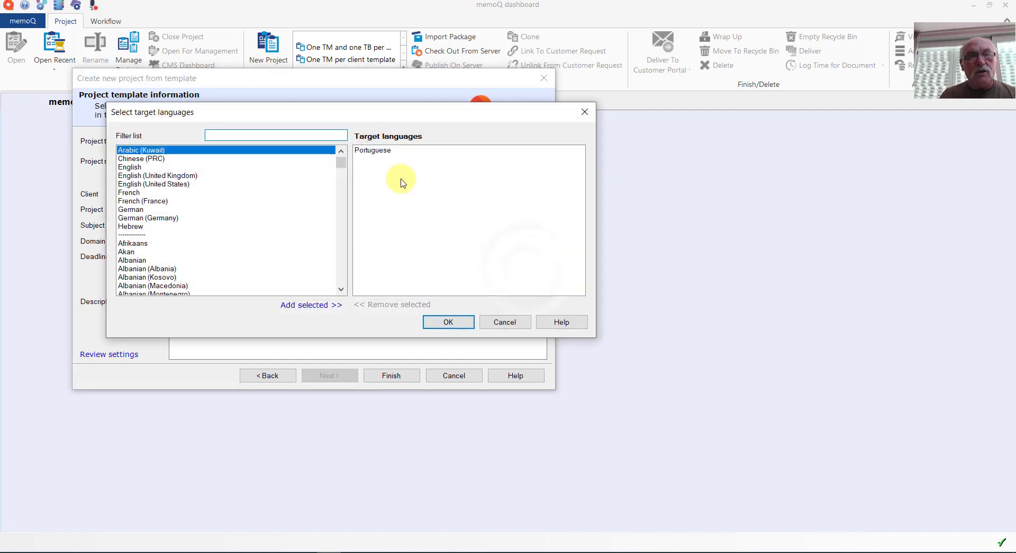
{"action": "left_click", "coordinate": [382, 152]}
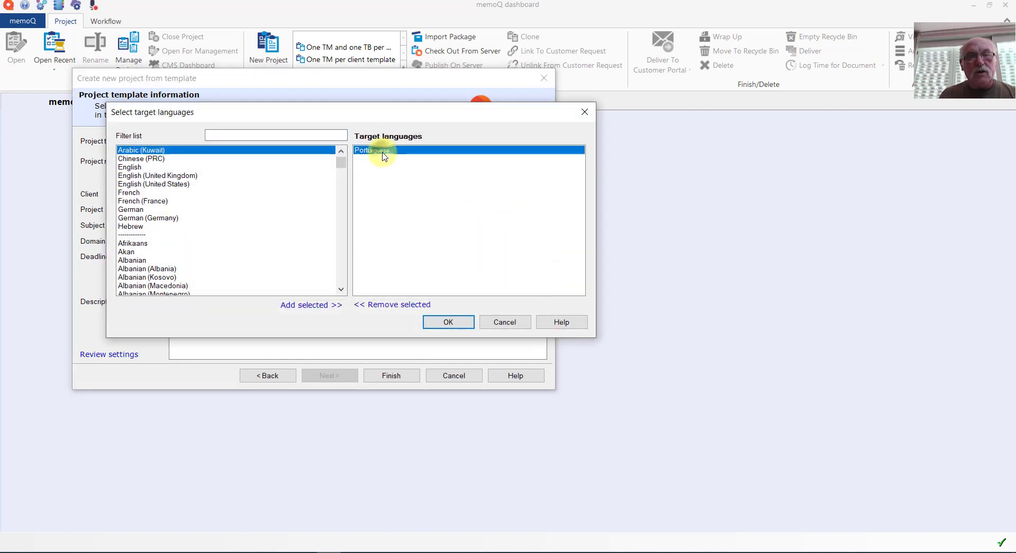
{"action": "left_click", "coordinate": [393, 305]}
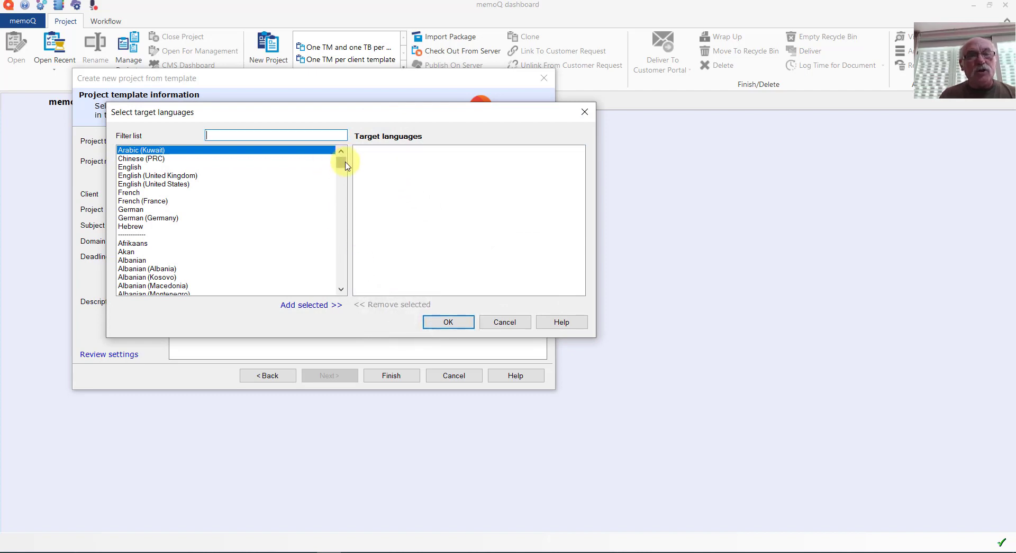
{"action": "left_click_drag", "start_coordinate": [345, 166], "coordinate": [349, 245]}
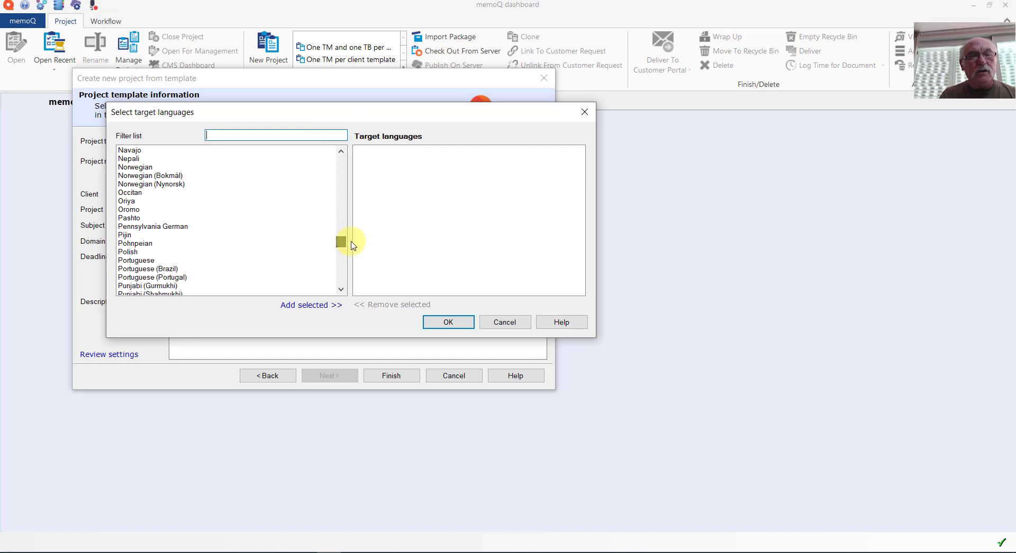
{"action": "left_click", "coordinate": [126, 253]}
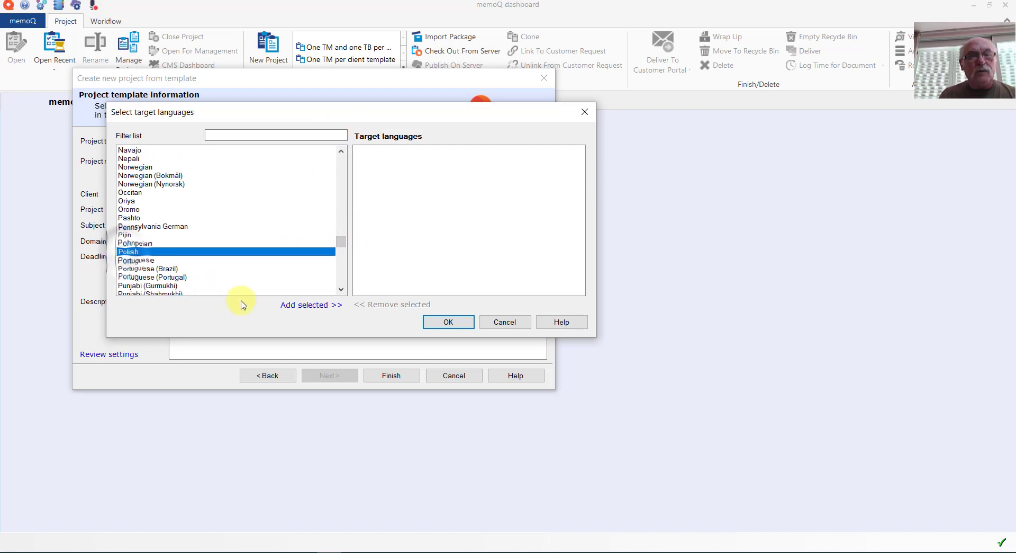
{"action": "left_click", "coordinate": [297, 312]}
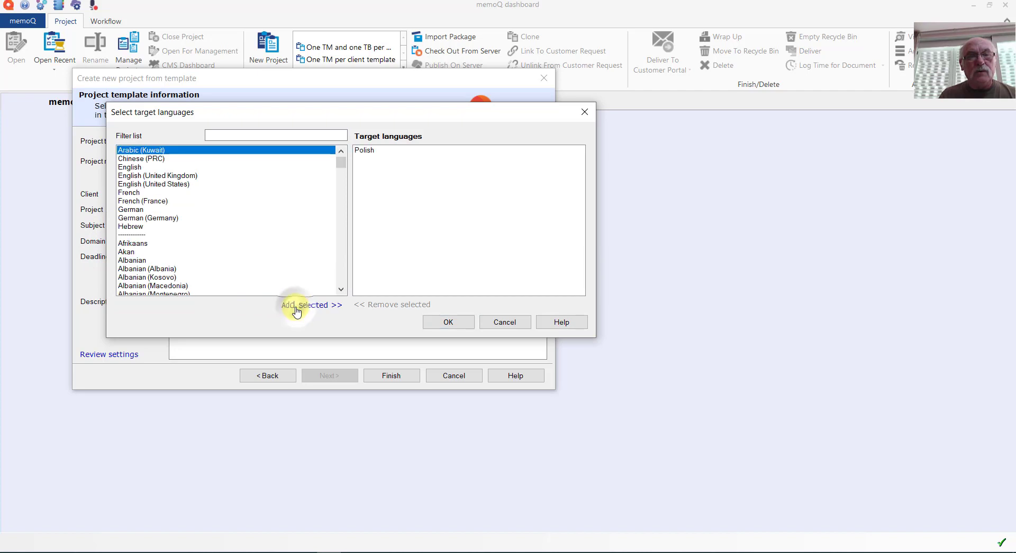
{"action": "left_click", "coordinate": [451, 321]}
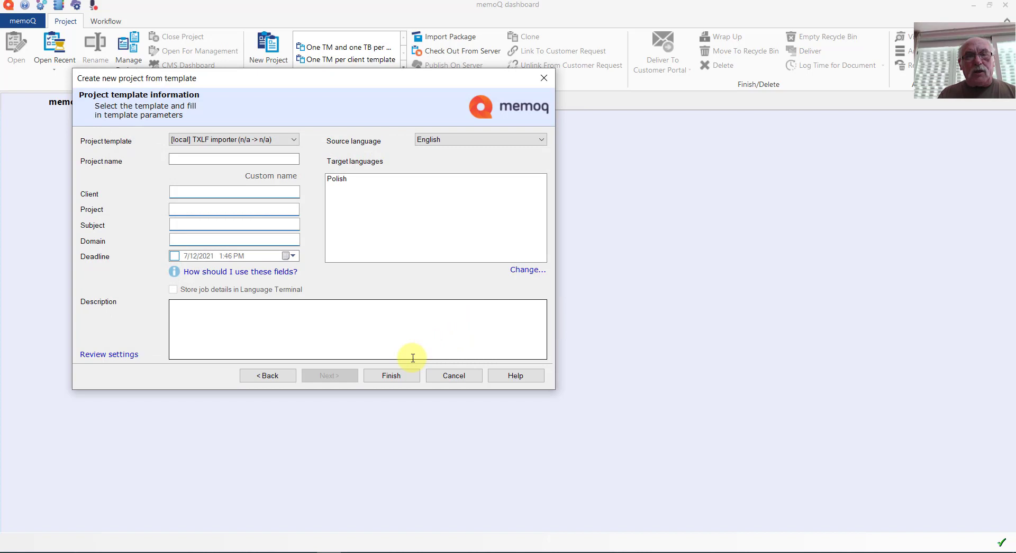
Name the project 'TXLF test' and create it
{"action": "left_click", "coordinate": [394, 379]}
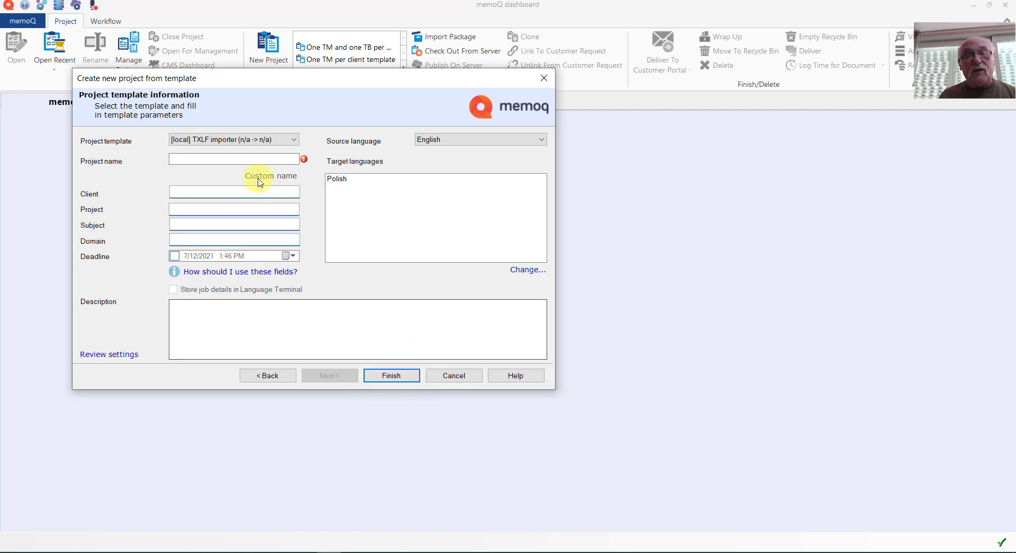
{"action": "left_click", "coordinate": [248, 158]}
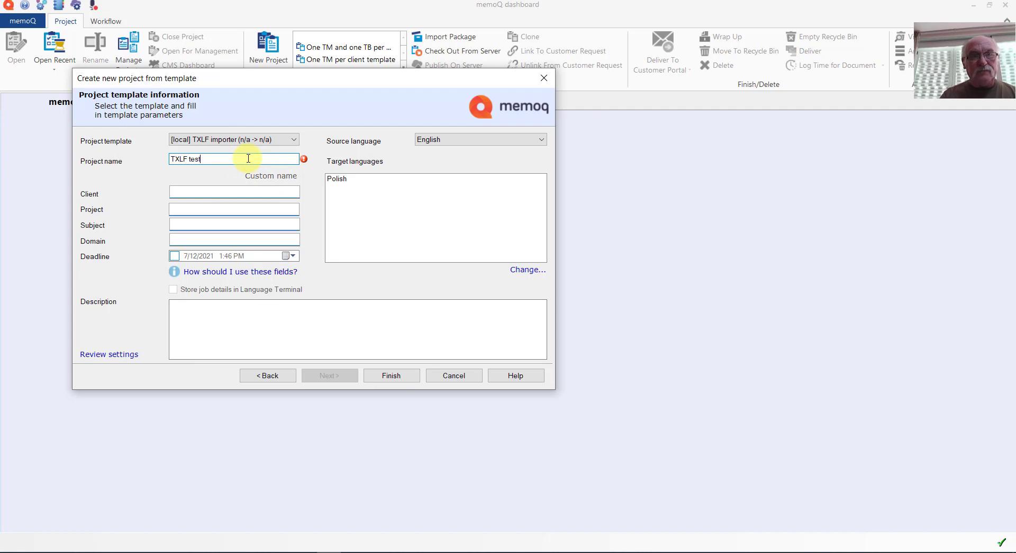
{"action": "left_click", "coordinate": [390, 376]}
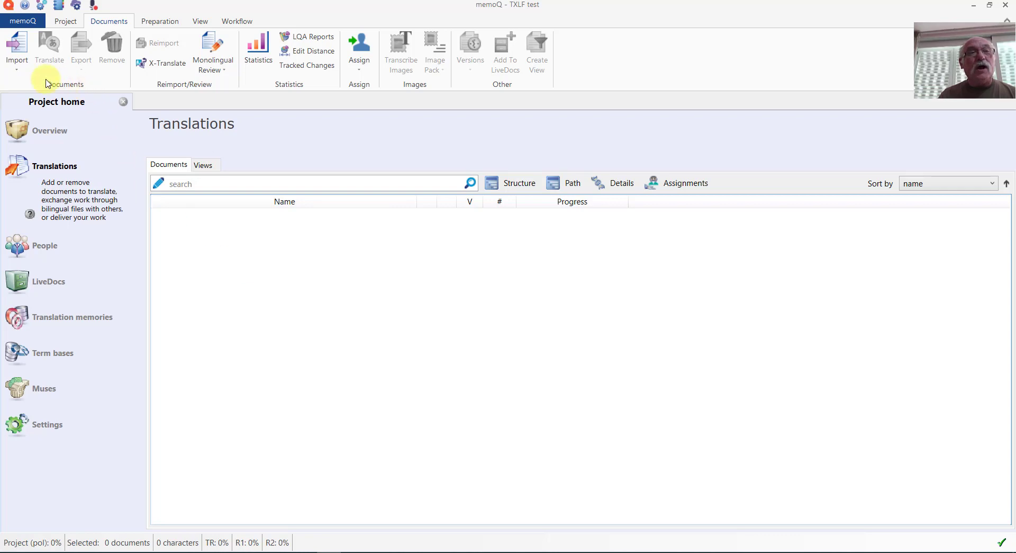
Start a folder-structure import with base path 2623454_UK0119587_Batch1_PR, listing six files
{"action": "left_click", "coordinate": [20, 74]}
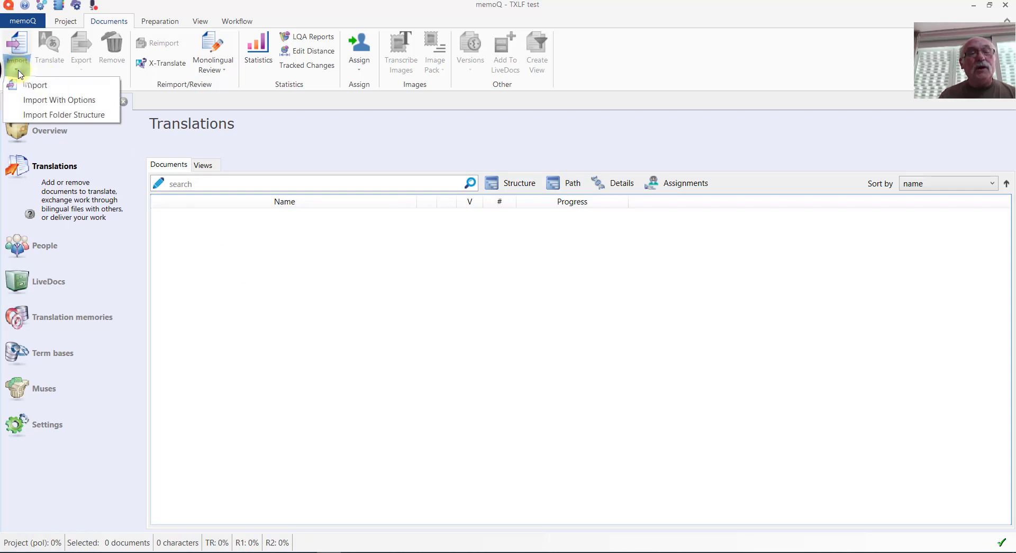
{"action": "left_click", "coordinate": [79, 117]}
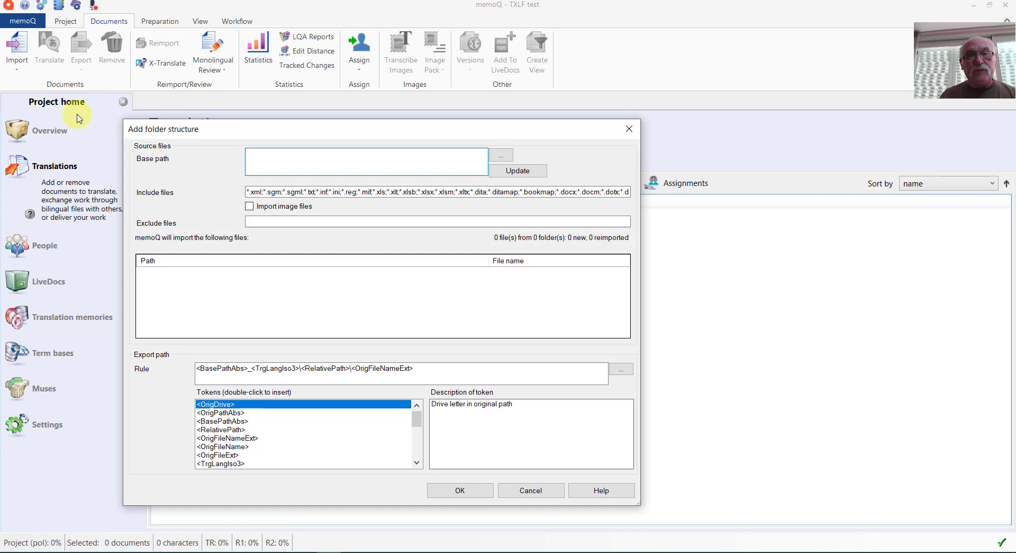
{"action": "left_click", "coordinate": [502, 155]}
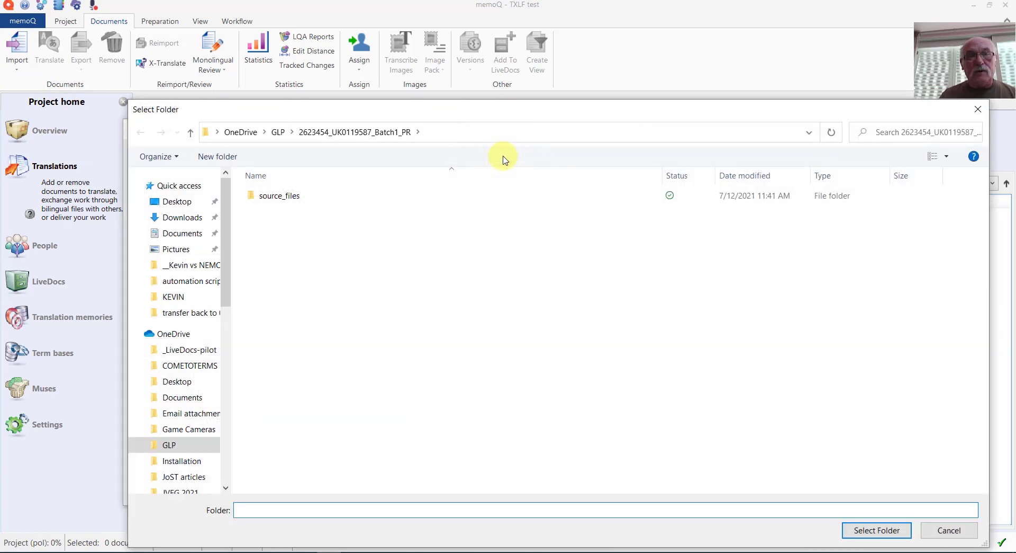
{"action": "left_click", "coordinate": [385, 132]}
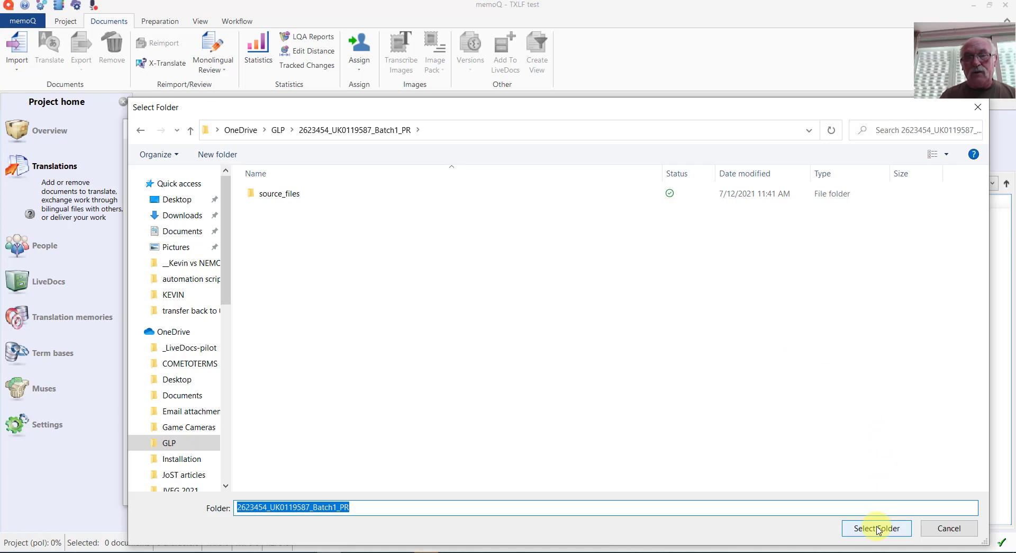
{"action": "left_click", "coordinate": [877, 528]}
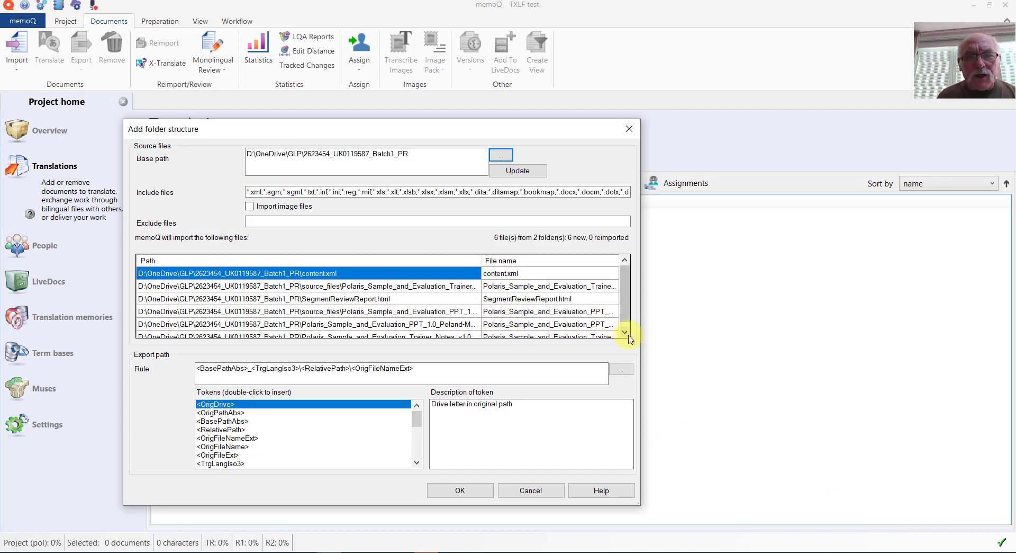
Move through the Include files mask list to the txlf entry at its end
{"action": "left_click", "coordinate": [373, 191]}
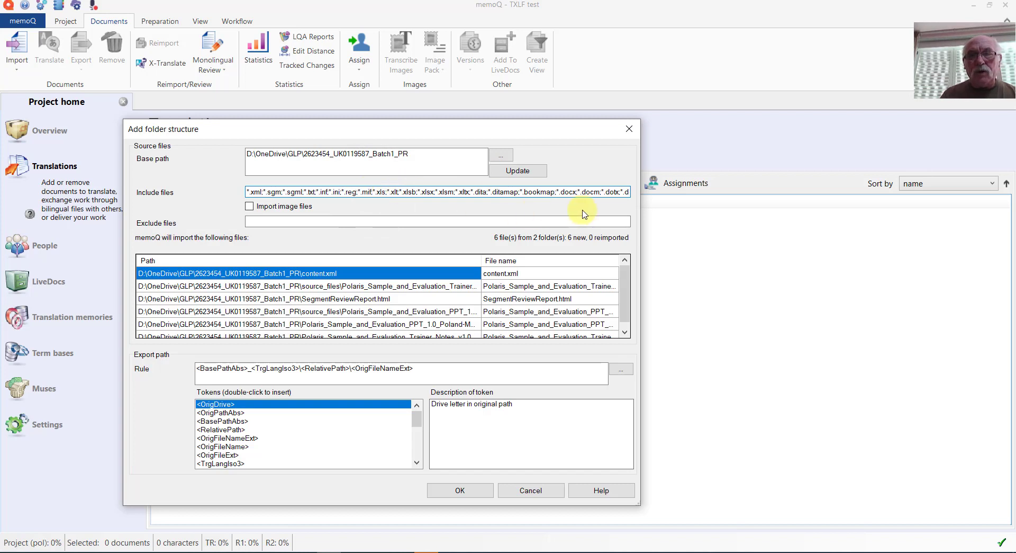
{"action": "left_click", "coordinate": [607, 192]}
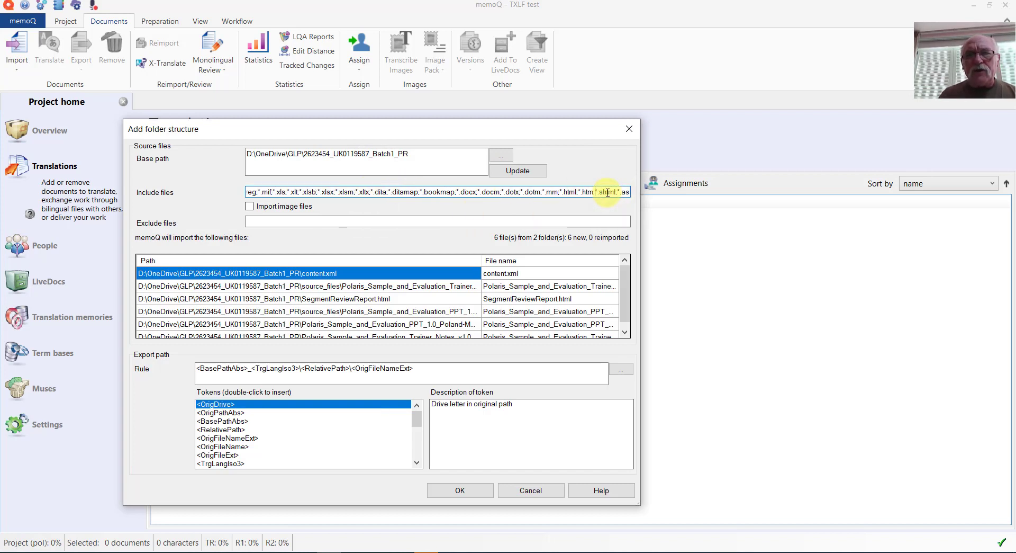
{"action": "left_click", "coordinate": [608, 192]}
{"action": "left_click", "coordinate": [608, 193]}
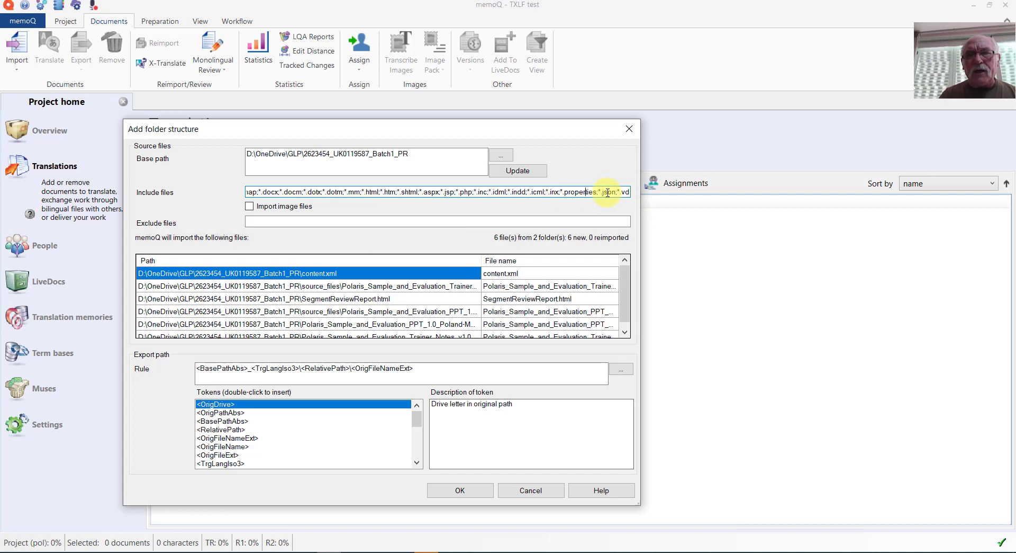
{"action": "left_click", "coordinate": [608, 192]}
{"action": "left_click", "coordinate": [608, 192]}
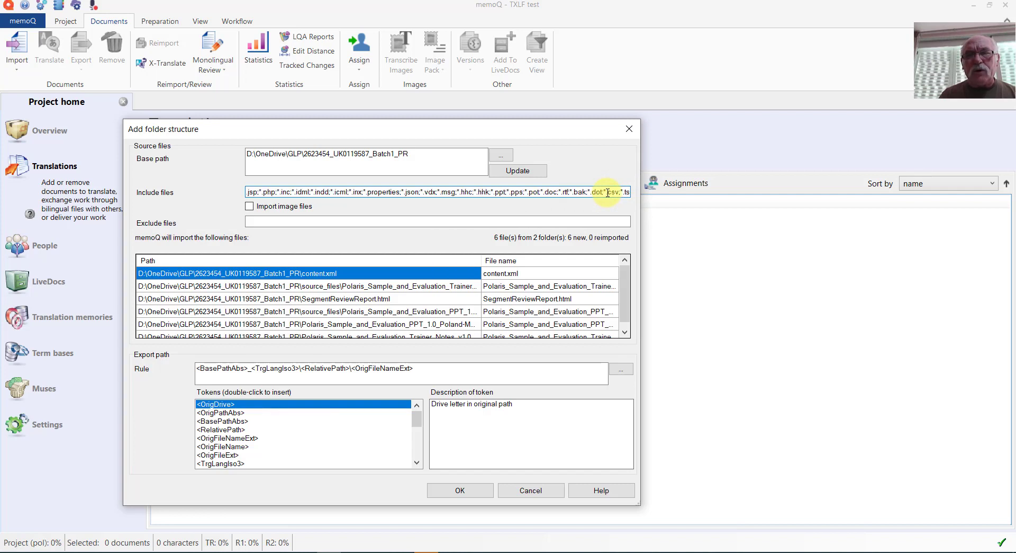
{"action": "left_click", "coordinate": [608, 192]}
{"action": "left_click", "coordinate": [608, 192]}
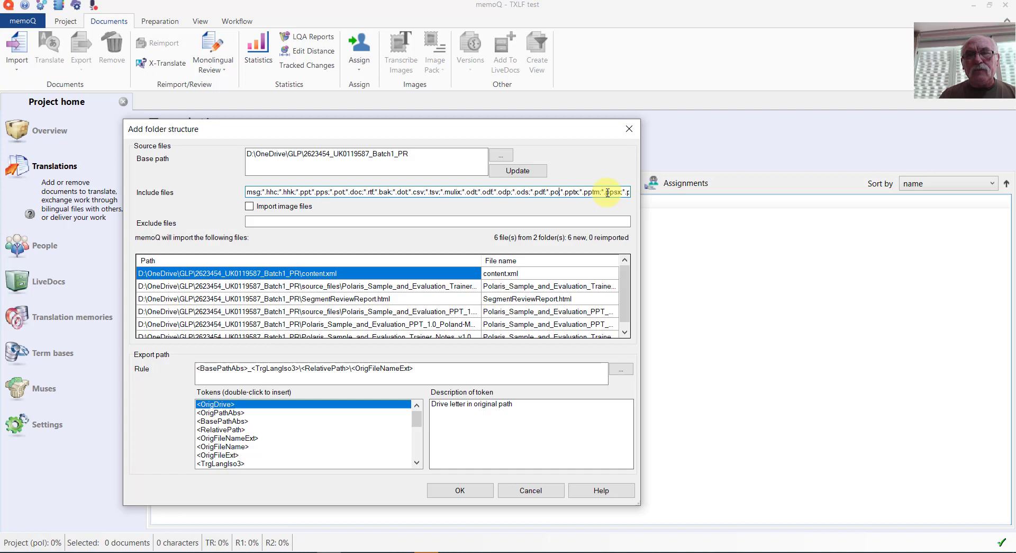
{"action": "left_click", "coordinate": [607, 192]}
{"action": "left_click", "coordinate": [607, 192]}
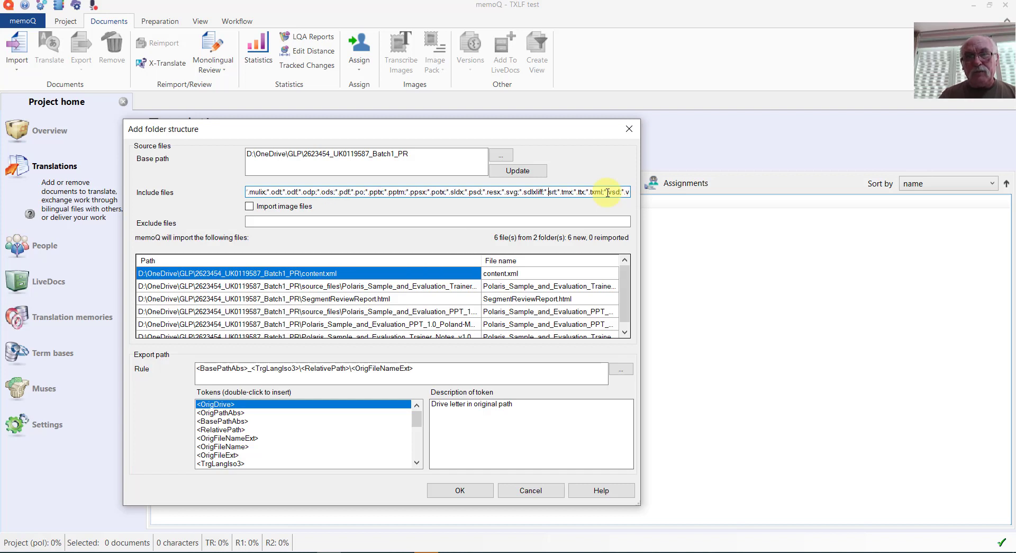
{"action": "left_click", "coordinate": [608, 192]}
{"action": "left_click", "coordinate": [608, 192]}
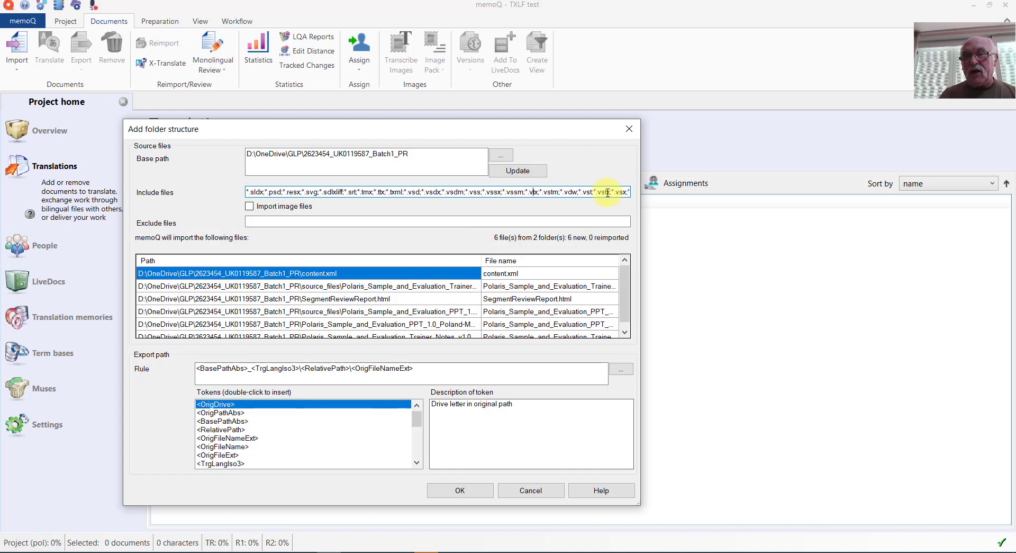
{"action": "left_click", "coordinate": [607, 192]}
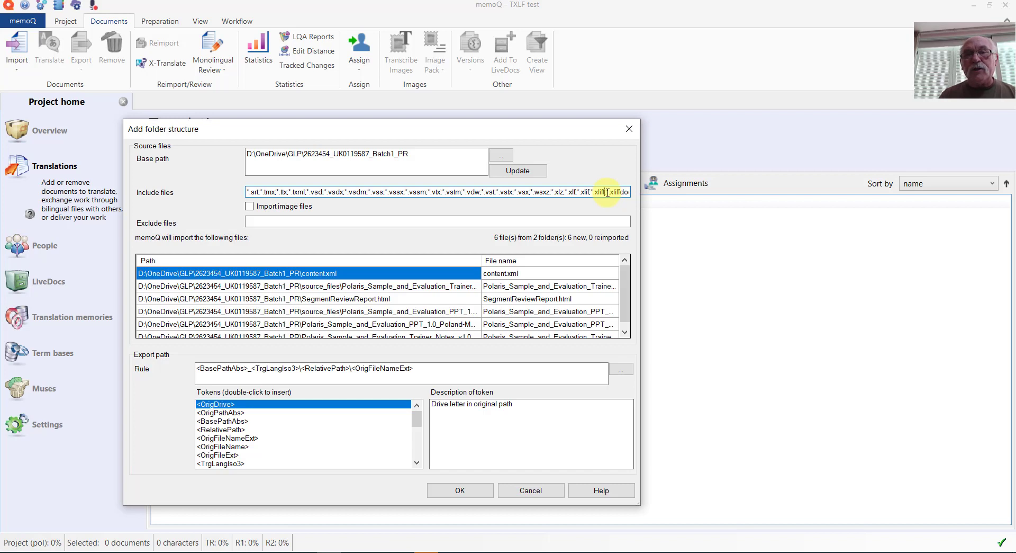
{"action": "left_click", "coordinate": [608, 192]}
{"action": "left_click", "coordinate": [608, 193]}
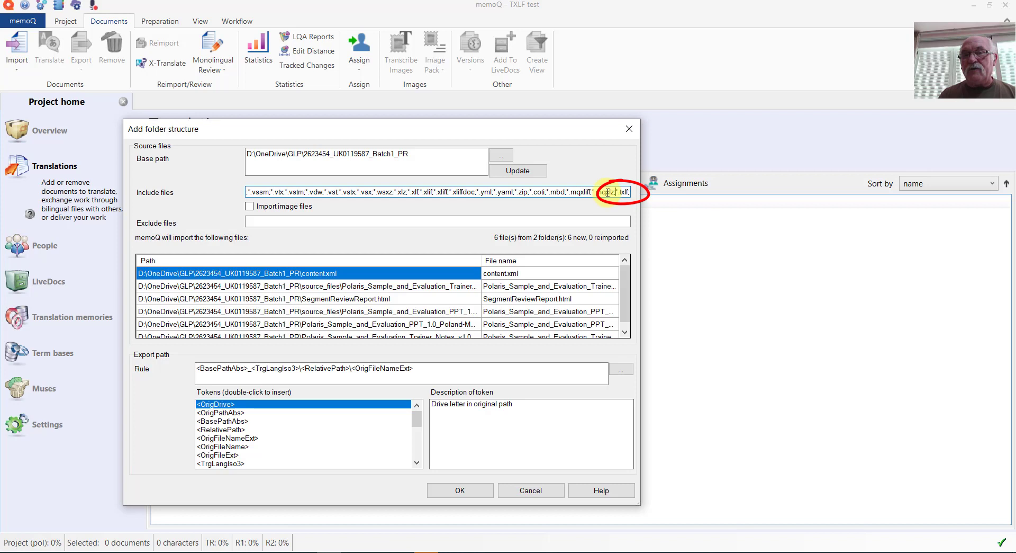
Replace all Include files masks with the pasted TXLF-only mask and confirm the folder import
{"action": "key", "text": "shift+Left"}
{"action": "key", "text": "shift+Left"}
{"action": "key", "text": "shift+Left"}
{"action": "key", "text": "shift+Left"}
{"action": "key", "text": "shift+Left"}
{"action": "key", "text": "shift+Left"}
{"action": "key", "text": "shift+Left"}
{"action": "key", "text": "shift+Left"}
{"action": "key", "text": "shift+Left"}
{"action": "key", "text": "shift+Left"}
{"action": "key", "text": "shift+Left"}
{"action": "key", "text": "shift+Left"}
{"action": "key", "text": "shift+Left"}
{"action": "key", "text": "shift+Left"}
{"action": "key", "text": "shift+Left"}
{"action": "key", "text": "shift+Left"}
{"action": "key", "text": "shift+Left"}
{"action": "key", "text": "shift+Left"}
{"action": "key", "text": "shift+Left"}
{"action": "key", "text": "shift+Left"}
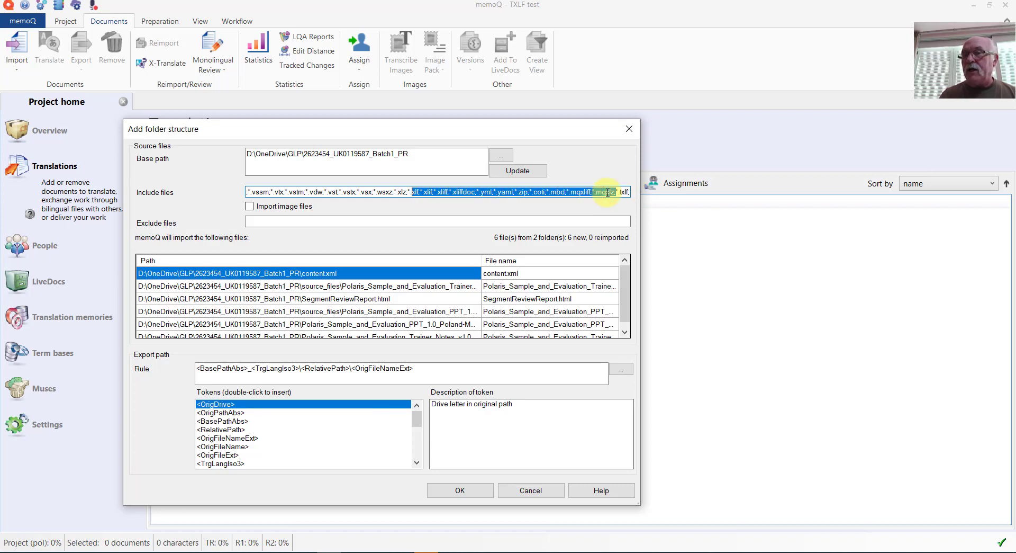
{"action": "key", "text": "shift+Left"}
{"action": "key", "text": "shift+Left"}
{"action": "key", "text": "shift+Left"}
{"action": "key", "text": "shift+Left"}
{"action": "key", "text": "shift+Left"}
{"action": "key", "text": "shift+Left"}
{"action": "key", "text": "shift+Left"}
{"action": "key", "text": "shift+Left"}
{"action": "key", "text": "shift+Left"}
{"action": "key", "text": "shift+Left"}
{"action": "key", "text": "shift+Left"}
{"action": "key", "text": "shift+Left"}
{"action": "key", "text": "shift+Left"}
{"action": "key", "text": "shift+Left"}
{"action": "key", "text": "shift+Left"}
{"action": "key", "text": "shift+Left"}
{"action": "key", "text": "shift+Left"}
{"action": "key", "text": "shift+Left"}
{"action": "key", "text": "shift+Left"}
{"action": "key", "text": "shift+Left"}
{"action": "key", "text": "Delete"}
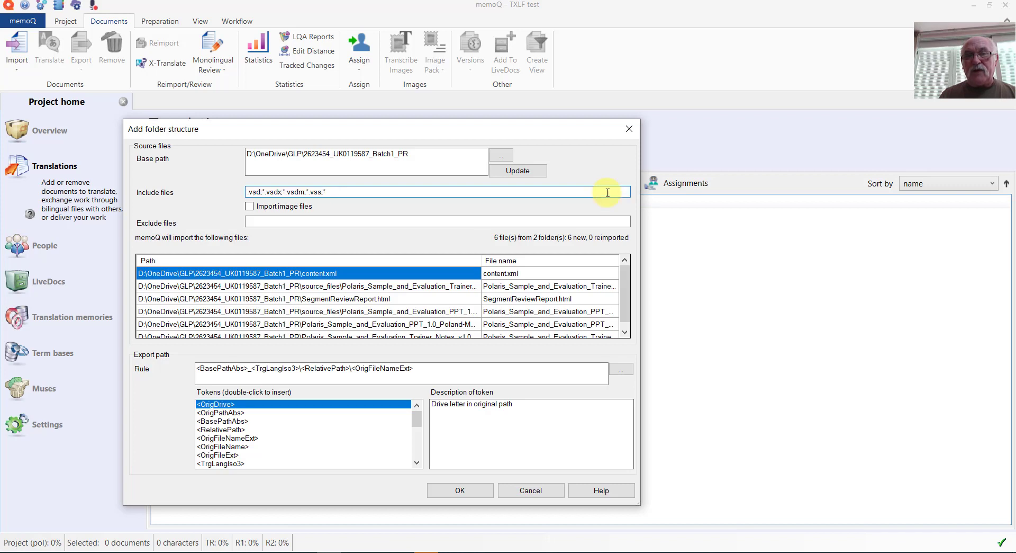
{"action": "key", "text": "ctrl+z"}
{"action": "key", "text": "shift+Left"}
{"action": "key", "text": "shift+Left"}
{"action": "key", "text": "shift+Left"}
{"action": "key", "text": "shift+Left"}
{"action": "key", "text": "shift+Left"}
{"action": "key", "text": "shift+Left"}
{"action": "key", "text": "shift+Left"}
{"action": "key", "text": "shift+Left"}
{"action": "key", "text": "shift+Left"}
{"action": "key", "text": "shift+Left"}
{"action": "key", "text": "shift+Left"}
{"action": "key", "text": "shift+Left"}
{"action": "key", "text": "shift+Left"}
{"action": "key", "text": "shift+Left"}
{"action": "key", "text": "shift+Left"}
{"action": "key", "text": "shift+Left"}
{"action": "key", "text": "shift+Left"}
{"action": "key", "text": "shift+Left"}
{"action": "key", "text": "shift+Left"}
{"action": "key", "text": "shift+Left"}
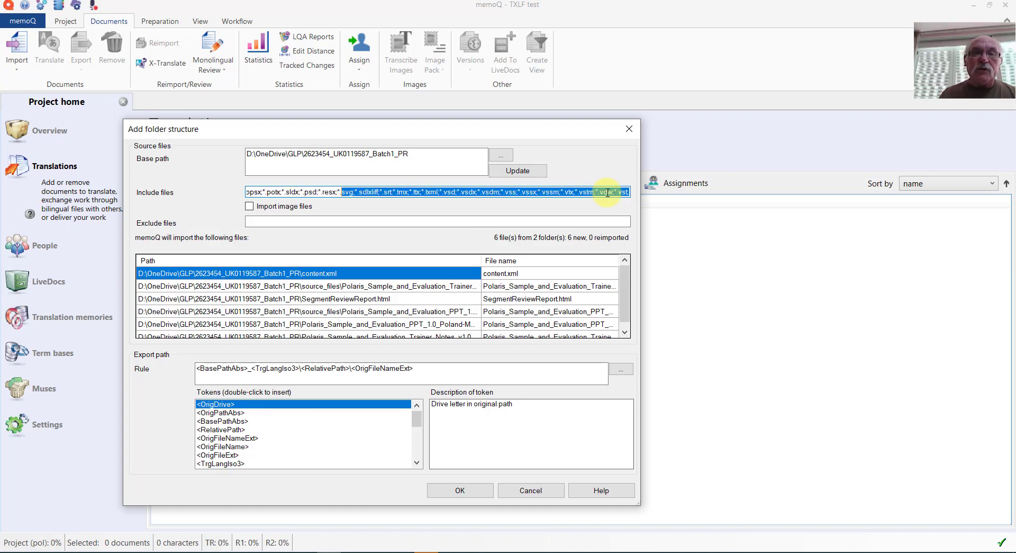
{"action": "key", "text": "shift+Left"}
{"action": "key", "text": "shift+Left"}
{"action": "key", "text": "shift+Left"}
{"action": "key", "text": "shift+Left"}
{"action": "key", "text": "shift+Left"}
{"action": "key", "text": "shift+Left"}
{"action": "key", "text": "shift+Left"}
{"action": "key", "text": "shift+Left"}
{"action": "key", "text": "shift+Left"}
{"action": "key", "text": "shift+Left"}
{"action": "key", "text": "shift+Left"}
{"action": "key", "text": "shift+Left"}
{"action": "key", "text": "shift+Left"}
{"action": "key", "text": "shift+Left"}
{"action": "key", "text": "shift+Left"}
{"action": "key", "text": "shift+Left"}
{"action": "key", "text": "shift+Left"}
{"action": "key", "text": "shift+Left"}
{"action": "key", "text": "shift+Left"}
{"action": "key", "text": "shift+Left"}
{"action": "key", "text": "shift+Left"}
{"action": "key", "text": "shift+Left"}
{"action": "key", "text": "shift+Left"}
{"action": "key", "text": "shift+Left"}
{"action": "key", "text": "shift+Left"}
{"action": "key", "text": "shift+Left"}
{"action": "key", "text": "shift+Left"}
{"action": "key", "text": "shift+Left"}
{"action": "key", "text": "shift+Left"}
{"action": "key", "text": "shift+Left"}
{"action": "key", "text": "shift+Left"}
{"action": "key", "text": "shift+Left"}
{"action": "key", "text": "shift+Left"}
{"action": "key", "text": "shift+Left"}
{"action": "key", "text": "shift+Left"}
{"action": "key", "text": "shift+Left"}
{"action": "key", "text": "shift+Left"}
{"action": "key", "text": "shift+Left"}
{"action": "key", "text": "shift+Left"}
{"action": "key", "text": "shift+Left"}
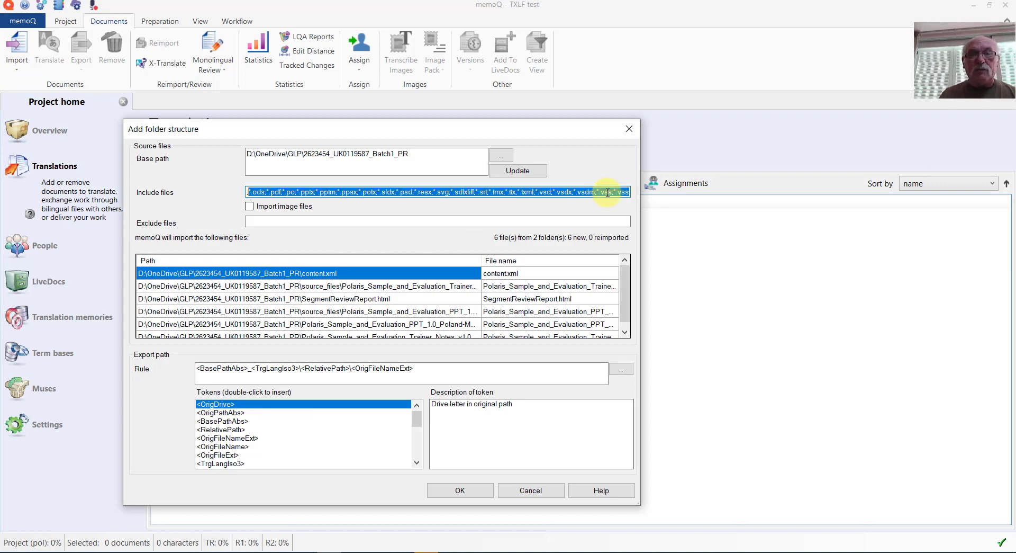
{"action": "key", "text": "shift+Left"}
{"action": "key", "text": "shift+Left"}
{"action": "key", "text": "shift+Left"}
{"action": "key", "text": "shift+Left"}
{"action": "key", "text": "shift+Left"}
{"action": "key", "text": "shift+Left"}
{"action": "key", "text": "shift+Left"}
{"action": "key", "text": "shift+Left"}
{"action": "key", "text": "shift+Left"}
{"action": "key", "text": "shift+Left"}
{"action": "key", "text": "shift+Left"}
{"action": "key", "text": "shift+Left"}
{"action": "key", "text": "shift+Left"}
{"action": "key", "text": "shift+Left"}
{"action": "key", "text": "shift+Left"}
{"action": "key", "text": "shift+Left"}
{"action": "key", "text": "shift+Left"}
{"action": "key", "text": "shift+Left"}
{"action": "key", "text": "shift+Left"}
{"action": "key", "text": "shift+Left"}
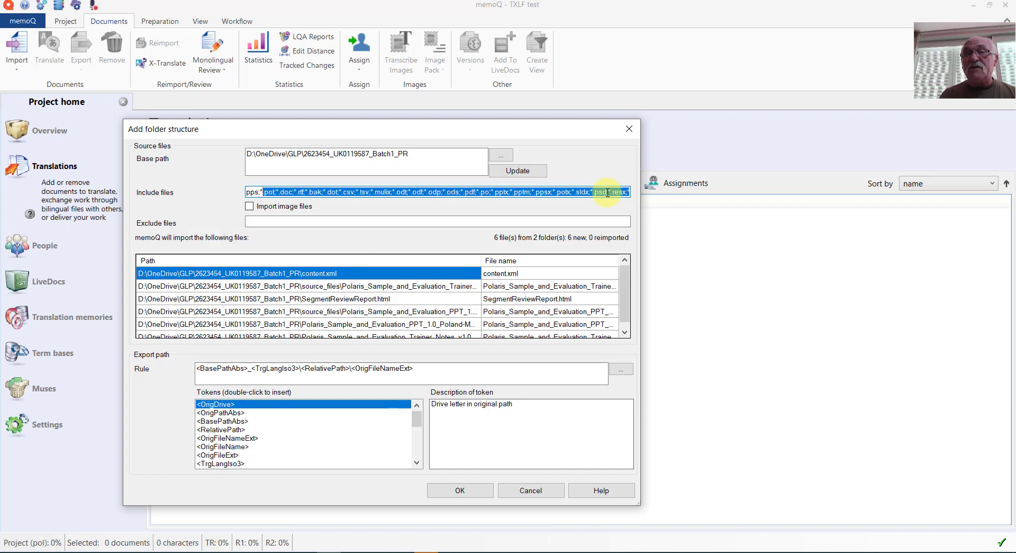
{"action": "key", "text": "shift+Left"}
{"action": "key", "text": "shift+Left"}
{"action": "key", "text": "shift+Left"}
{"action": "key", "text": "shift+Left"}
{"action": "key", "text": "shift+Left"}
{"action": "key", "text": "shift+Left"}
{"action": "key", "text": "shift+Left"}
{"action": "key", "text": "shift+Left"}
{"action": "key", "text": "shift+Left"}
{"action": "key", "text": "shift+Left"}
{"action": "key", "text": "shift+Left"}
{"action": "key", "text": "shift+Left"}
{"action": "key", "text": "shift+Left"}
{"action": "key", "text": "shift+Left"}
{"action": "key", "text": "shift+Left"}
{"action": "key", "text": "shift+Left"}
{"action": "key", "text": "shift+Left"}
{"action": "key", "text": "shift+Left"}
{"action": "key", "text": "shift+Left"}
{"action": "key", "text": "shift+Left"}
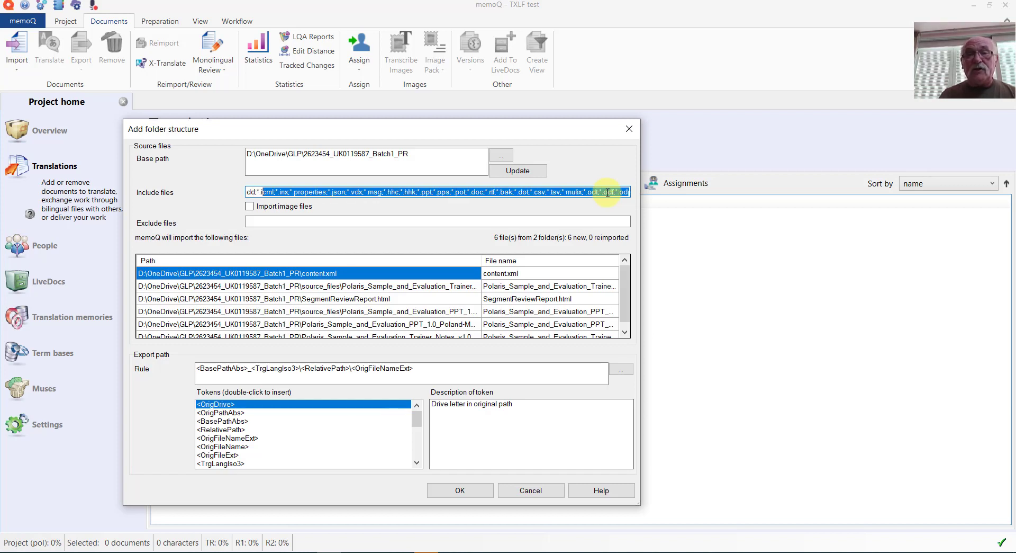
{"action": "key", "text": "shift+Left"}
{"action": "key", "text": "shift+Left"}
{"action": "key", "text": "shift+Left"}
{"action": "key", "text": "shift+Left"}
{"action": "key", "text": "shift+Left"}
{"action": "key", "text": "shift+Left"}
{"action": "key", "text": "shift+Left"}
{"action": "key", "text": "shift+Left"}
{"action": "key", "text": "shift+Left"}
{"action": "key", "text": "shift+Left"}
{"action": "key", "text": "shift+Left"}
{"action": "key", "text": "shift+Left"}
{"action": "key", "text": "shift+Left"}
{"action": "key", "text": "shift+Left"}
{"action": "key", "text": "shift+Left"}
{"action": "key", "text": "shift+Left"}
{"action": "key", "text": "shift+Left"}
{"action": "key", "text": "shift+Left"}
{"action": "key", "text": "shift+Left"}
{"action": "key", "text": "shift+Left"}
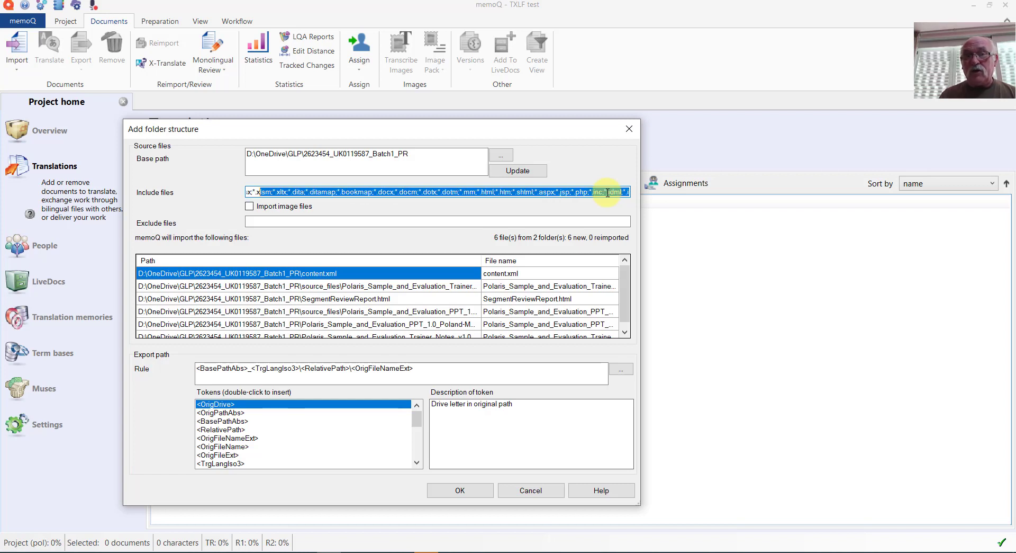
{"action": "key", "text": "shift+Left"}
{"action": "key", "text": "shift+Left"}
{"action": "key", "text": "shift+Left"}
{"action": "key", "text": "shift+Left"}
{"action": "key", "text": "shift+Left"}
{"action": "key", "text": "shift+Left"}
{"action": "key", "text": "shift+Left"}
{"action": "key", "text": "shift+Left"}
{"action": "key", "text": "shift+Left"}
{"action": "key", "text": "shift+Left"}
{"action": "key", "text": "shift+Left"}
{"action": "key", "text": "shift+Left"}
{"action": "key", "text": "shift+Left"}
{"action": "key", "text": "shift+Left"}
{"action": "key", "text": "shift+Left"}
{"action": "key", "text": "shift+Left"}
{"action": "key", "text": "shift+Left"}
{"action": "key", "text": "shift+Left"}
{"action": "key", "text": "shift+Left"}
{"action": "key", "text": "shift+Left"}
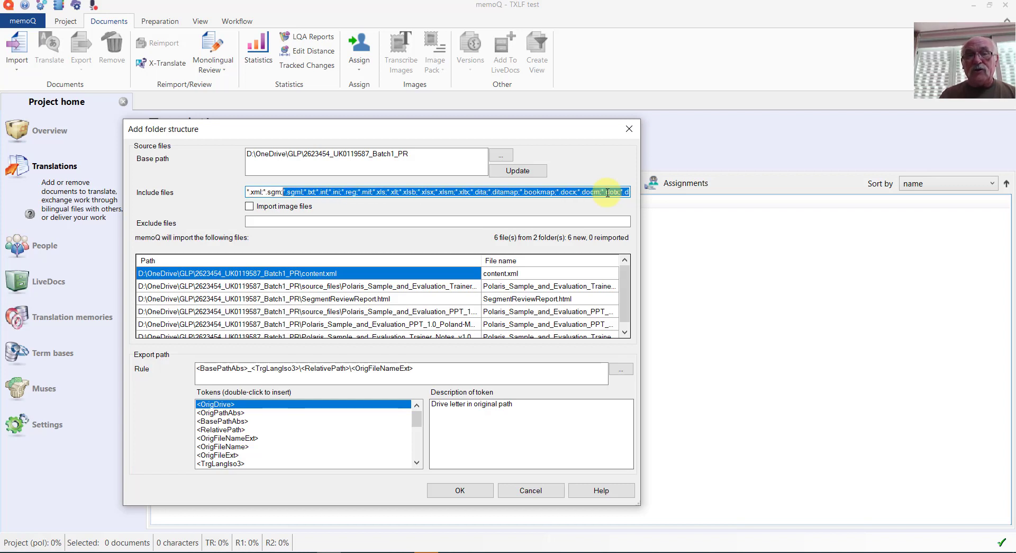
{"action": "type", "text": "*.txlf;"}
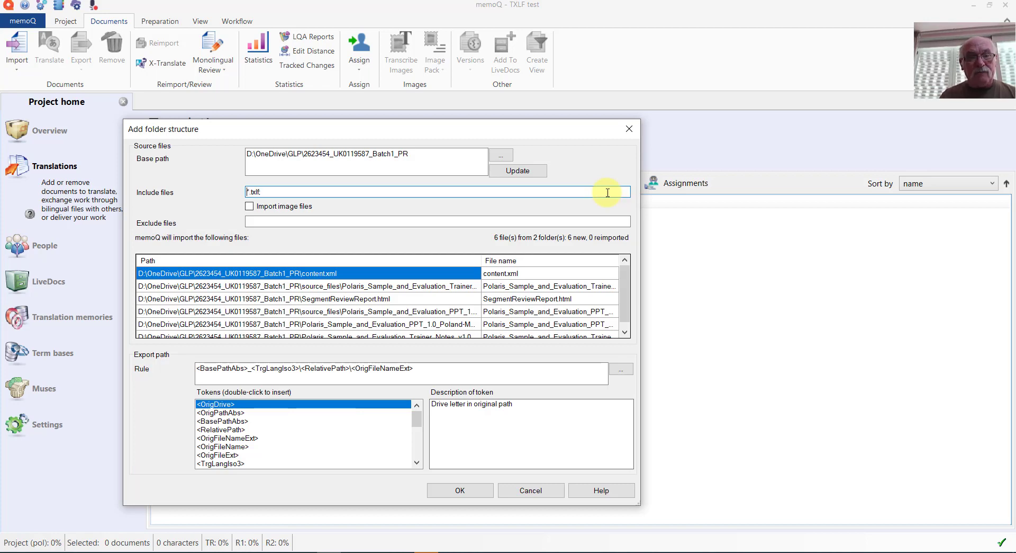
{"action": "left_click", "coordinate": [473, 489]}
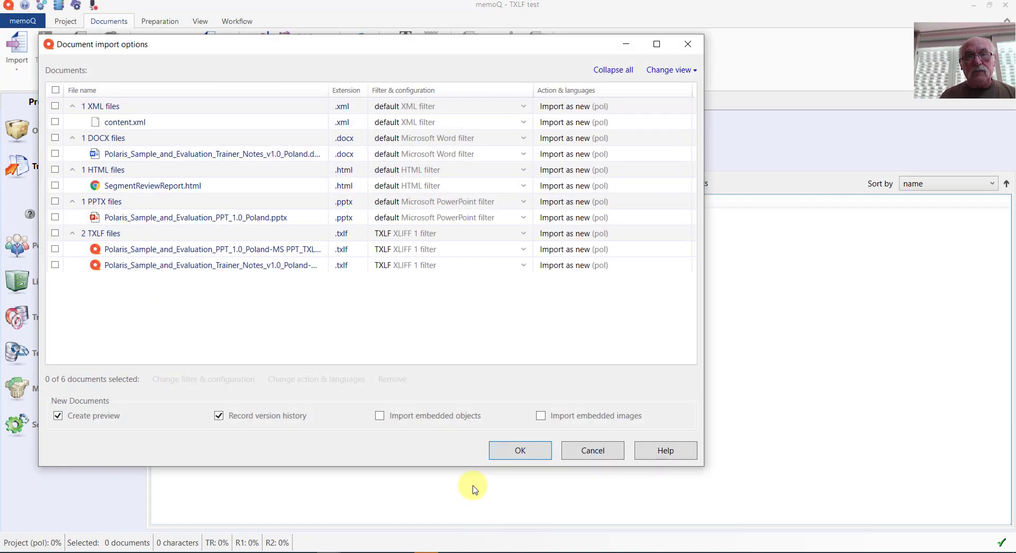
Cancel the six-file import and restart a folder import with Include files set to *.txlf
{"action": "left_click", "coordinate": [593, 451]}
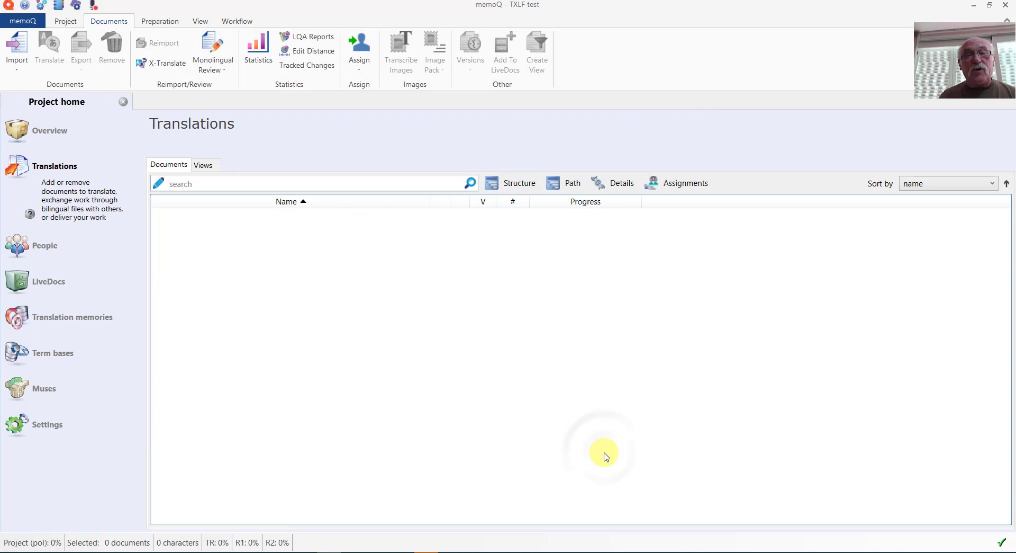
{"action": "left_click", "coordinate": [17, 66]}
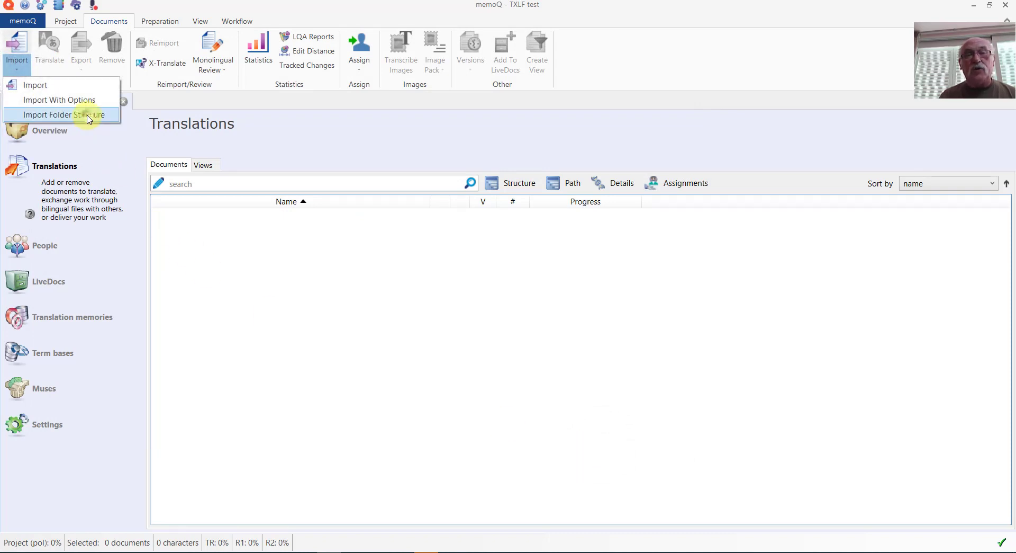
{"action": "left_click", "coordinate": [88, 118]}
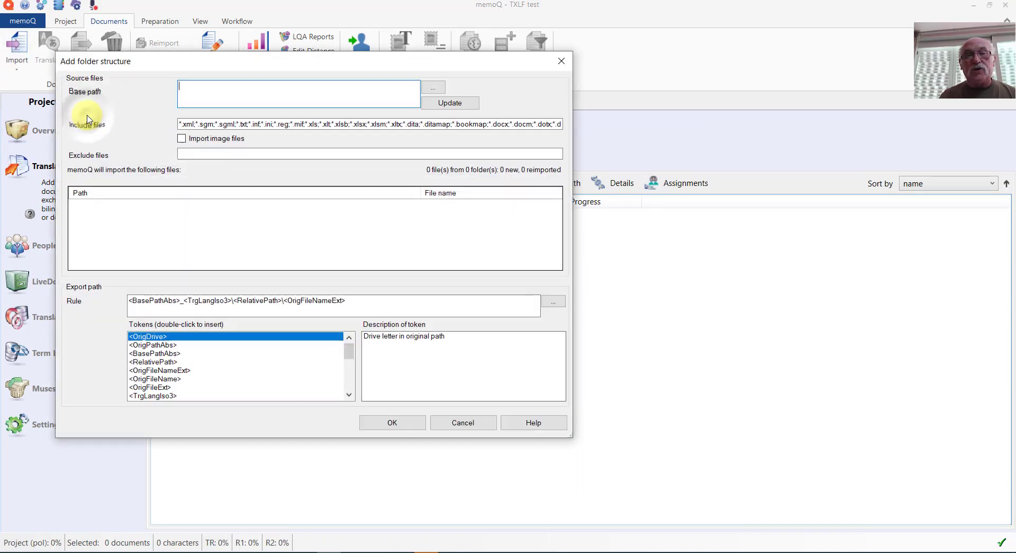
{"action": "left_click", "coordinate": [286, 123]}
{"action": "key", "text": "ctrl+a"}
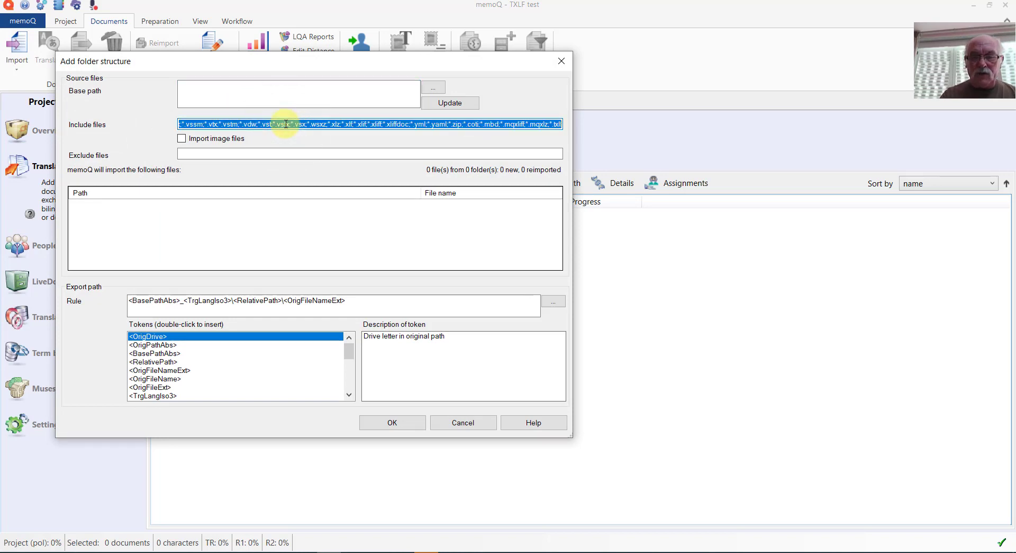
{"action": "type", "text": "*.tx"}
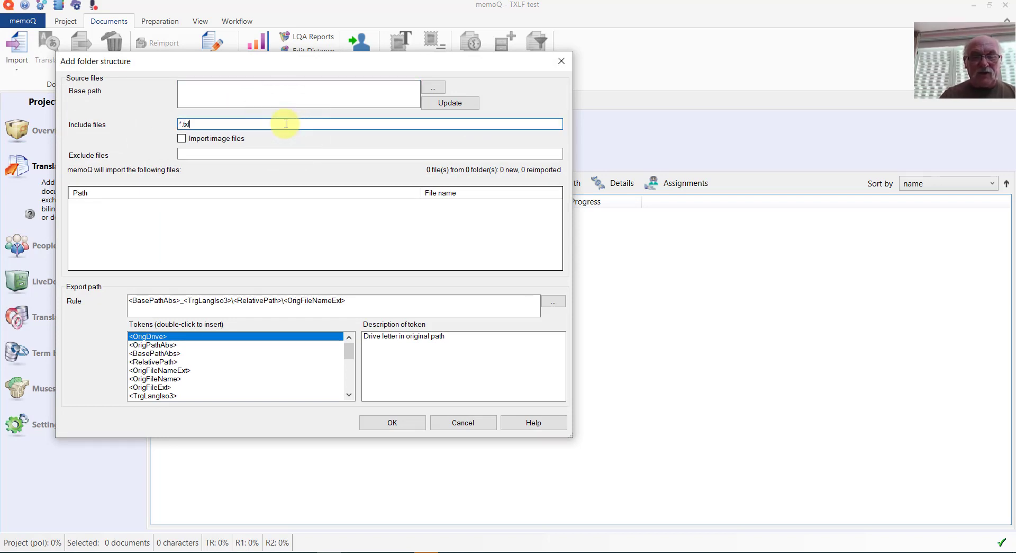
{"action": "type", "text": "lf"}
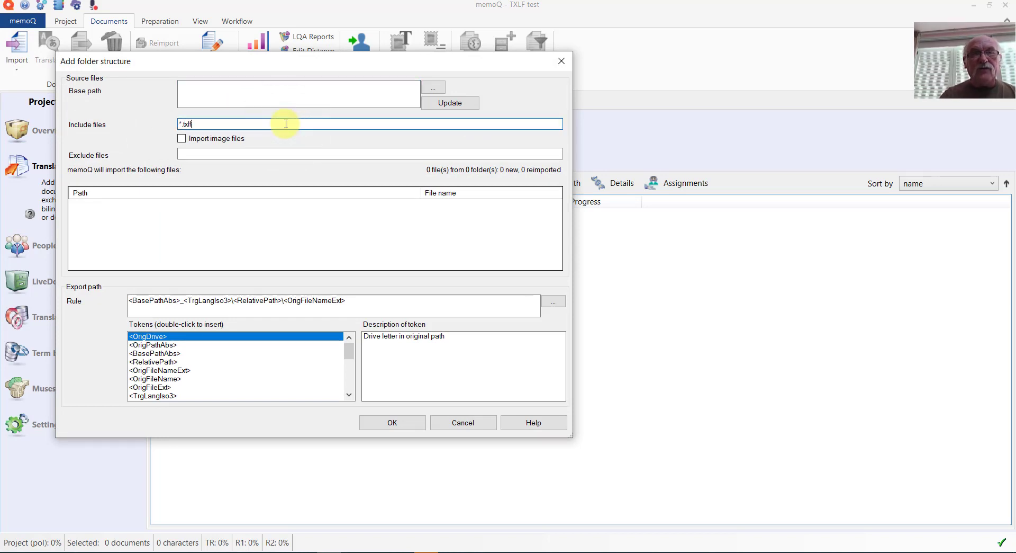
{"action": "left_click", "coordinate": [450, 104]}
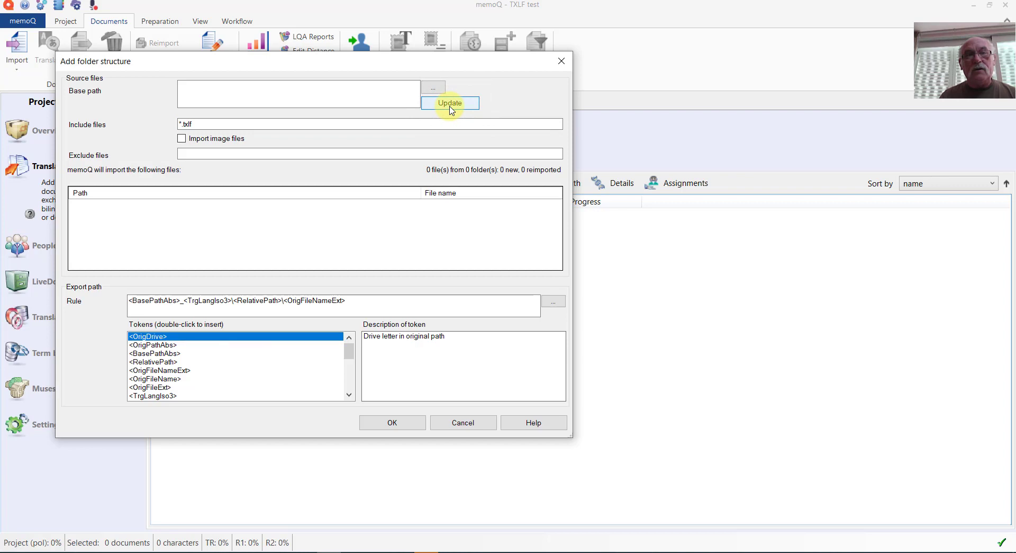
Use the Batch1_PR folder as base path and import its two TXLF documents
{"action": "left_click", "coordinate": [441, 87]}
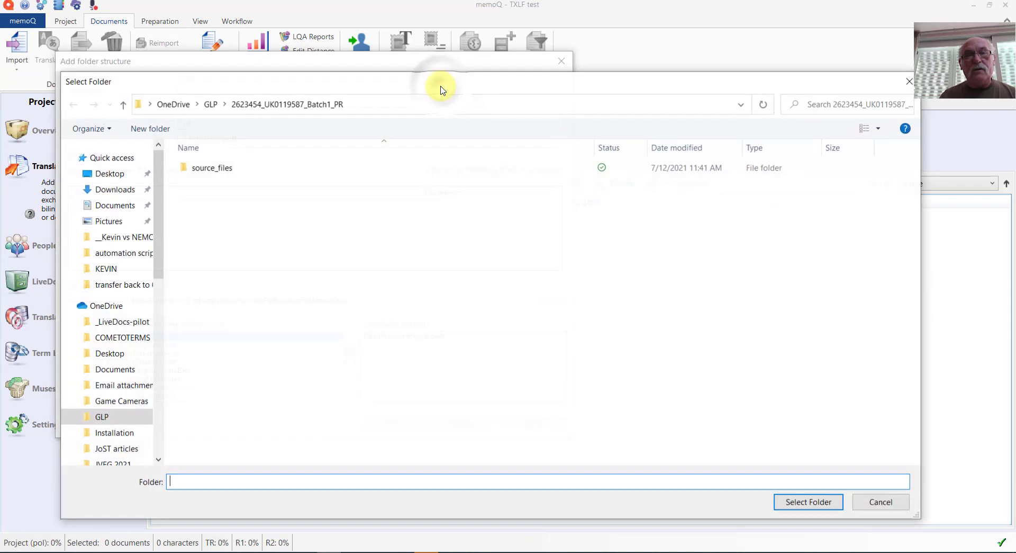
{"action": "left_click", "coordinate": [314, 108]}
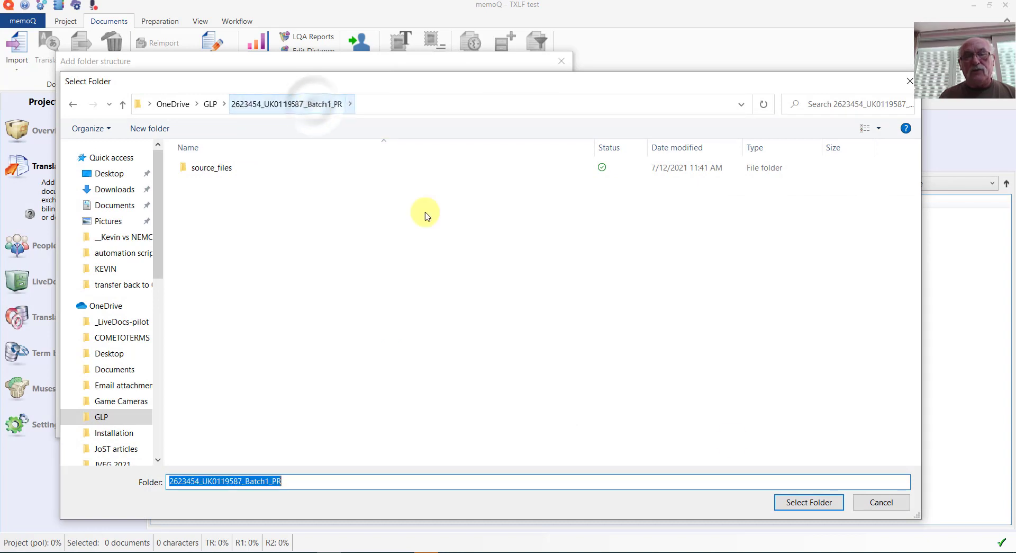
{"action": "left_click", "coordinate": [829, 506]}
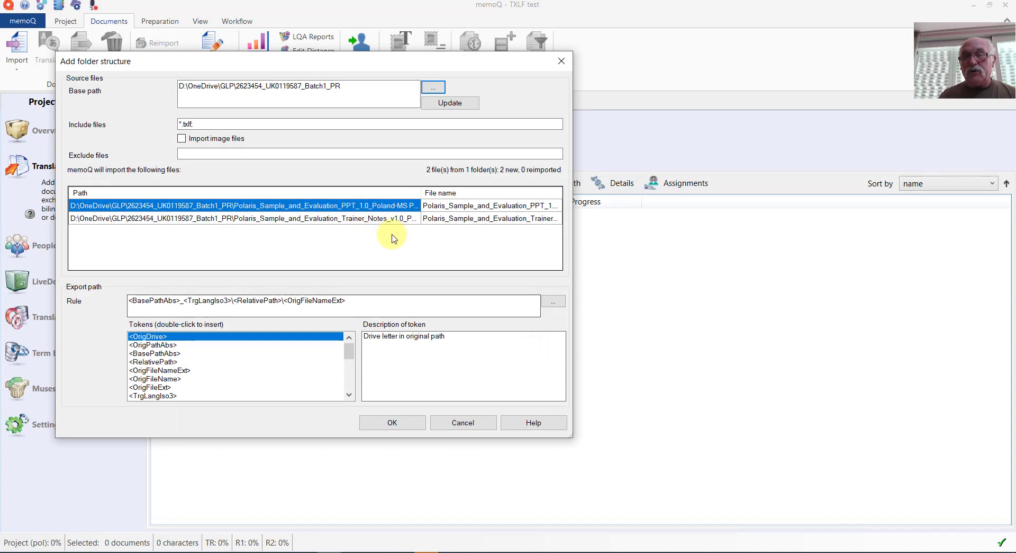
{"action": "left_click", "coordinate": [393, 423]}
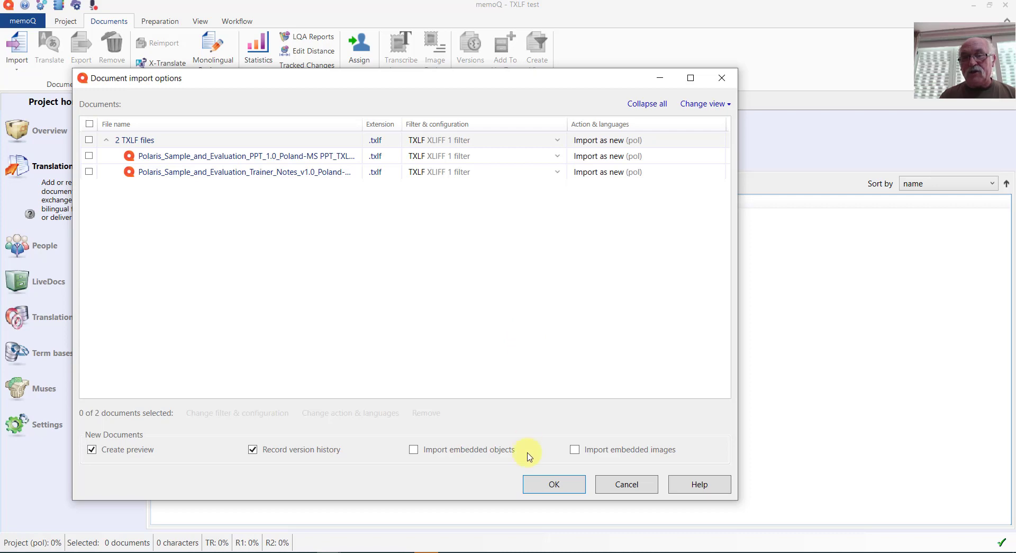
{"action": "left_click", "coordinate": [554, 484]}
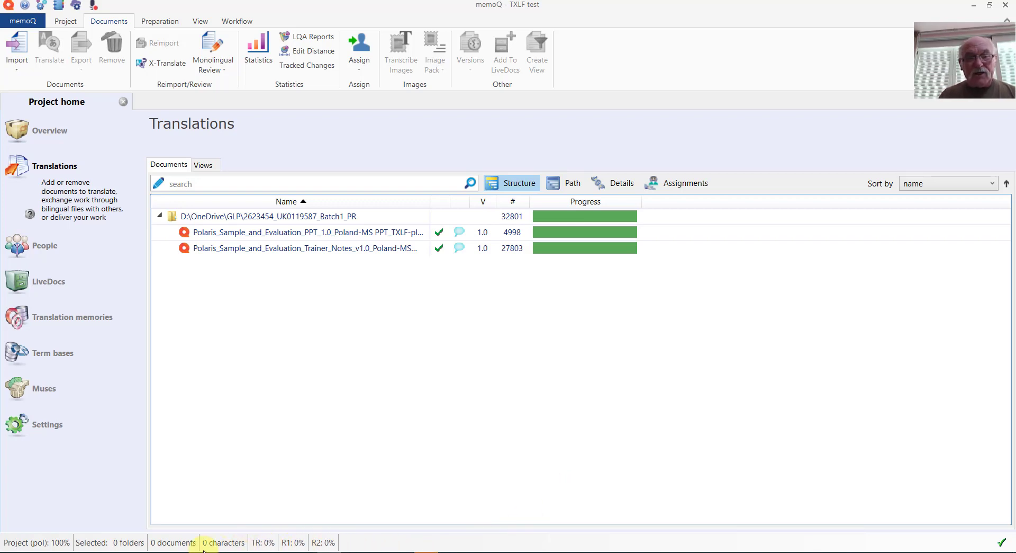
Wait for the two Polaris TXLF documents (4998 and 27803 words) to appear in Translations
{"action": "mouse_move", "coordinate": [158, 551]}
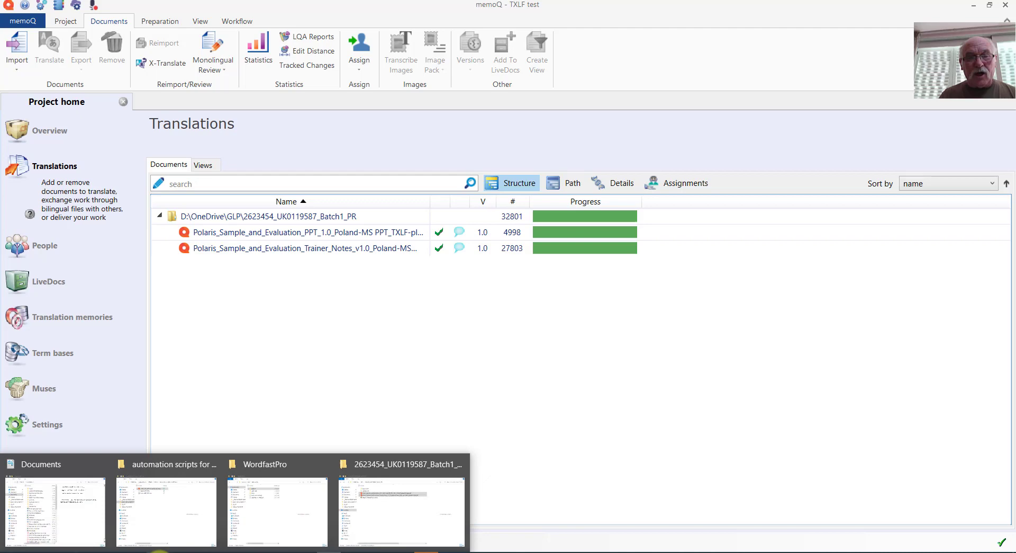
{"action": "left_click", "coordinate": [382, 521]}
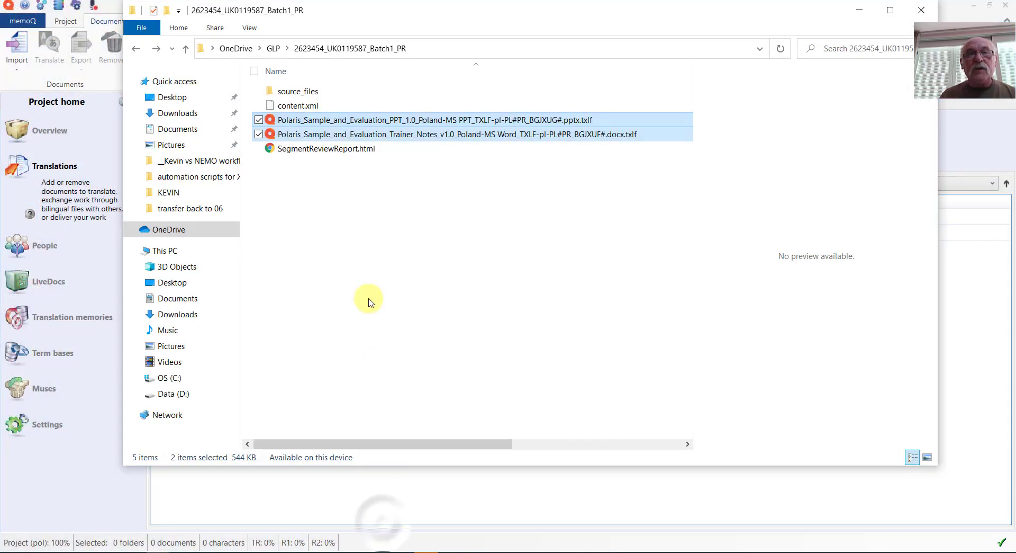
{"action": "left_click", "coordinate": [273, 51]}
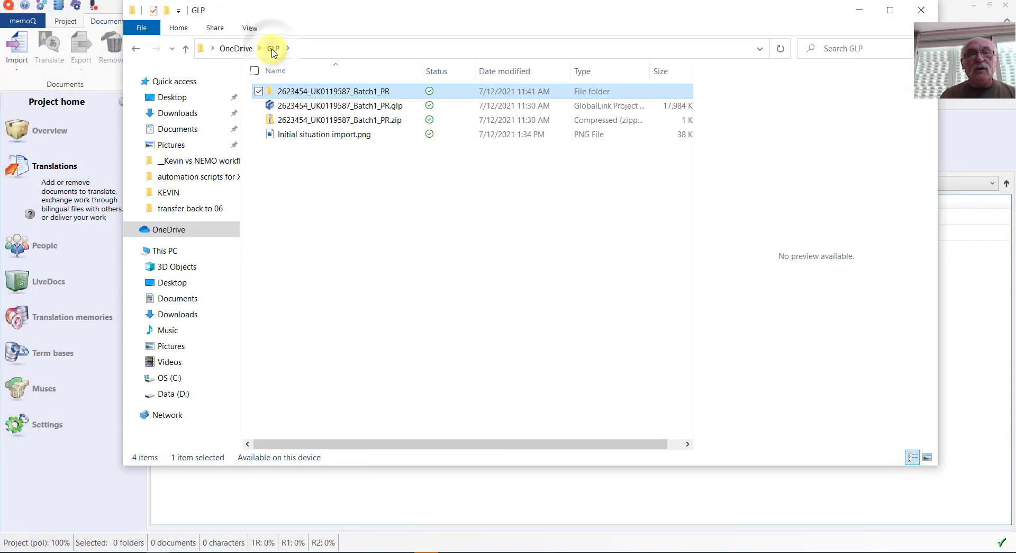
{"action": "left_click", "coordinate": [330, 107]}
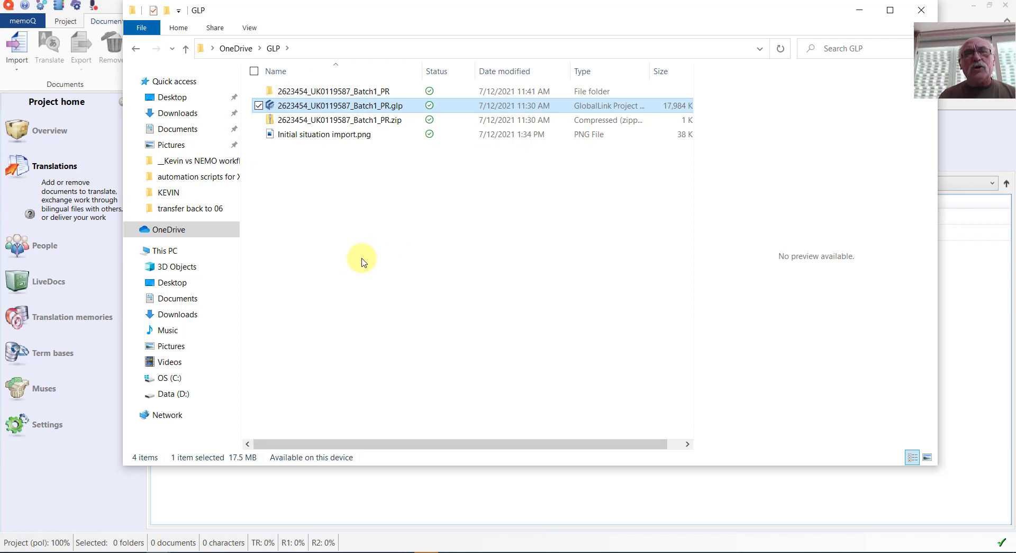
{"action": "left_click", "coordinate": [247, 29]}
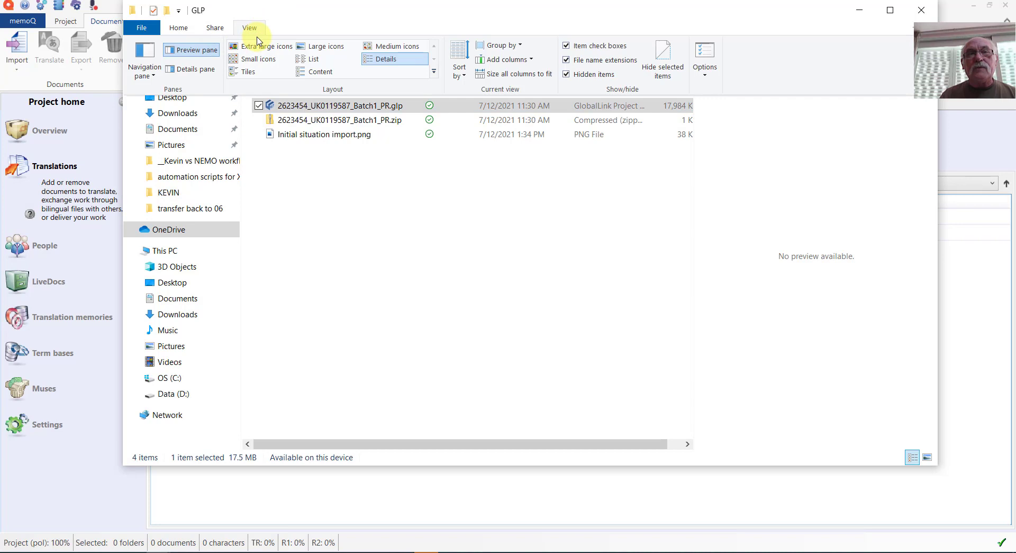
{"action": "left_click", "coordinate": [262, 47]}
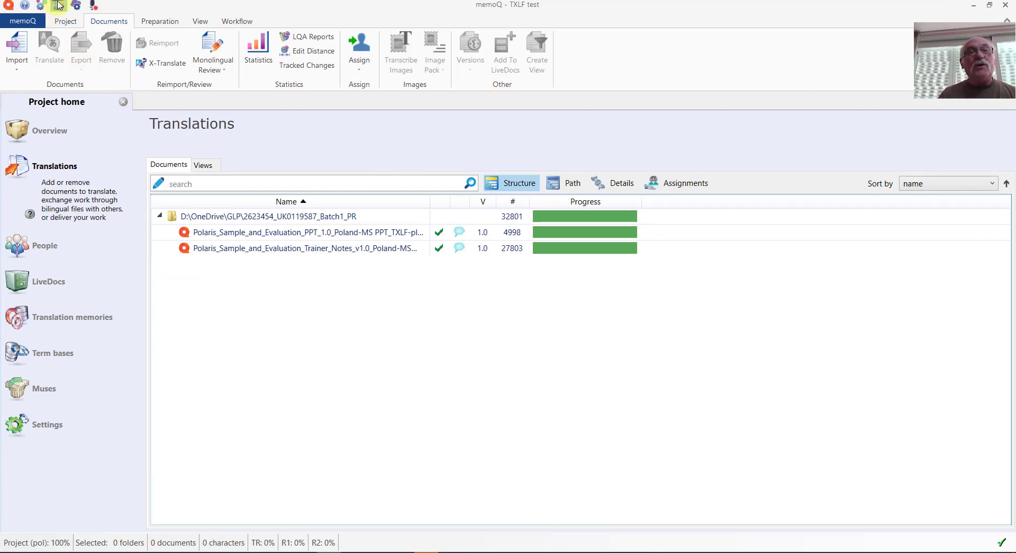
In the Resource console's filter configurations, create a ZIP filter configuration named GLPgrabber
{"action": "left_click", "coordinate": [59, 6]}
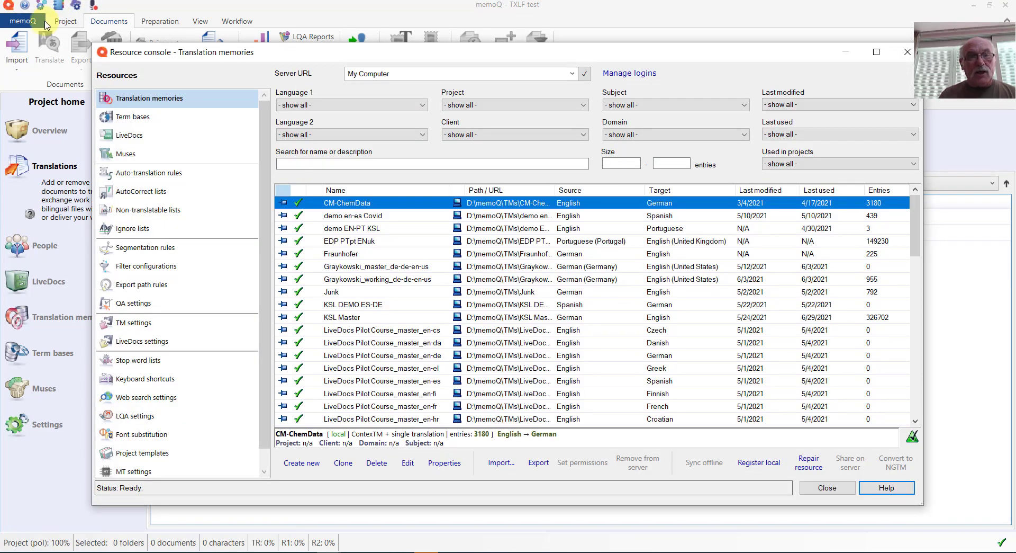
{"action": "left_click", "coordinate": [150, 266]}
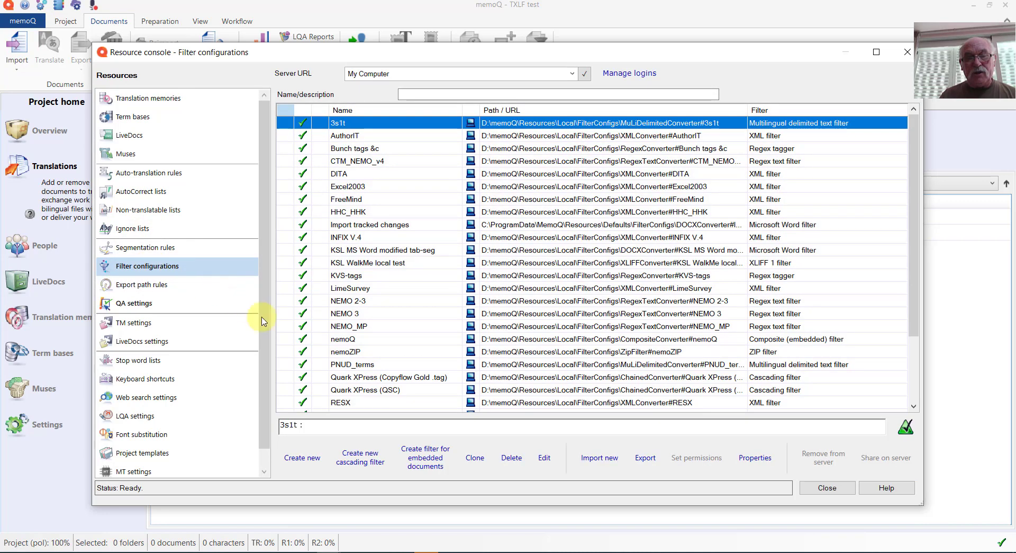
{"action": "left_click", "coordinate": [313, 458]}
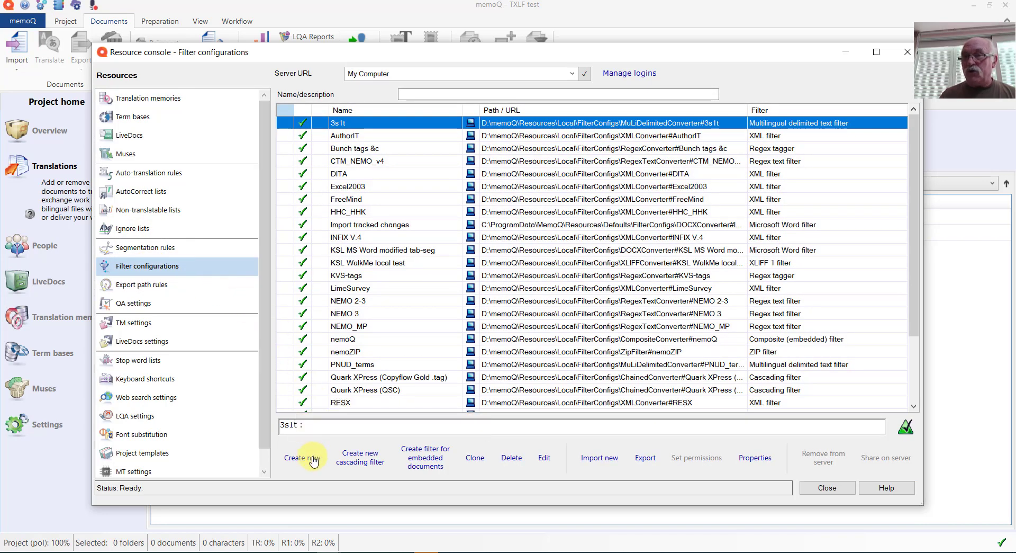
{"action": "left_click", "coordinate": [312, 458]}
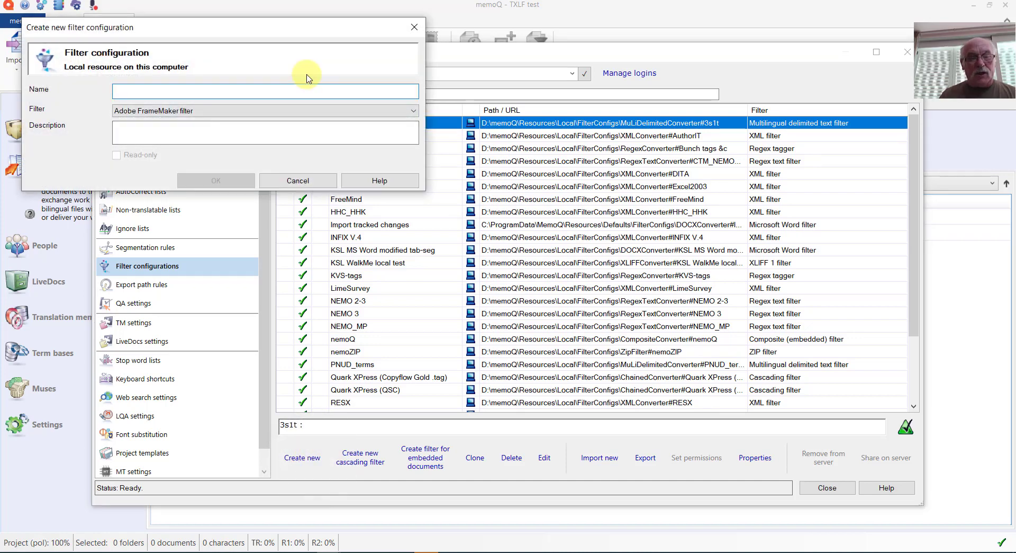
{"action": "type", "text": "GL"}
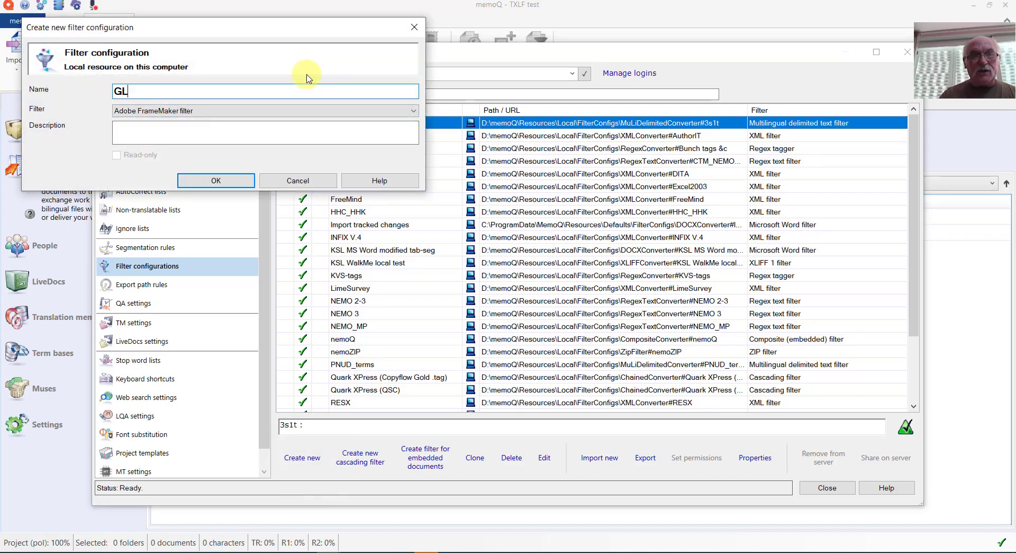
{"action": "type", "text": "Pgrabber"}
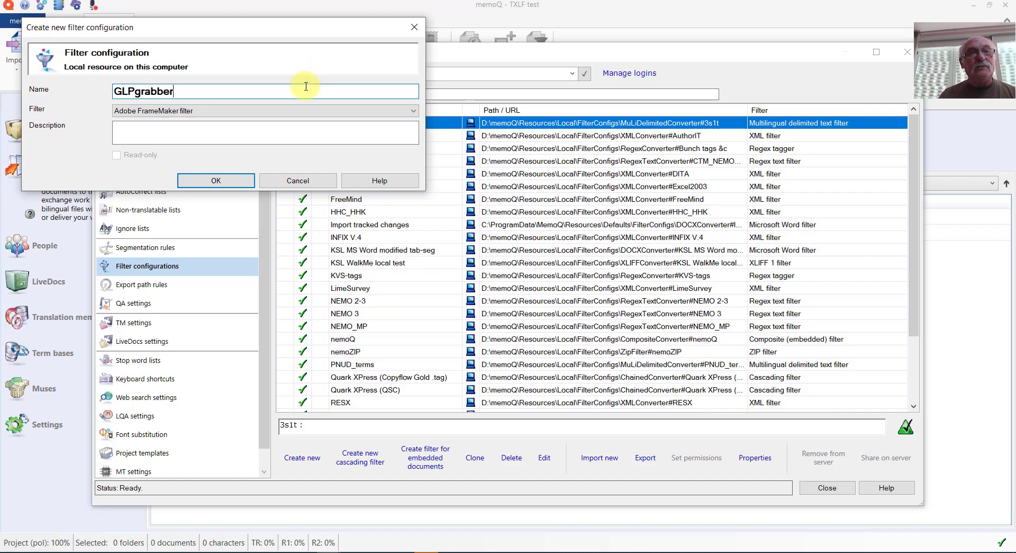
{"action": "left_click", "coordinate": [414, 111]}
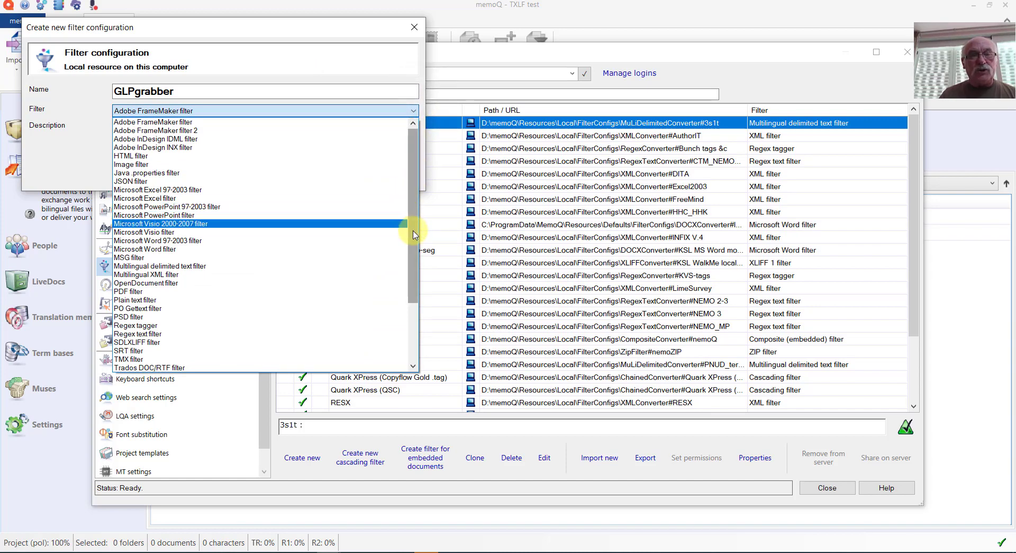
{"action": "left_click_drag", "start_coordinate": [410, 226], "coordinate": [413, 302]}
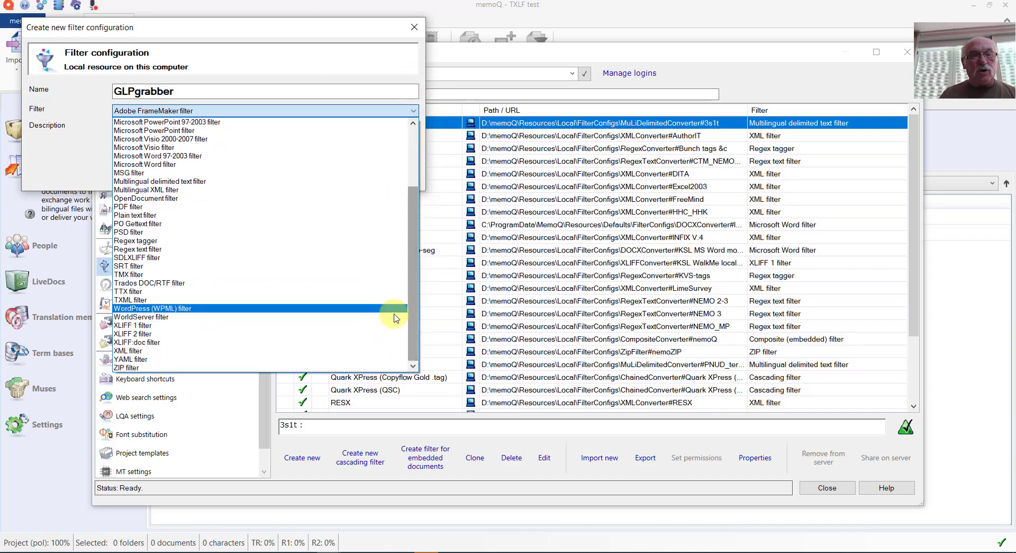
{"action": "left_click", "coordinate": [365, 368]}
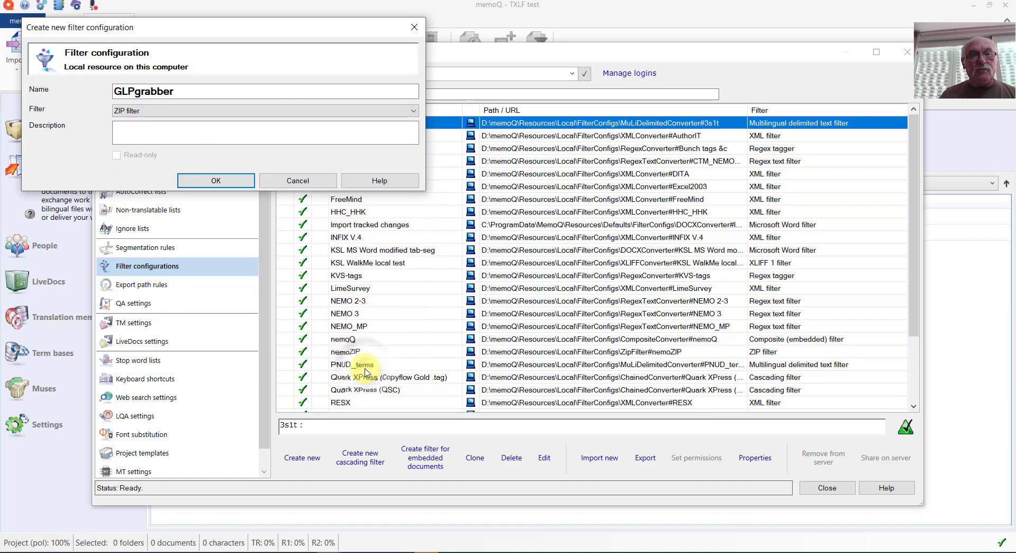
{"action": "left_click", "coordinate": [208, 182]}
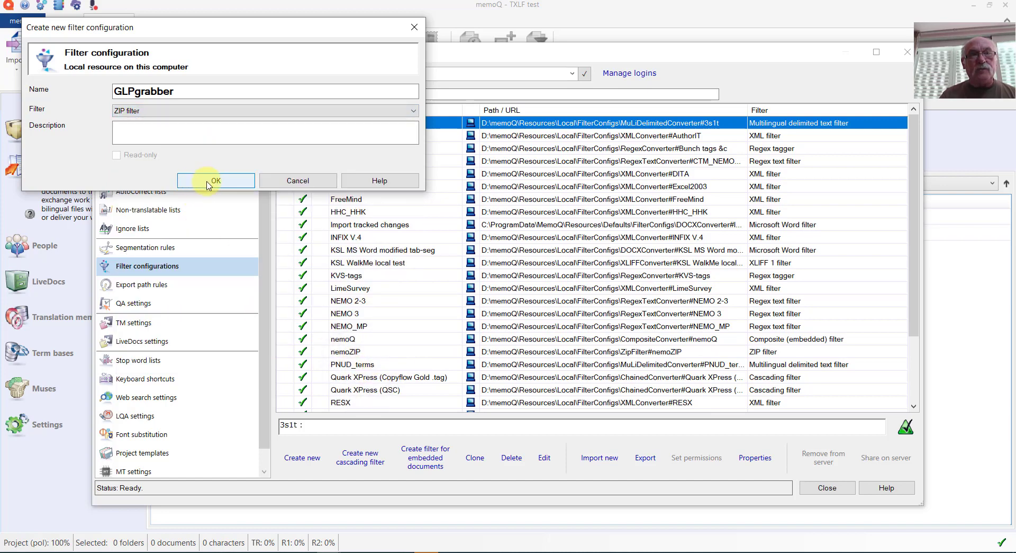
Find GLPgrabber by searching 'glp' and add a *.txlf import pattern to its settings
{"action": "left_click", "coordinate": [208, 182]}
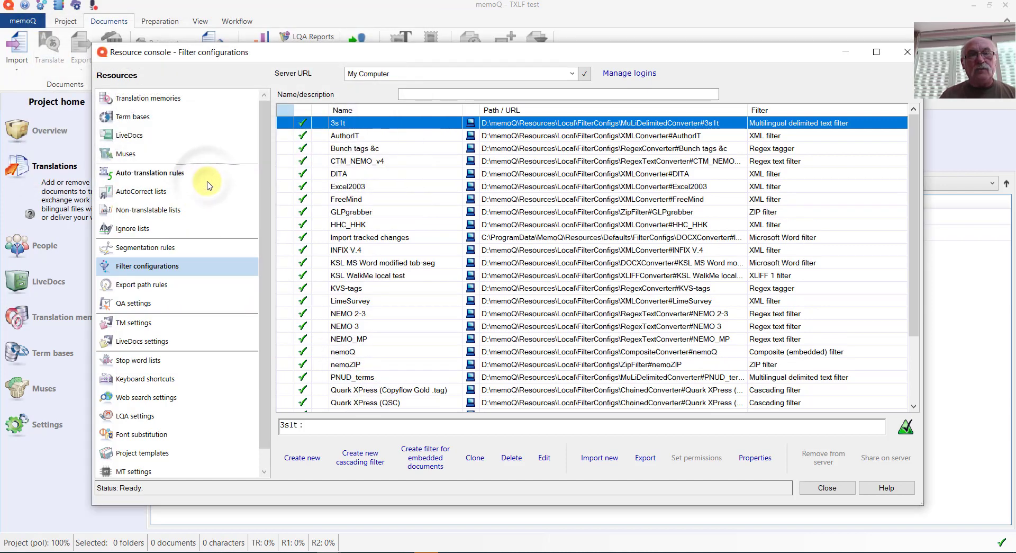
{"action": "left_click", "coordinate": [511, 94]}
{"action": "type", "text": "glp"}
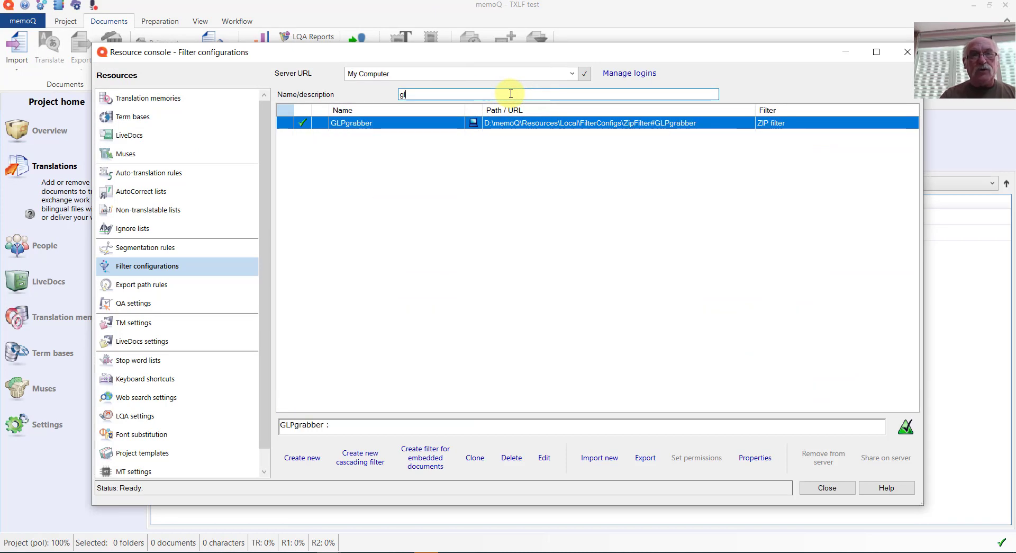
{"action": "left_click", "coordinate": [545, 459]}
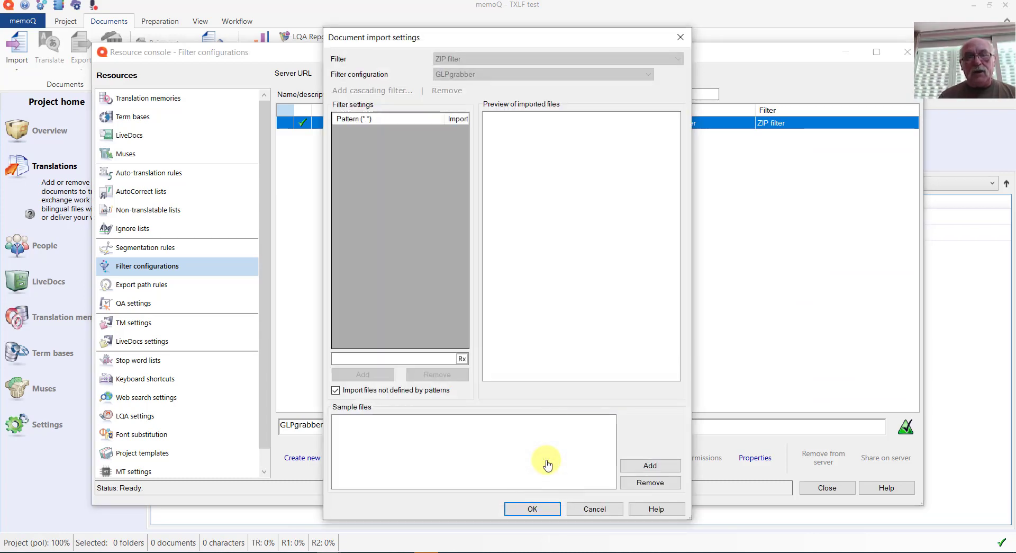
{"action": "left_click", "coordinate": [365, 359]}
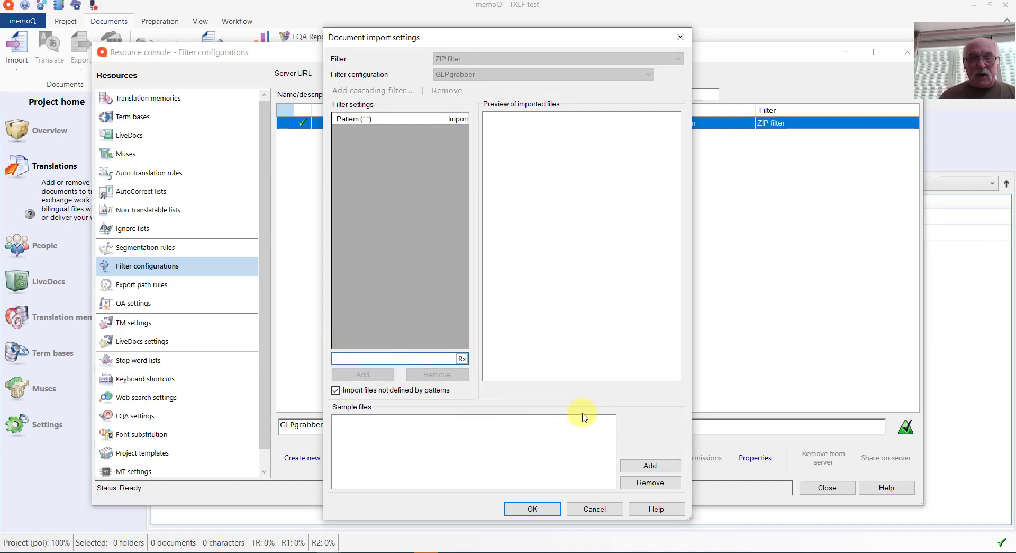
{"action": "type", "text": "*.t"}
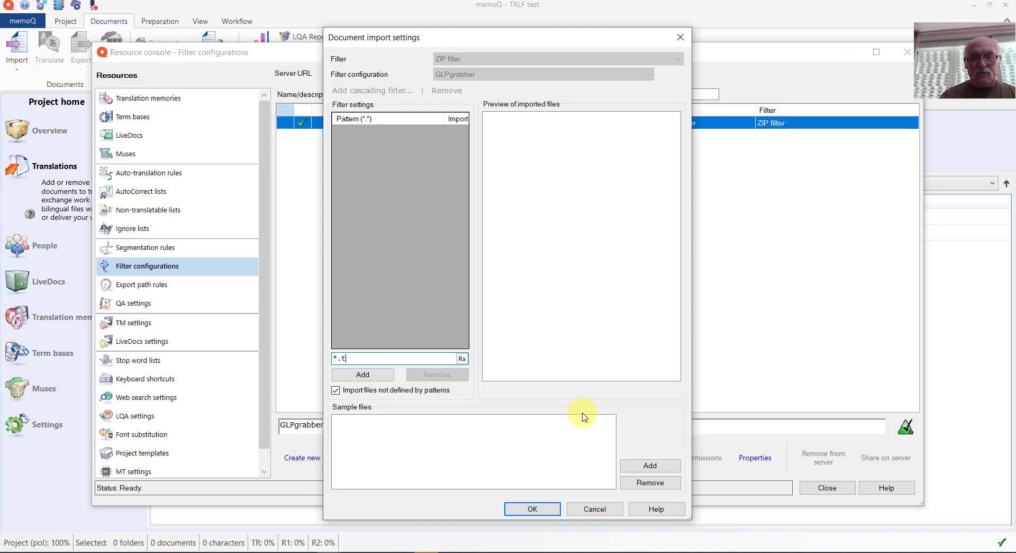
{"action": "type", "text": "xlf"}
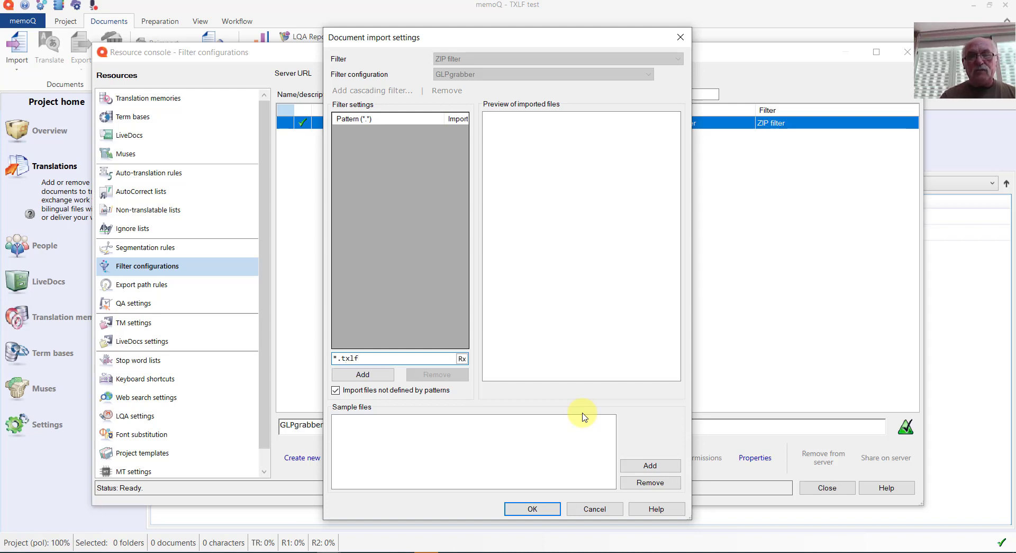
{"action": "left_click", "coordinate": [381, 377]}
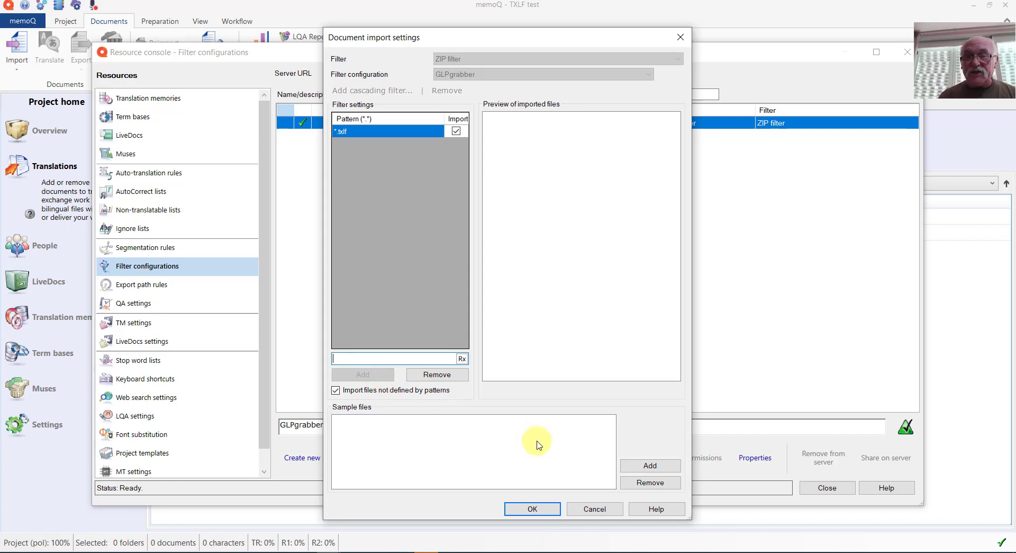
Load the .glp package as a sample file, showing all file types instead of only ZIP
{"action": "left_click", "coordinate": [649, 466]}
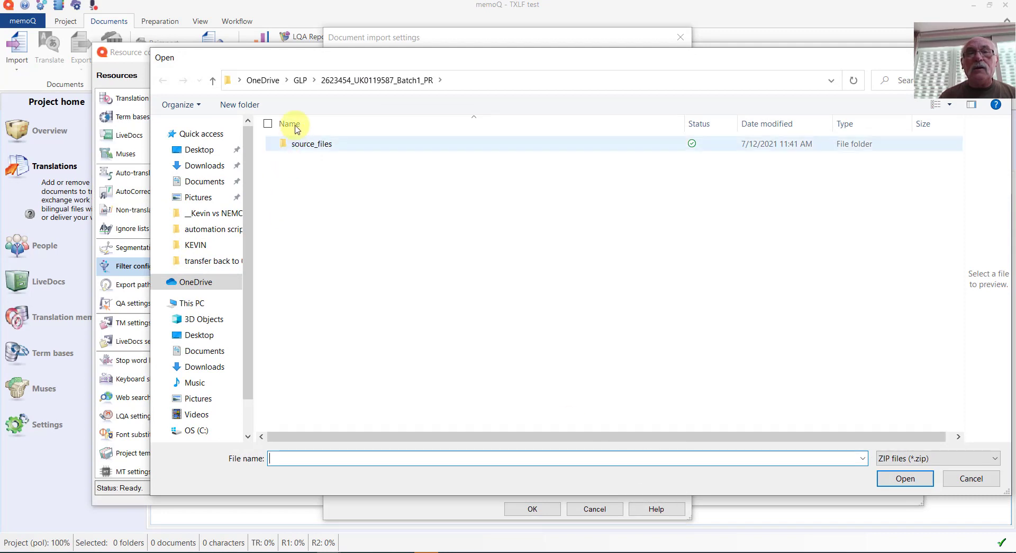
{"action": "left_click", "coordinate": [301, 80]}
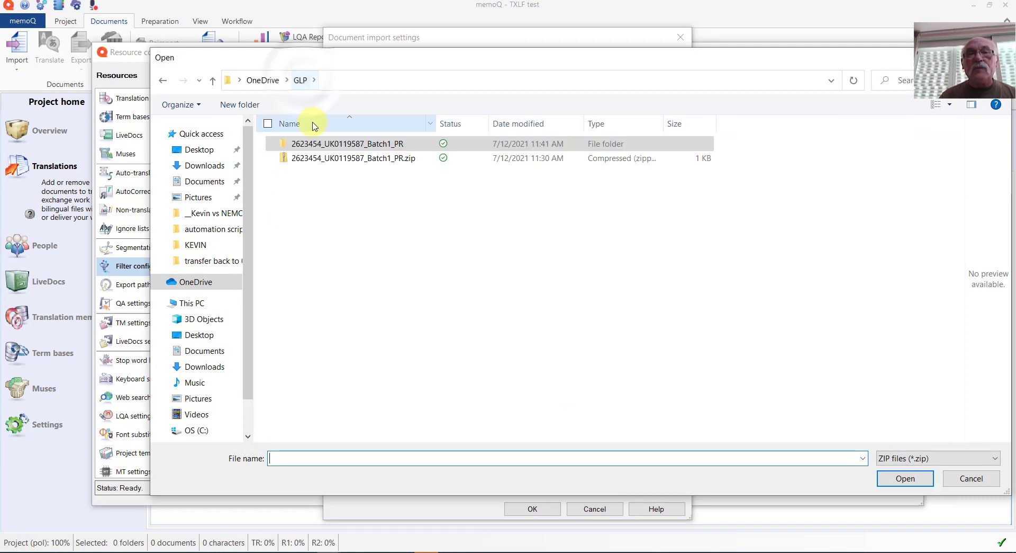
{"action": "left_click", "coordinate": [994, 459]}
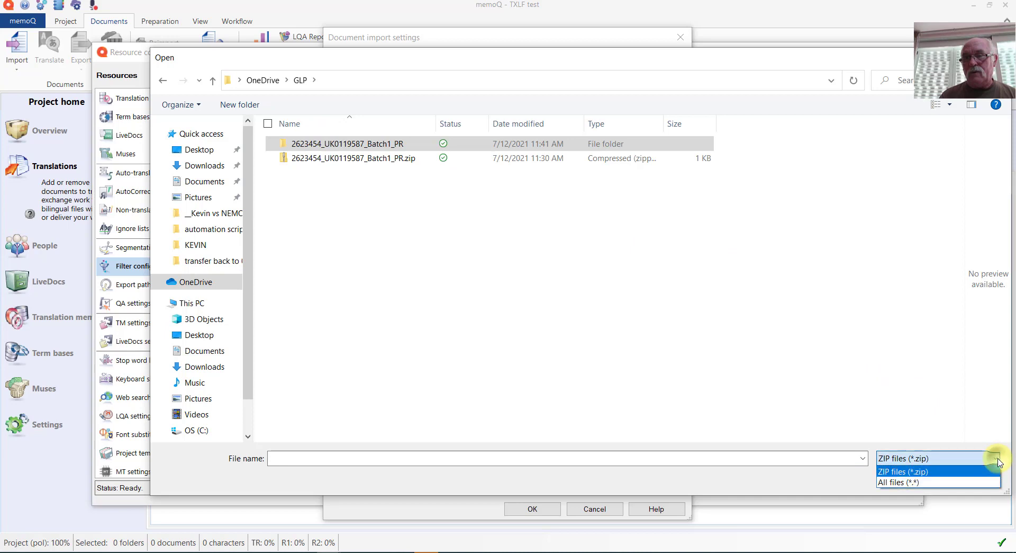
{"action": "left_click", "coordinate": [962, 483]}
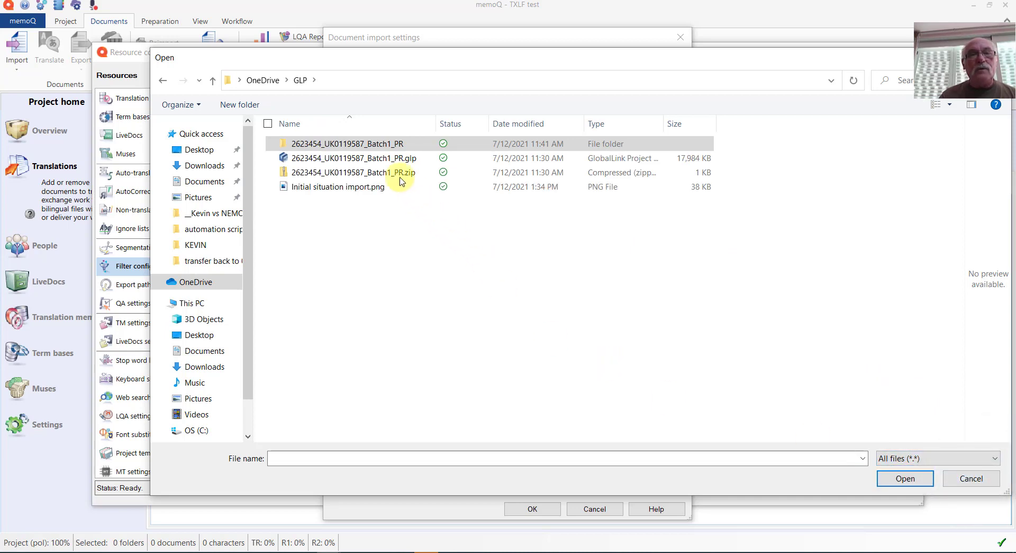
{"action": "left_click", "coordinate": [379, 159]}
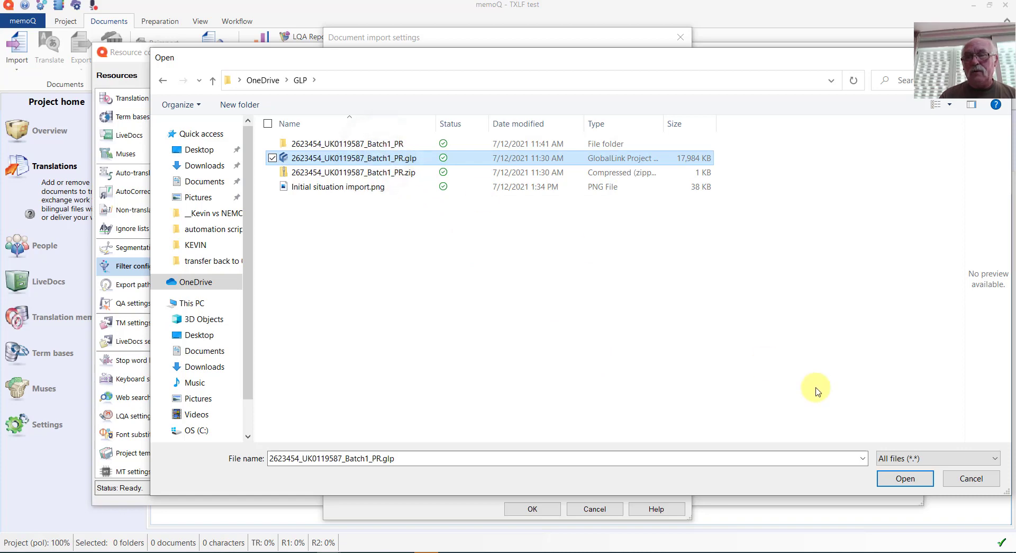
{"action": "left_click", "coordinate": [905, 479]}
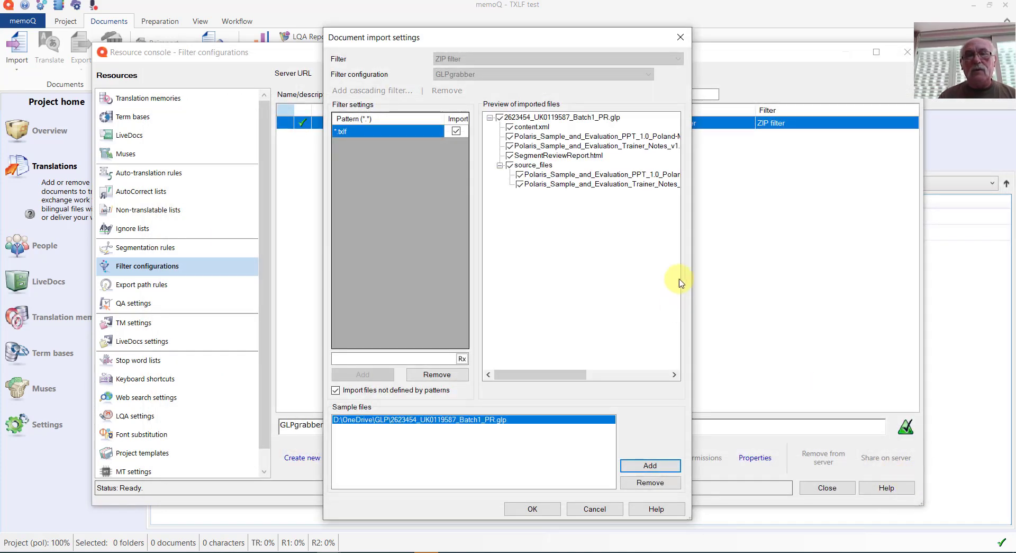
Import only pattern-matched files, check both TXLF files in the preview, and save the settings
{"action": "left_click_drag", "start_coordinate": [691, 277], "coordinate": [812, 273]}
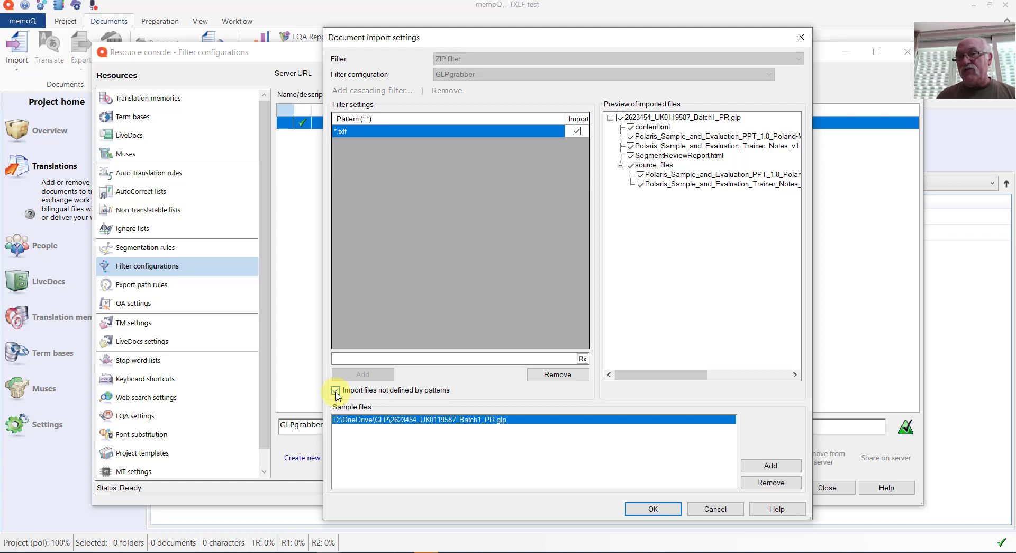
{"action": "left_click", "coordinate": [336, 390]}
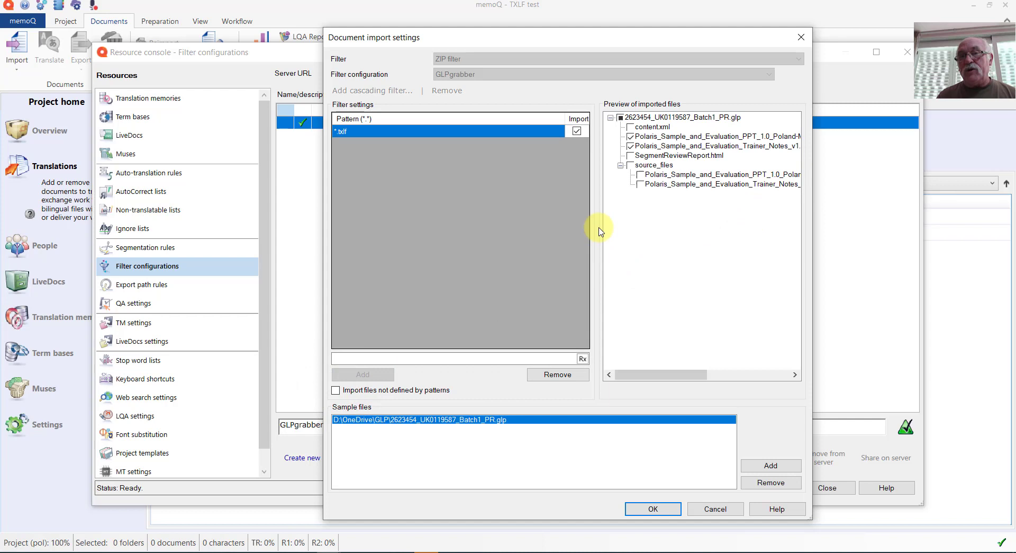
{"action": "left_click", "coordinate": [657, 138]}
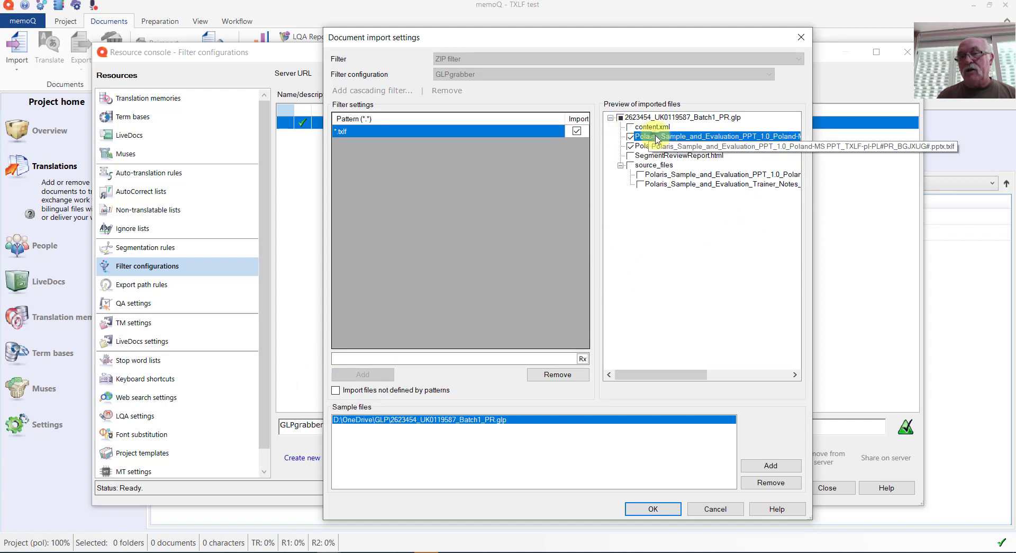
{"action": "left_click", "coordinate": [660, 148]}
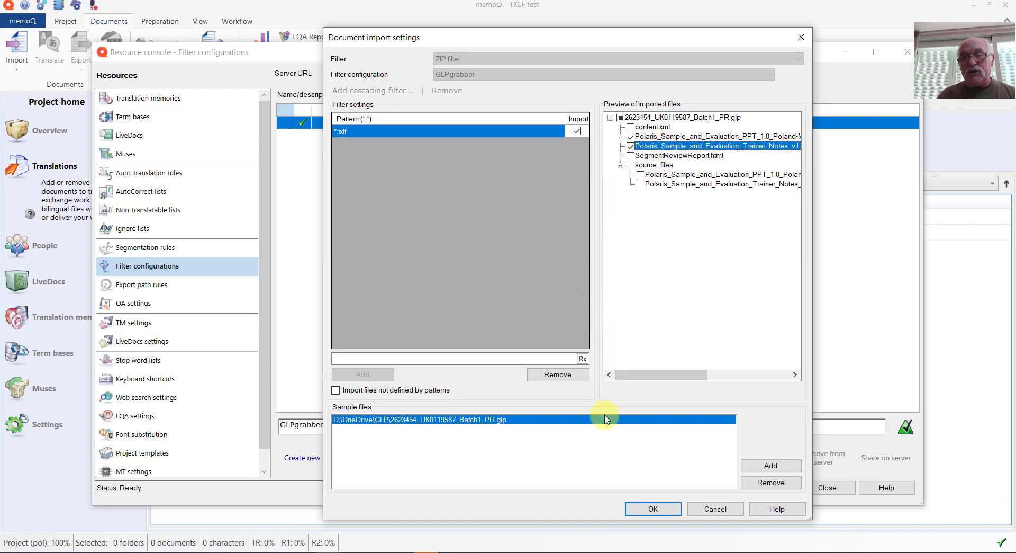
{"action": "left_click", "coordinate": [653, 509]}
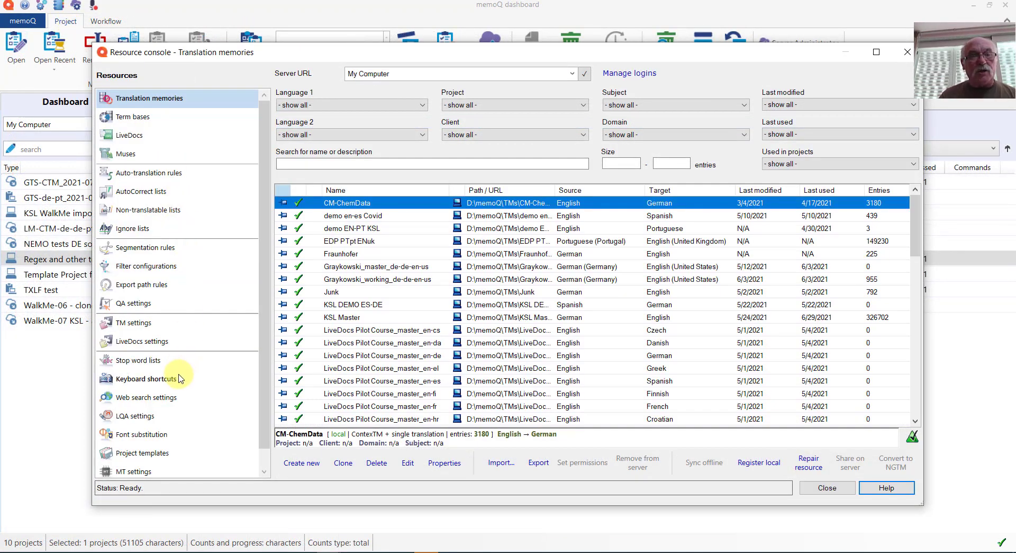
Open the TXLF importer template's language-independent resources settings for editing
{"action": "left_click", "coordinate": [139, 453]}
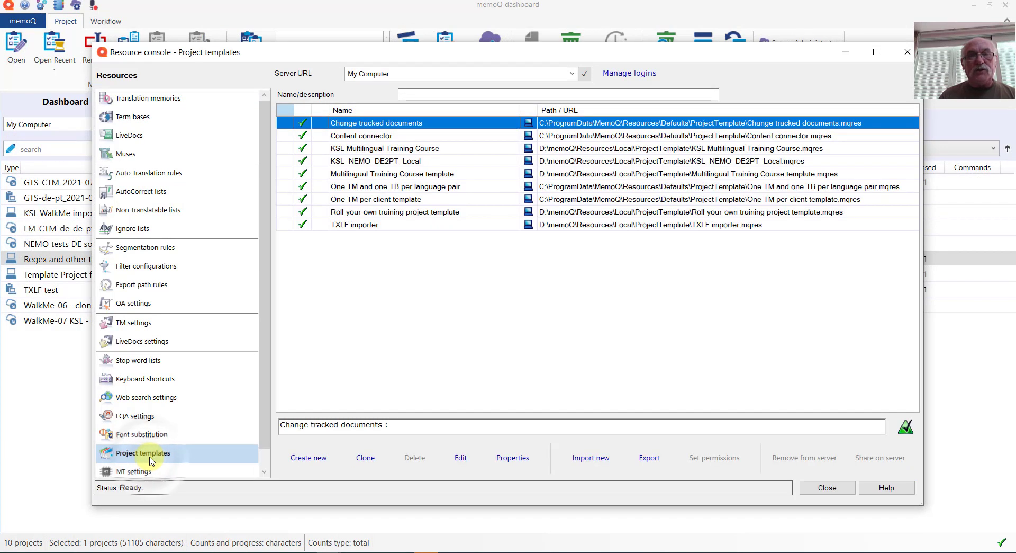
{"action": "left_click", "coordinate": [379, 227]}
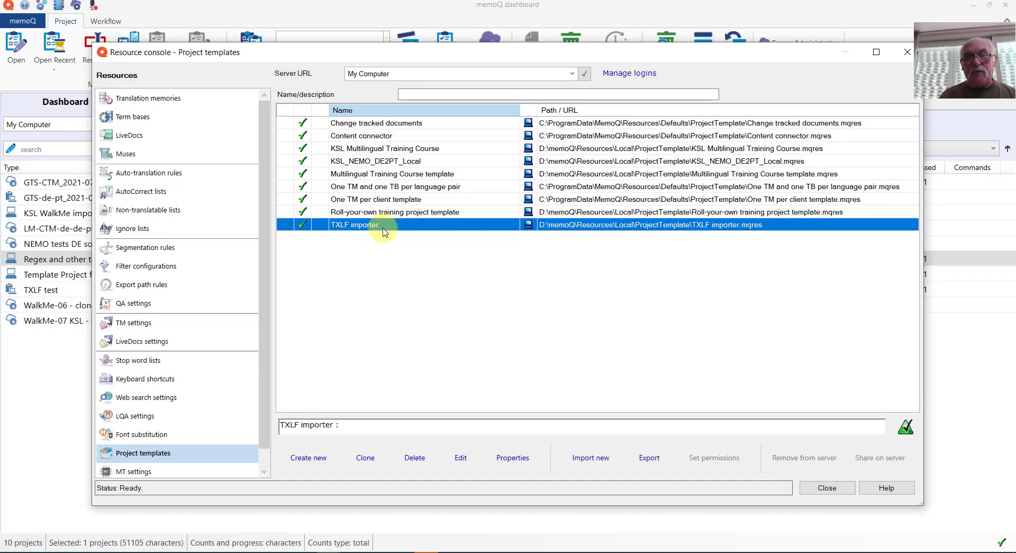
{"action": "left_click", "coordinate": [461, 458]}
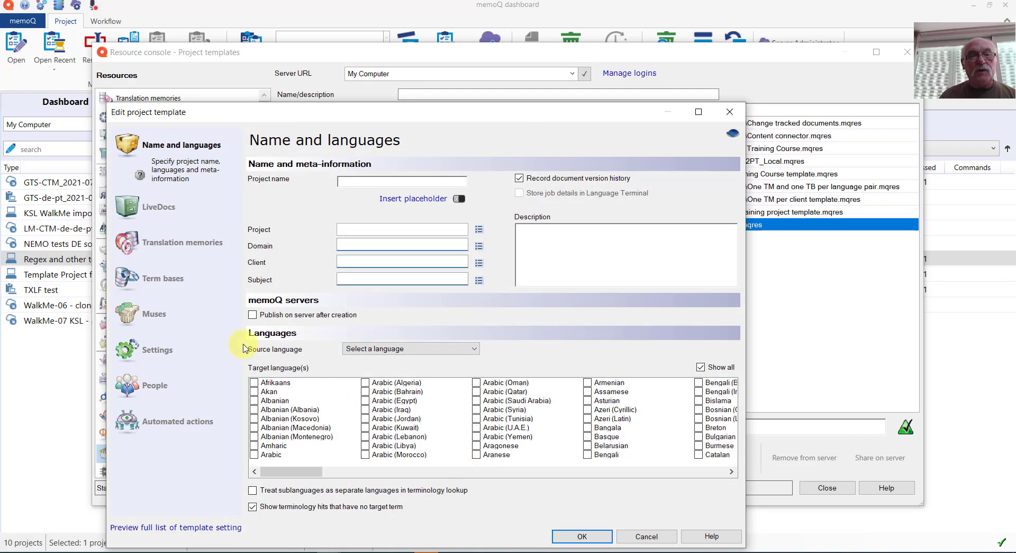
{"action": "left_click", "coordinate": [166, 353]}
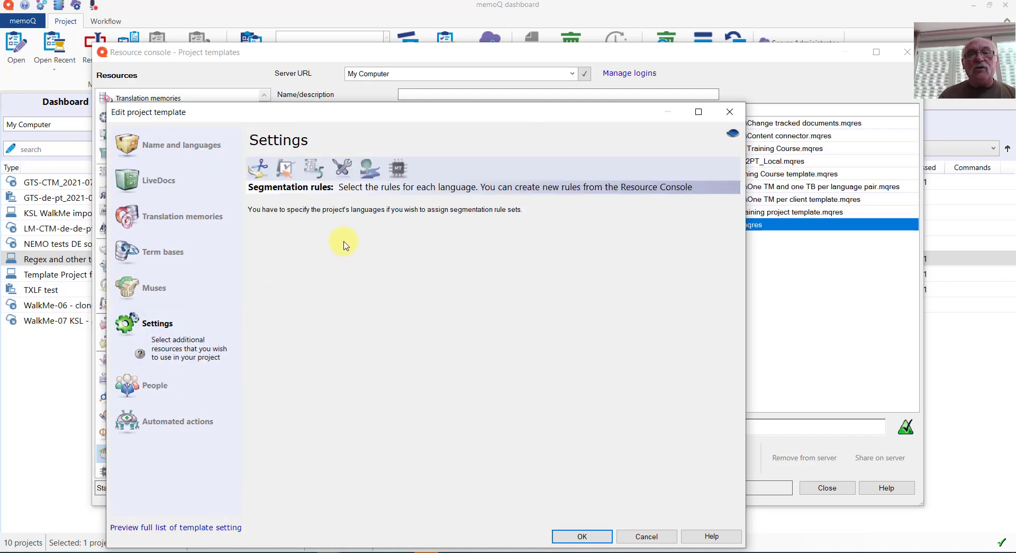
{"action": "left_click", "coordinate": [341, 168]}
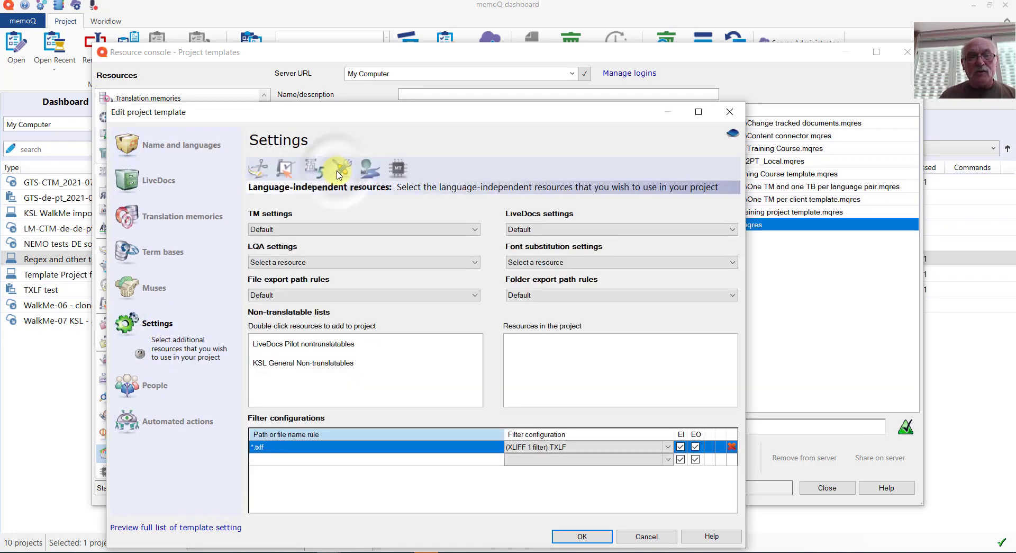
Add a *.glp rule using the (ZIP filter) GLPgrabber configuration and save the template
{"action": "left_click", "coordinate": [411, 460]}
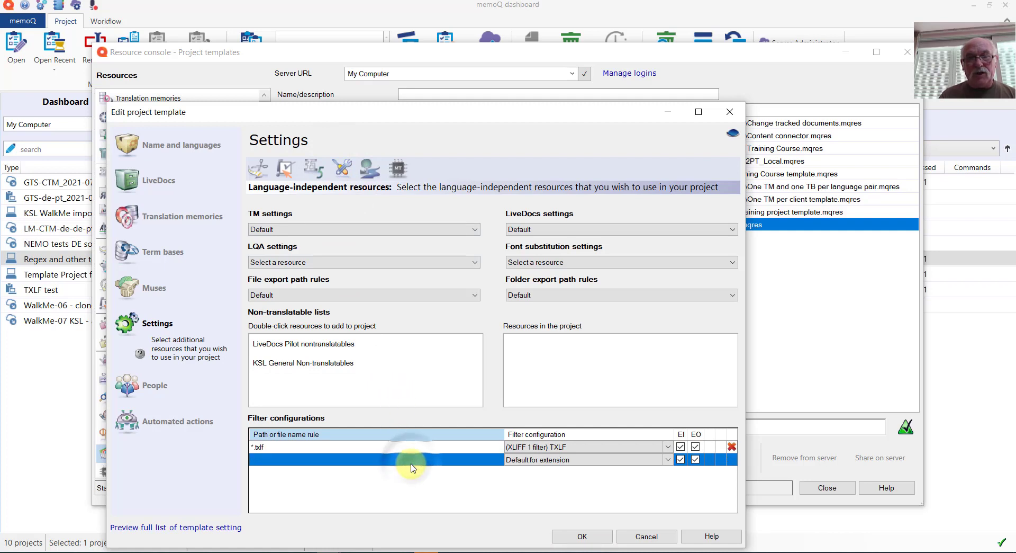
{"action": "type", "text": "*"}
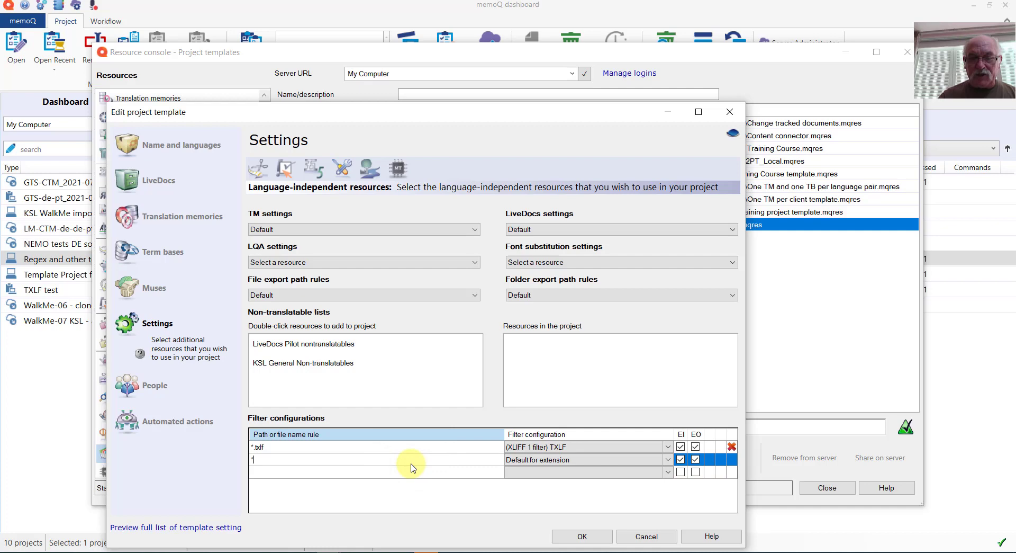
{"action": "type", "text": ".glp"}
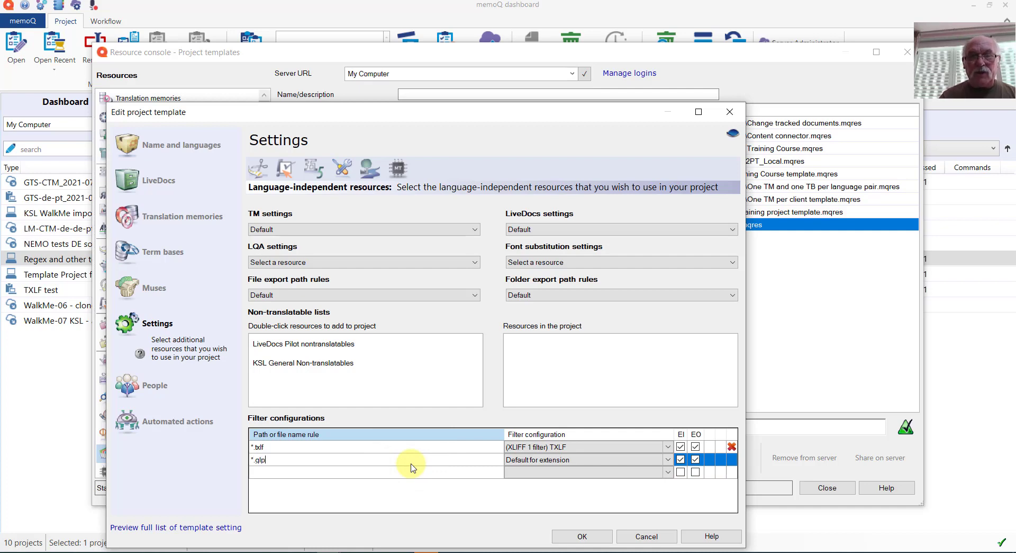
{"action": "left_click", "coordinate": [669, 460]}
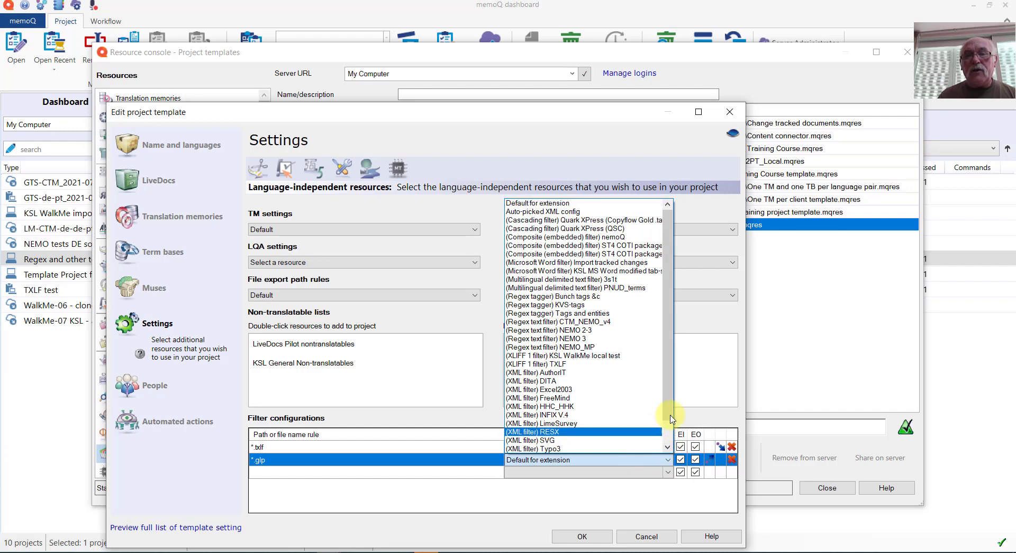
{"action": "left_click_drag", "start_coordinate": [672, 412], "coordinate": [676, 428]}
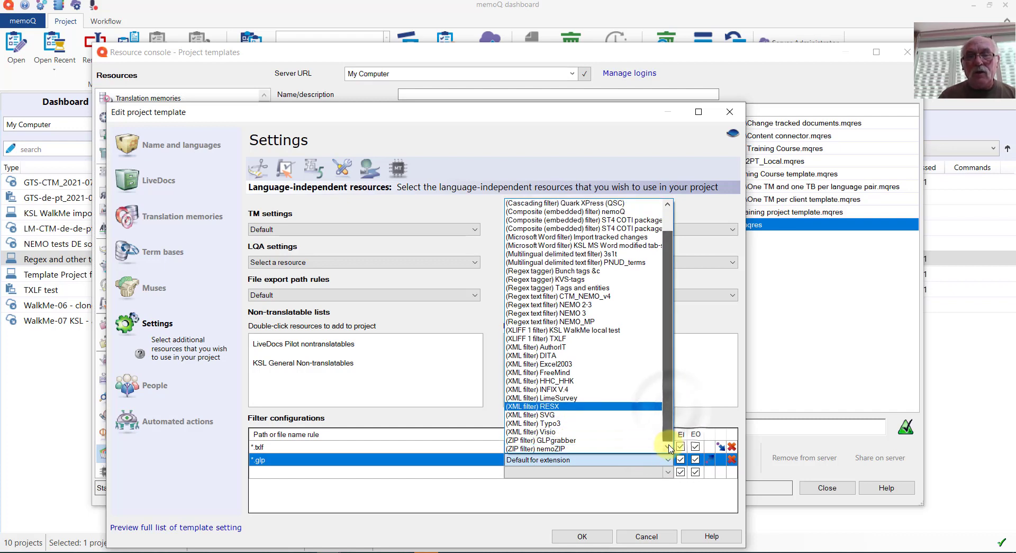
{"action": "left_click", "coordinate": [612, 441]}
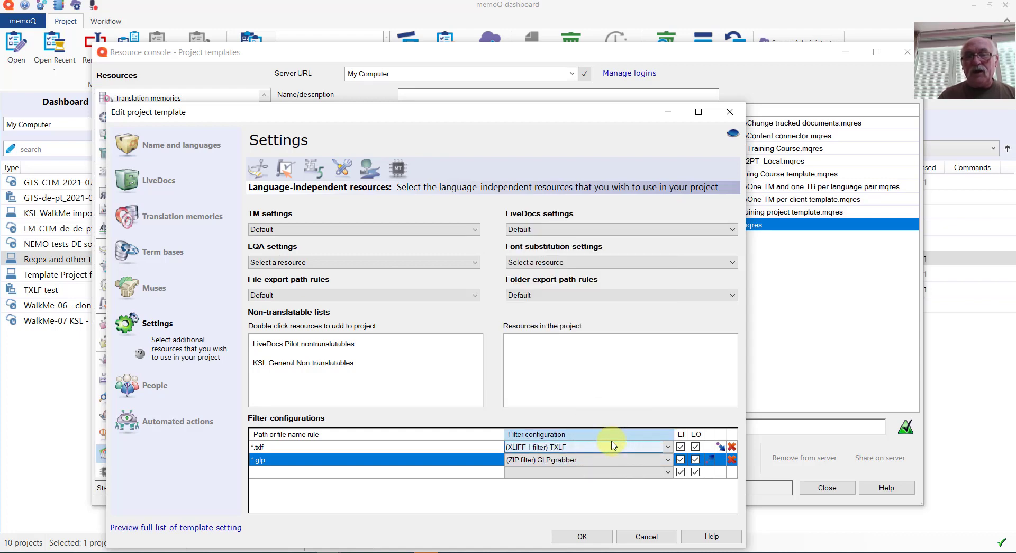
{"action": "left_click", "coordinate": [582, 536]}
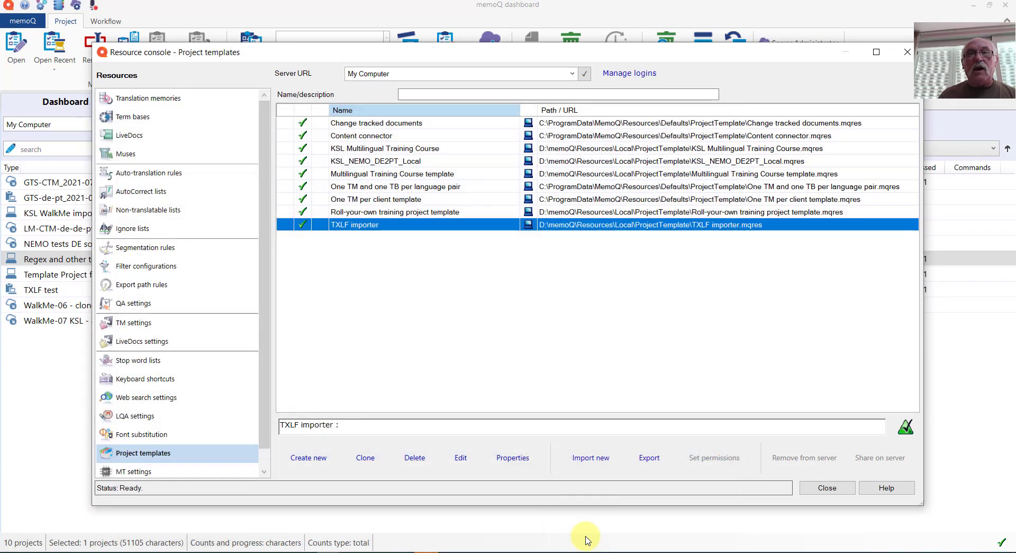
Close the Resource console and create 'Second TXLF test' via New Project From Template
{"action": "left_click", "coordinate": [908, 55]}
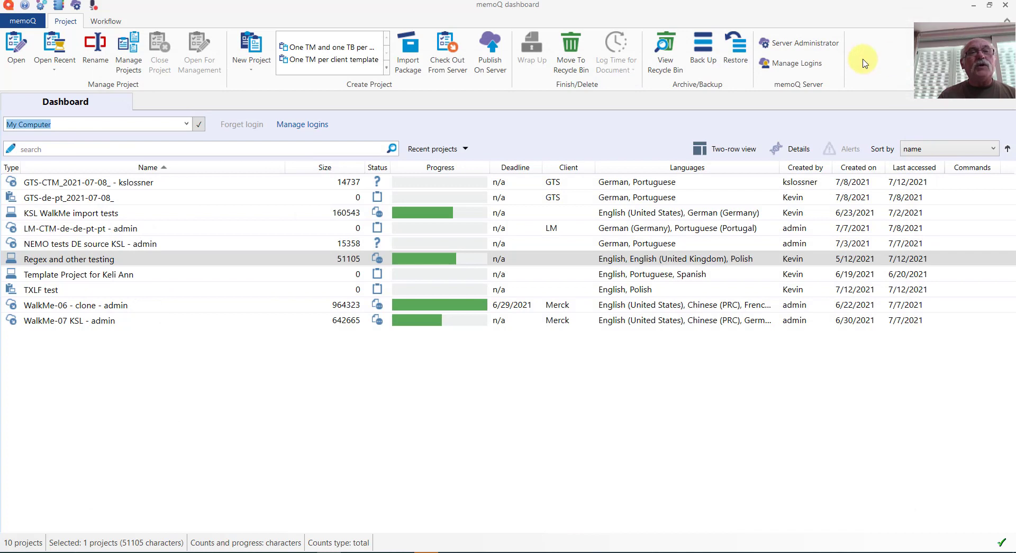
{"action": "left_click", "coordinate": [252, 72]}
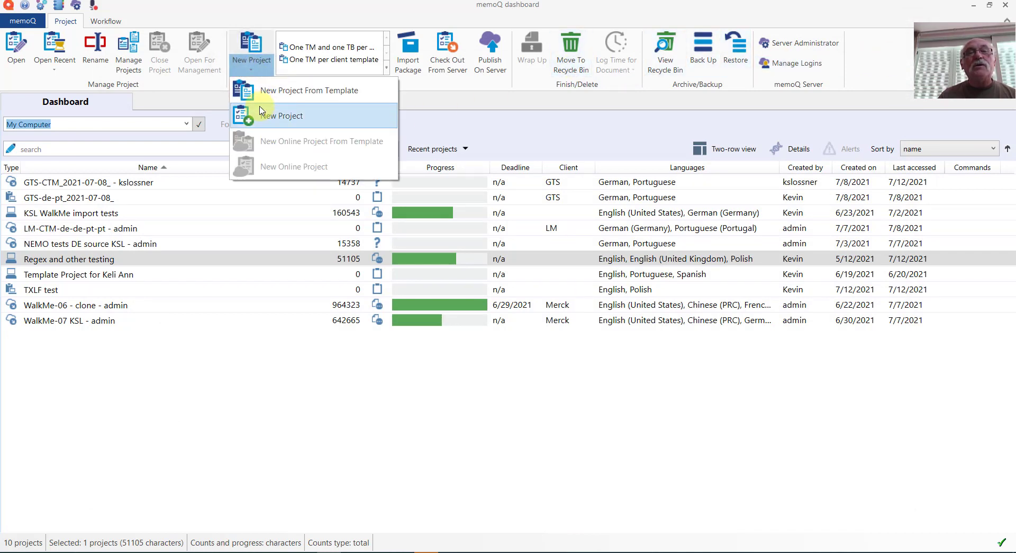
{"action": "left_click", "coordinate": [263, 103]}
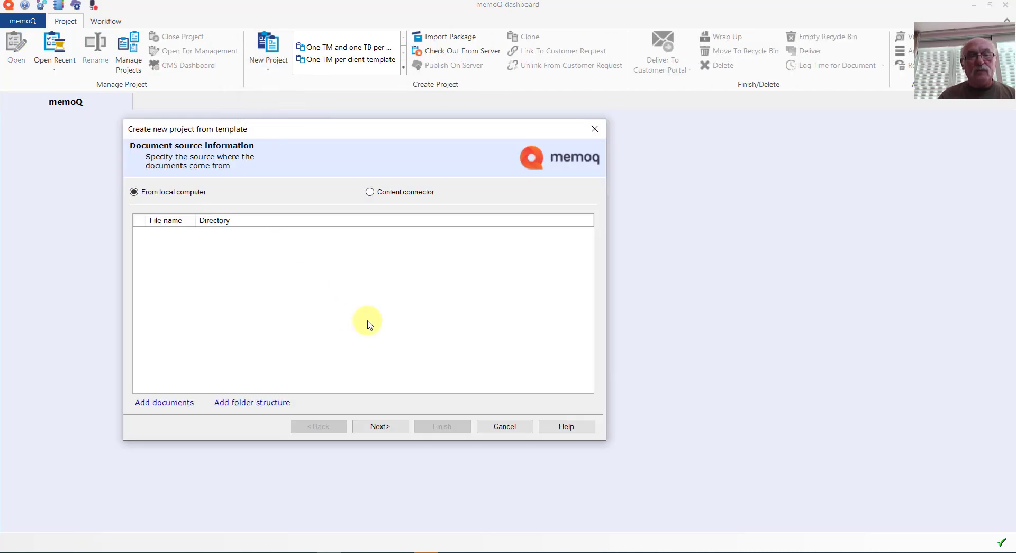
{"action": "left_click", "coordinate": [397, 427]}
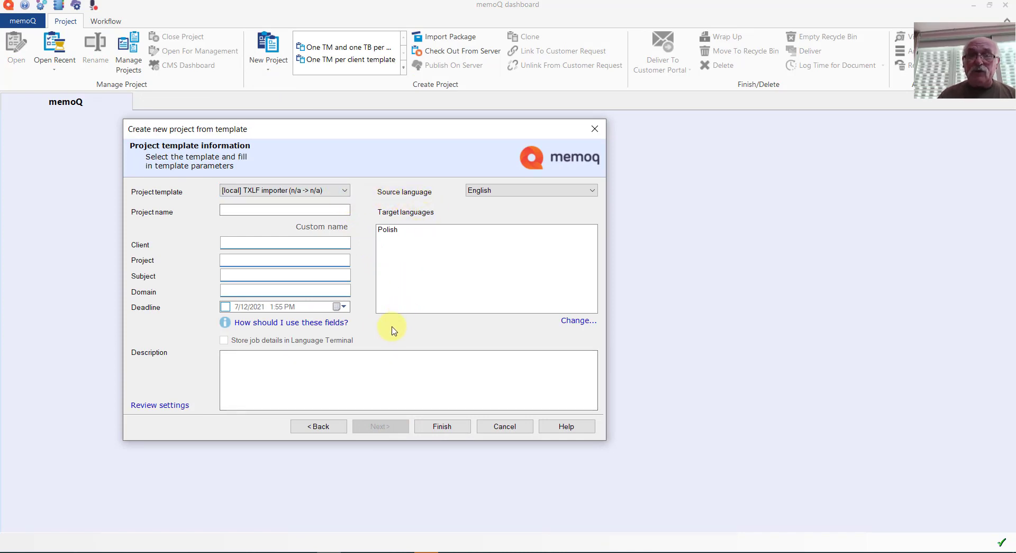
{"action": "left_click", "coordinate": [454, 431]}
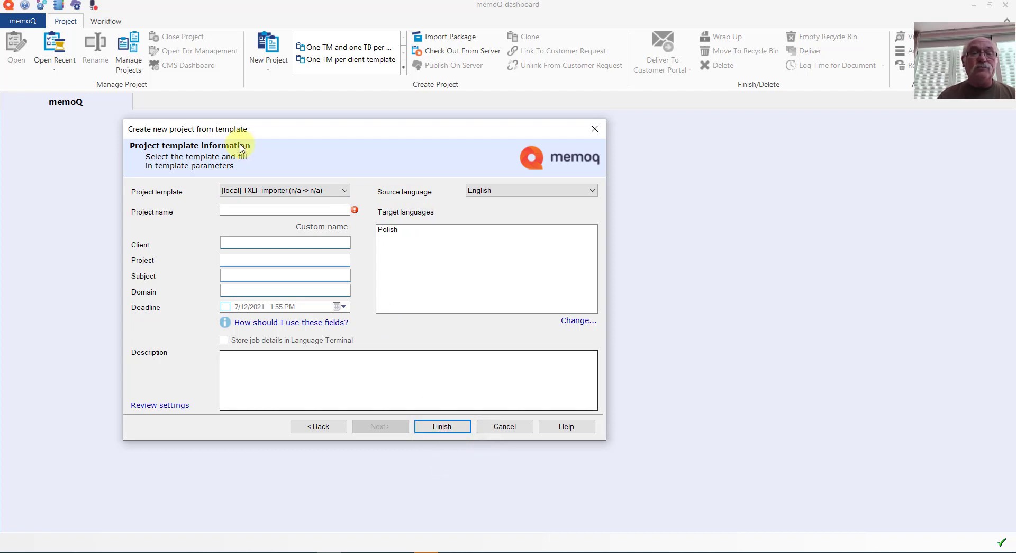
{"action": "left_click", "coordinate": [269, 209]}
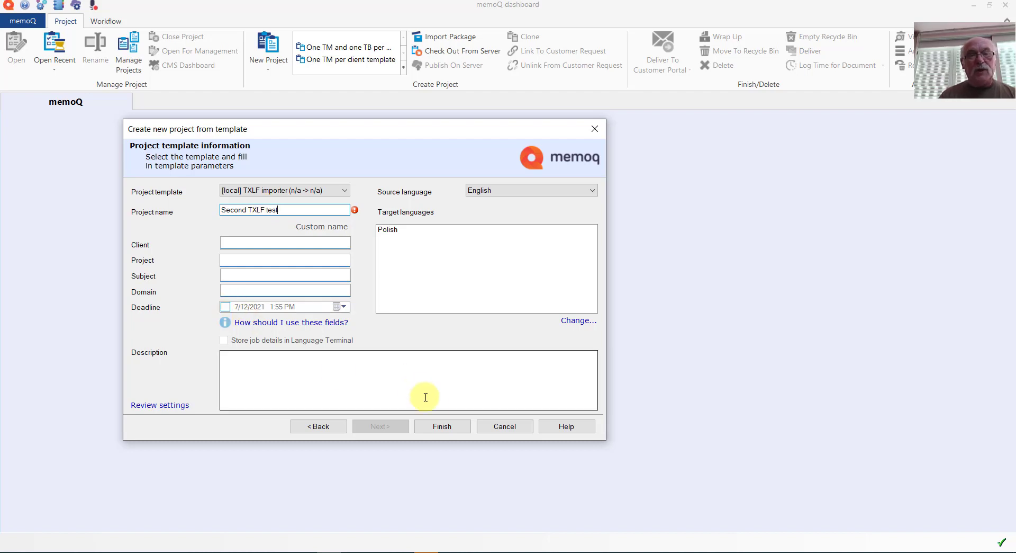
{"action": "left_click", "coordinate": [438, 427]}
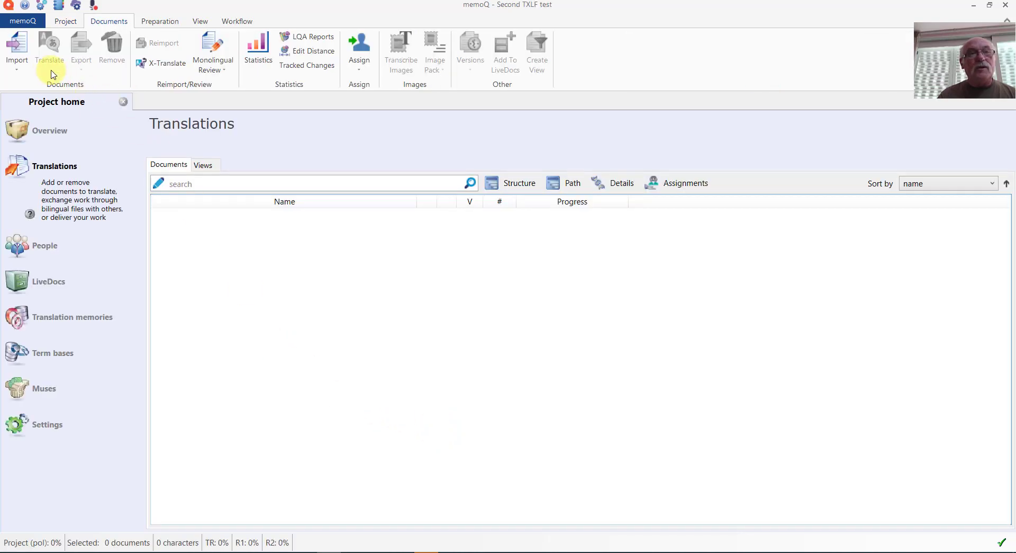
In the Import With Options file chooser, browse to the GLP folder showing All files (*.*)
{"action": "left_click", "coordinate": [18, 75]}
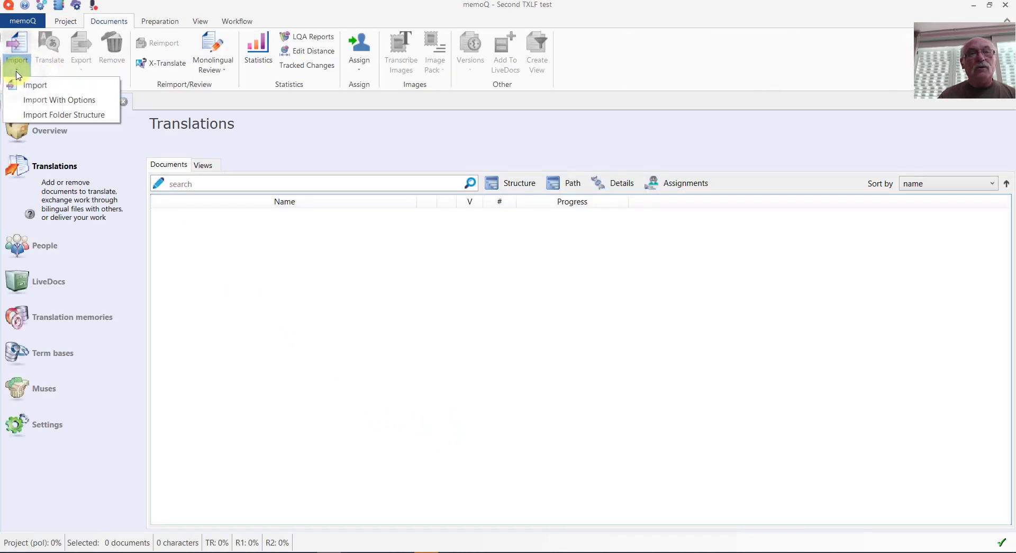
{"action": "left_click", "coordinate": [83, 101]}
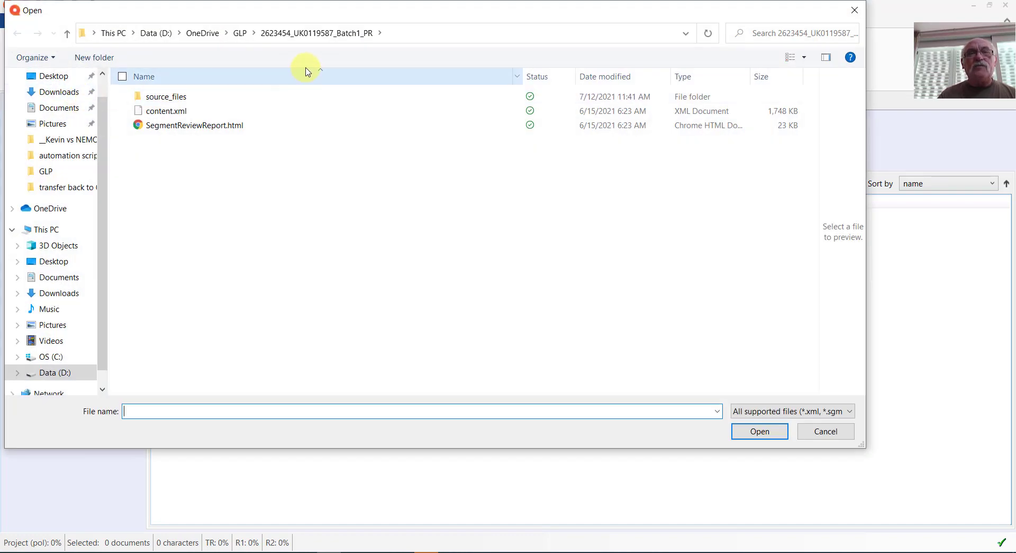
{"action": "left_click", "coordinate": [241, 33]}
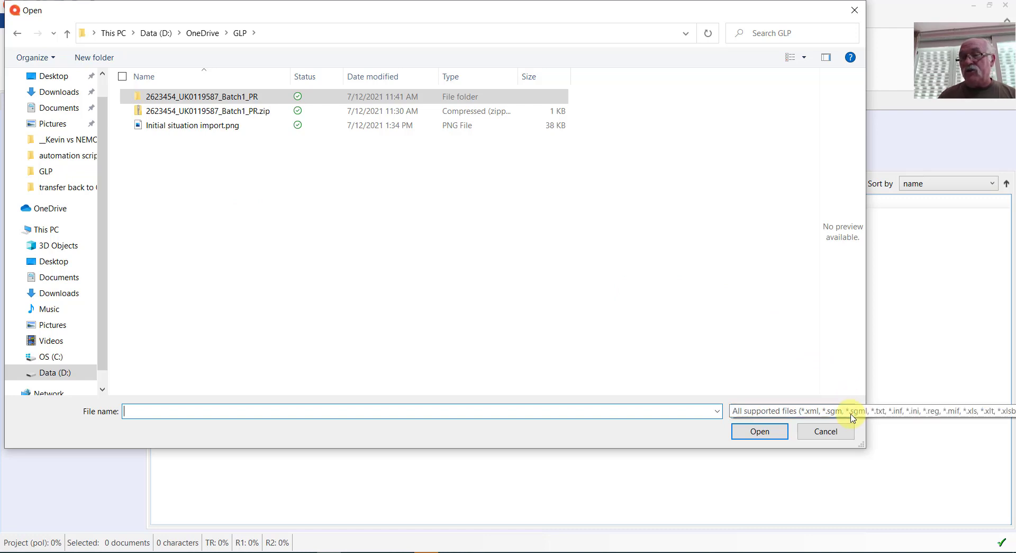
{"action": "left_click", "coordinate": [852, 417]}
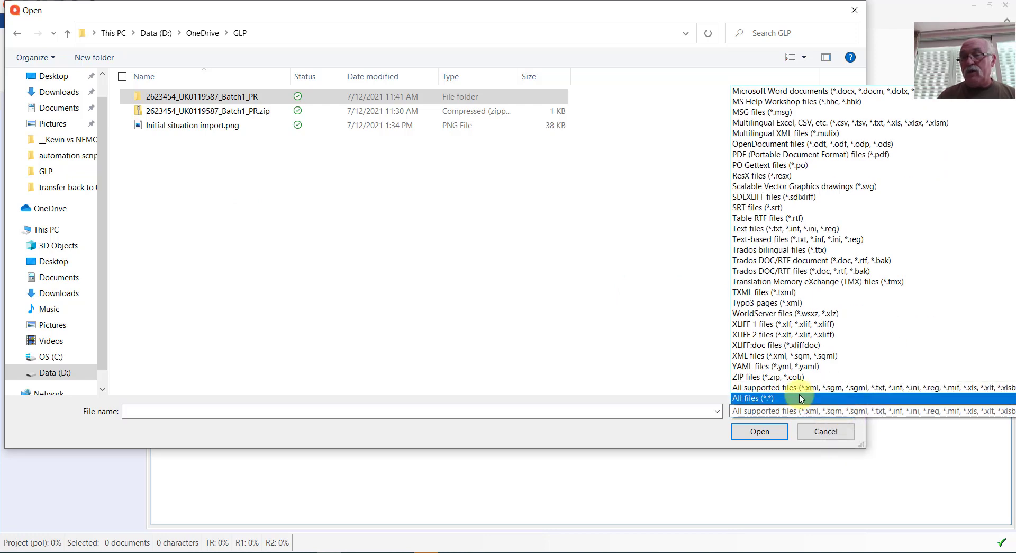
{"action": "left_click", "coordinate": [800, 398]}
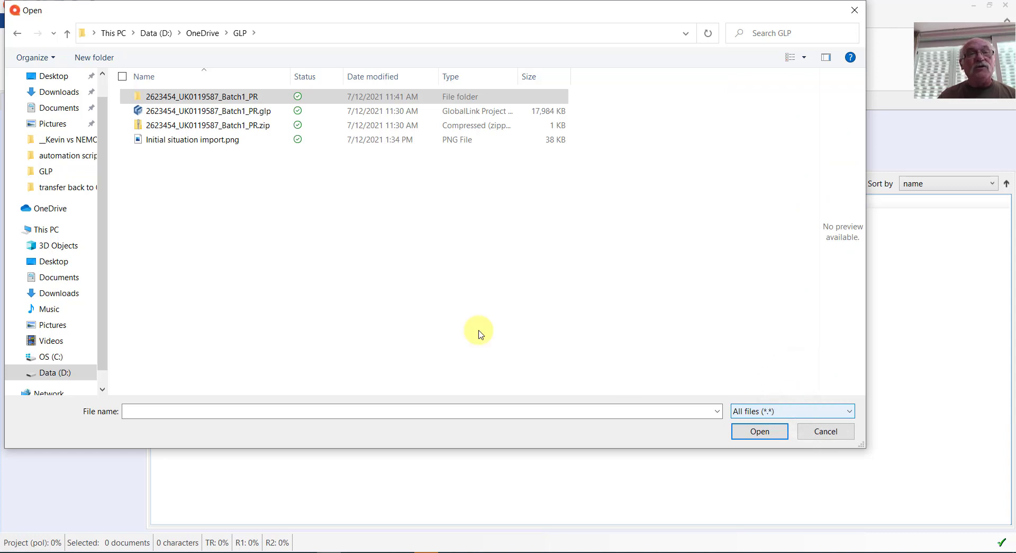
{"action": "left_click", "coordinate": [209, 115]}
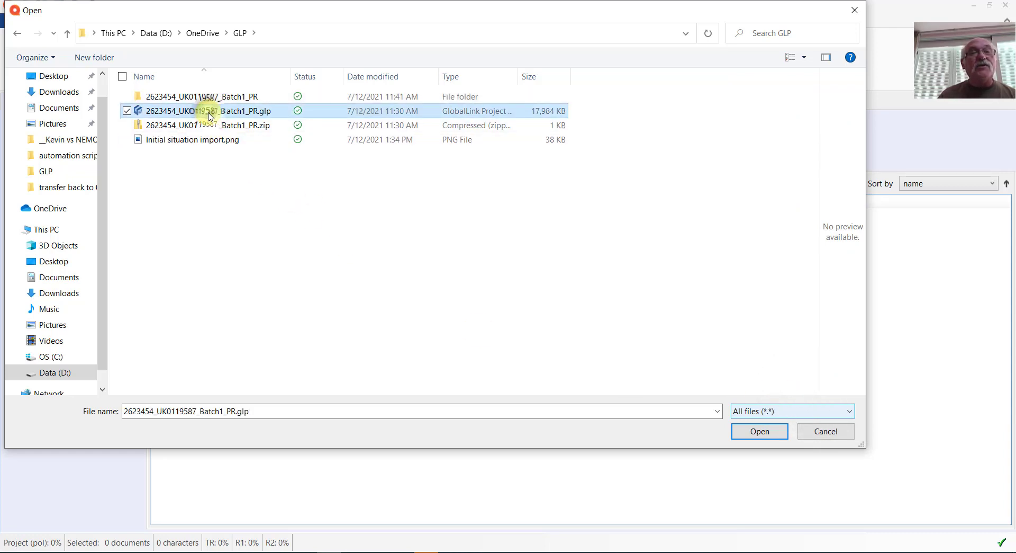
Create a new folder 'Test in' inside GLP and move the .glp package into it
{"action": "right_click", "coordinate": [170, 210]}
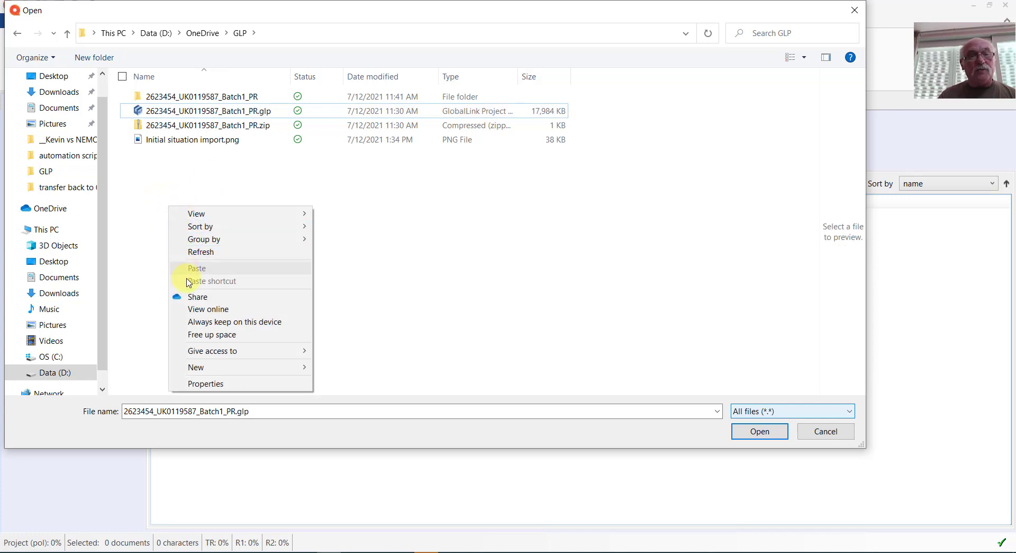
{"action": "mouse_move", "coordinate": [211, 375]}
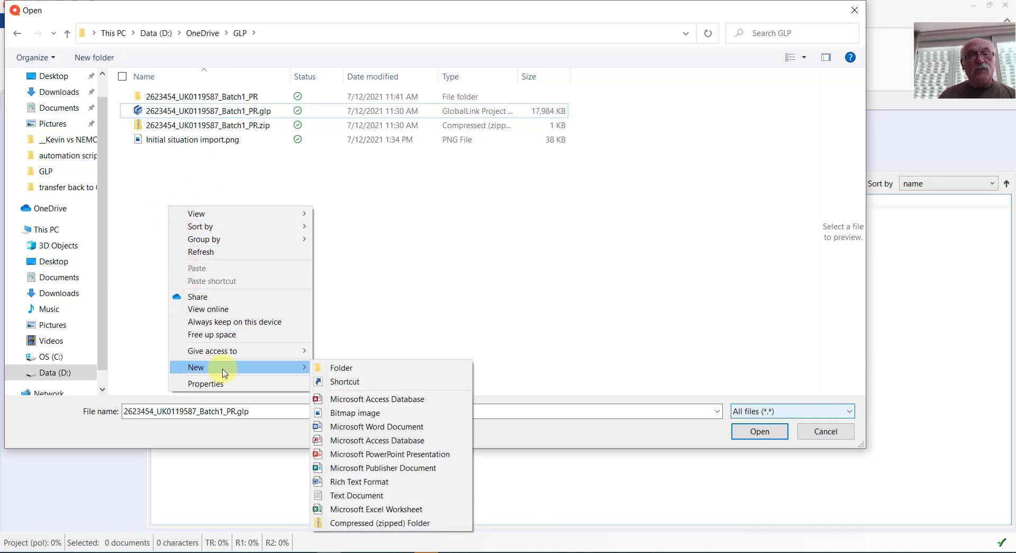
{"action": "left_click", "coordinate": [342, 369]}
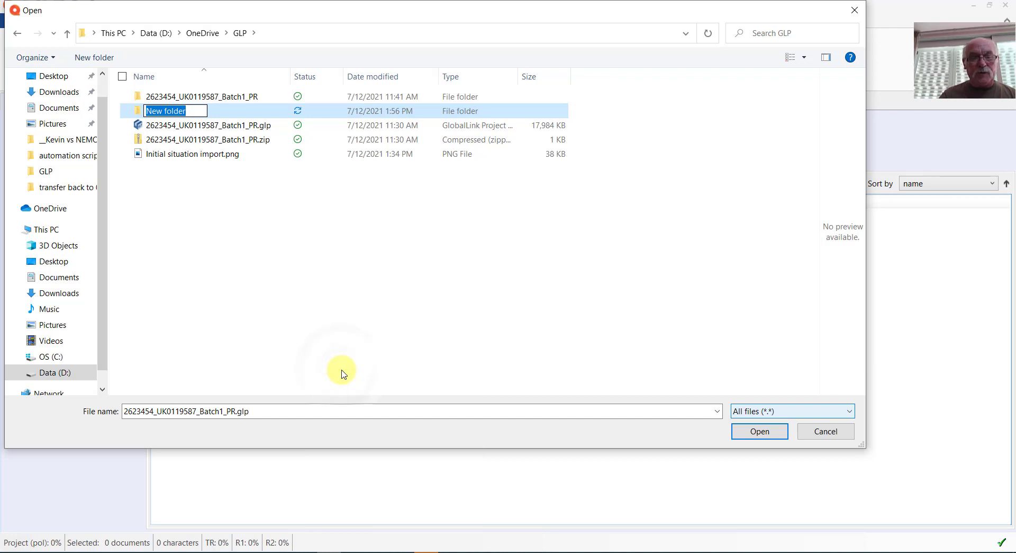
{"action": "type", "text": "T4es"}
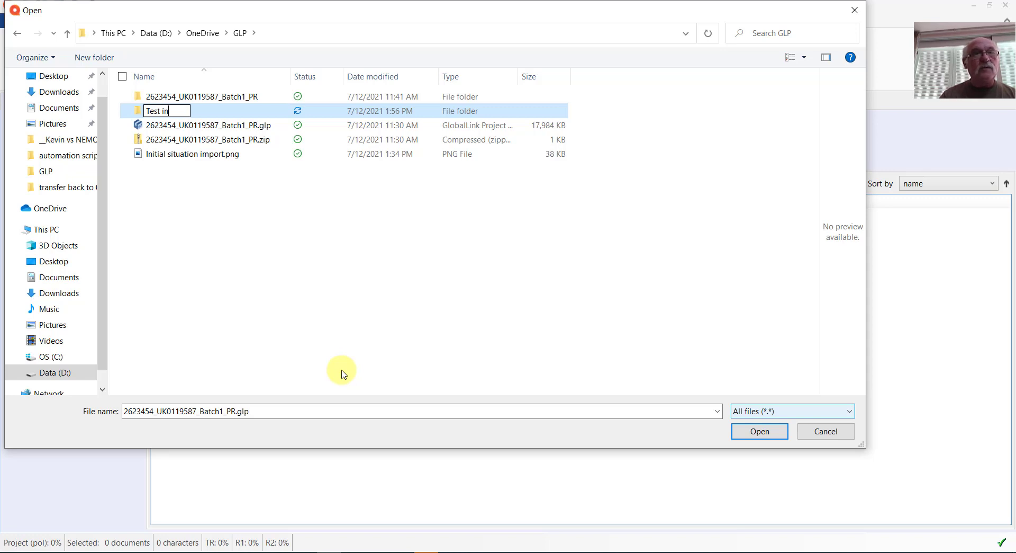
{"action": "type", "text": "t in"}
{"action": "key", "text": "Return"}
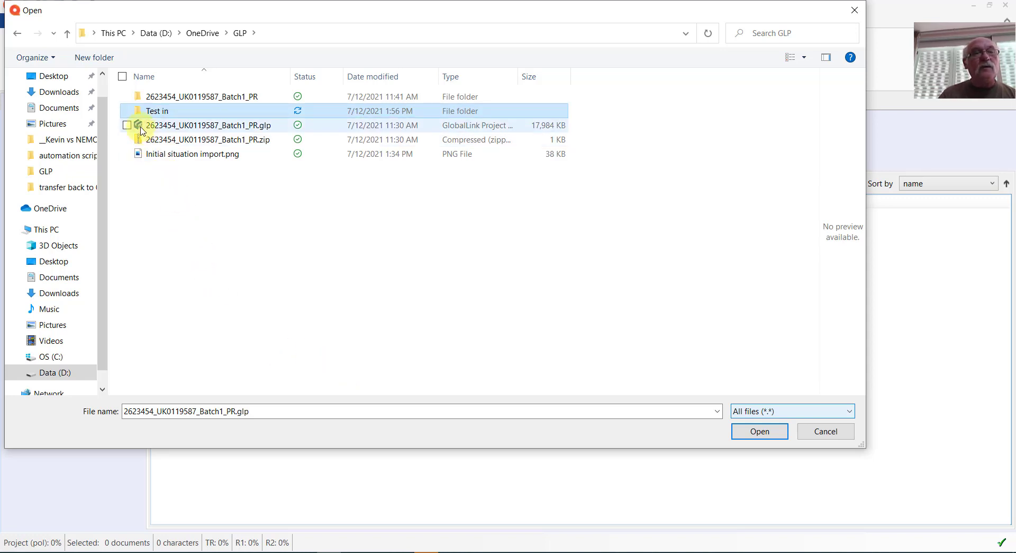
{"action": "left_click_drag", "start_coordinate": [142, 130], "coordinate": [143, 112]}
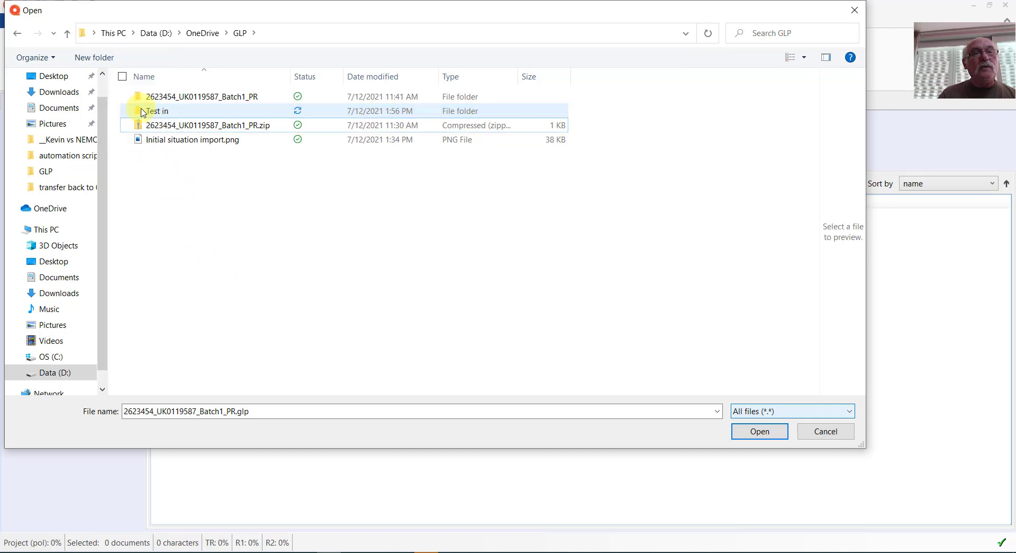
{"action": "mouse_move", "coordinate": [143, 112]}
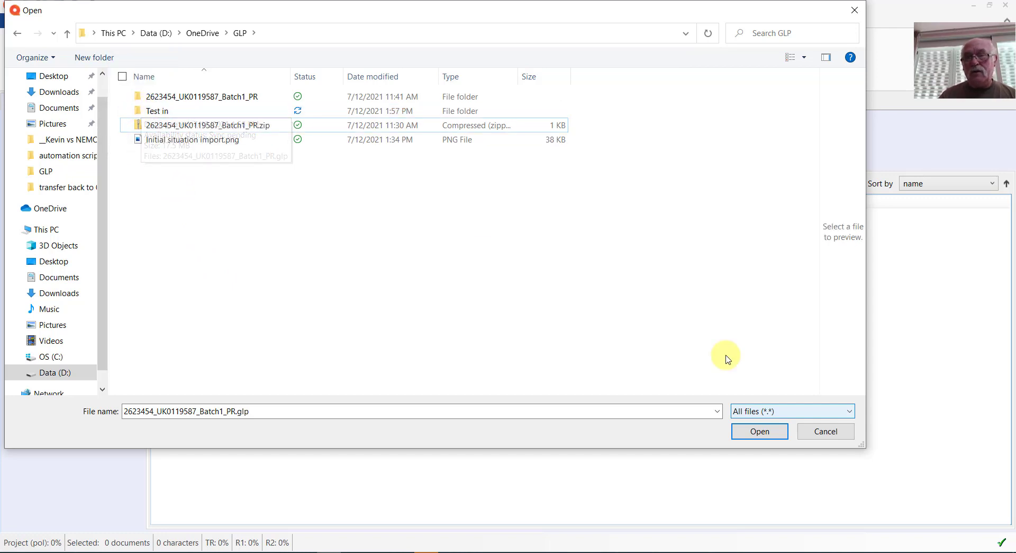
Import GLP\Test in as a folder structure, accepting the GLPgrabber document import options
{"action": "left_click", "coordinate": [825, 431]}
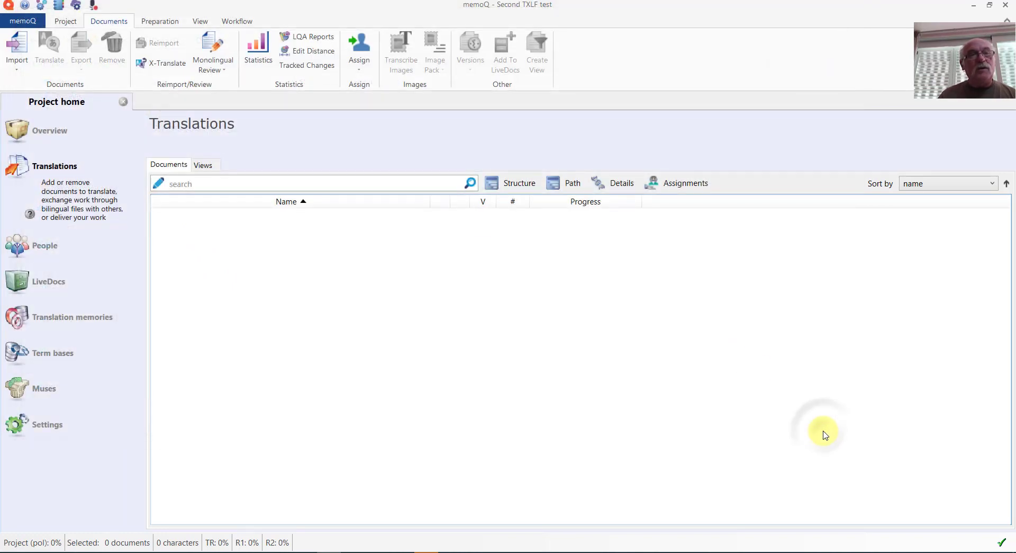
{"action": "left_click", "coordinate": [19, 67]}
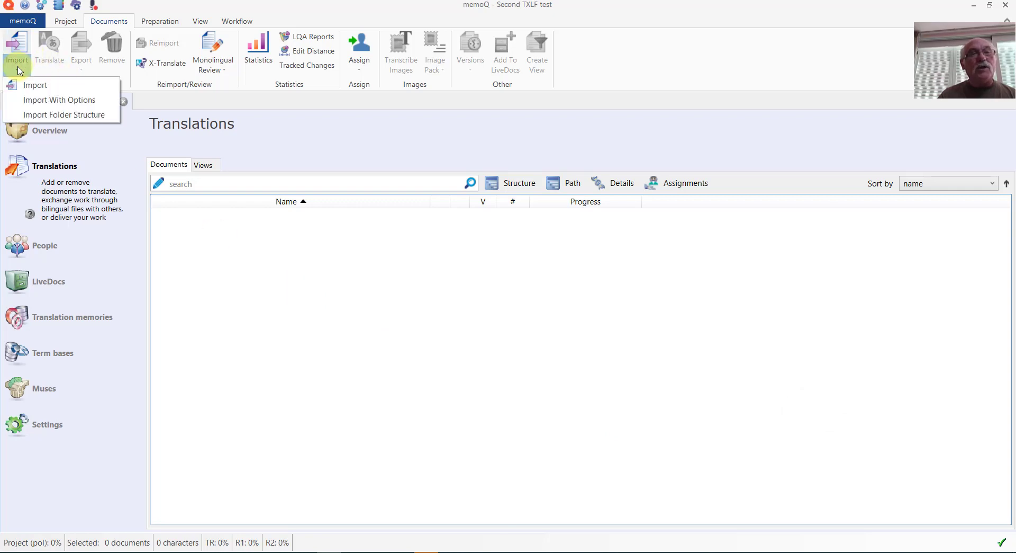
{"action": "left_click", "coordinate": [69, 115]}
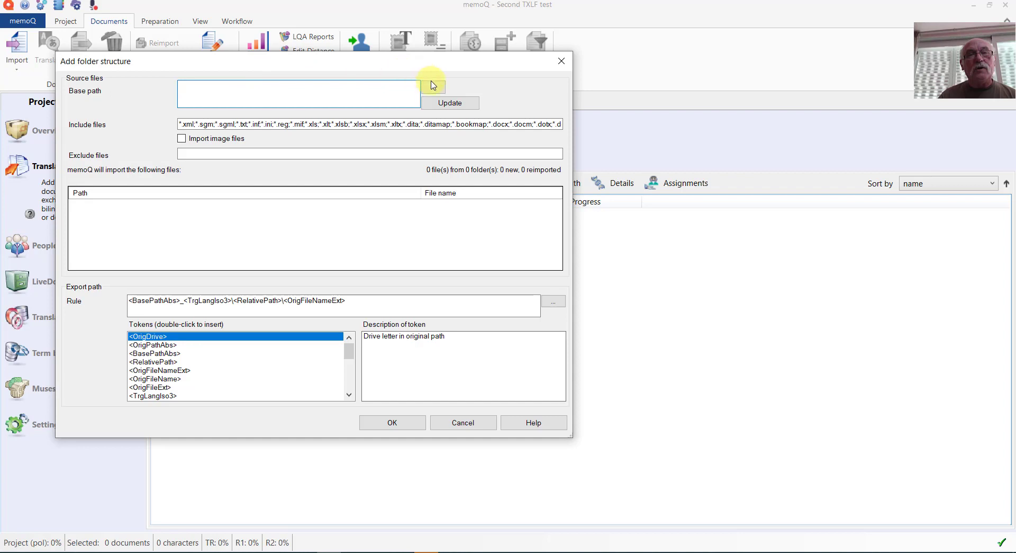
{"action": "left_click", "coordinate": [434, 88]}
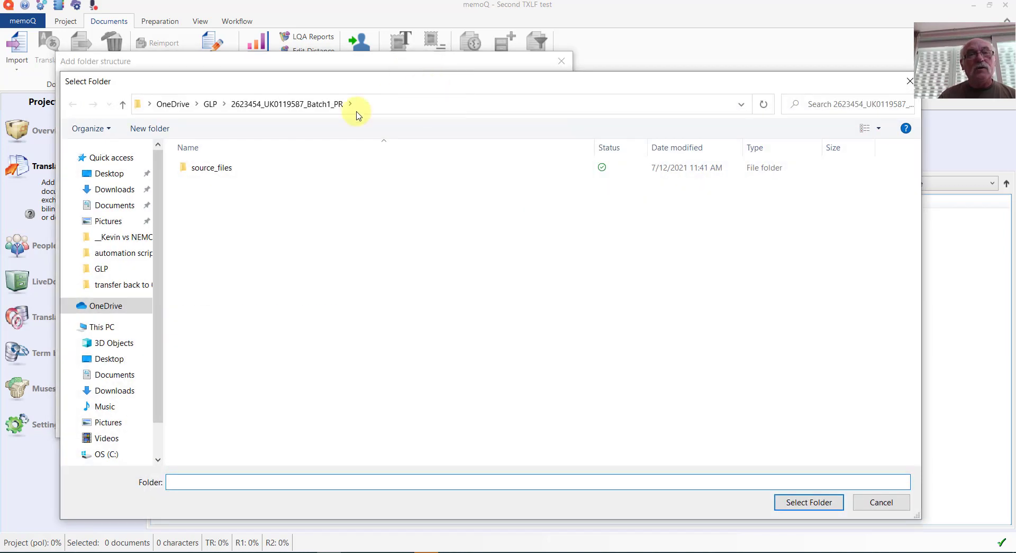
{"action": "left_click", "coordinate": [211, 104]}
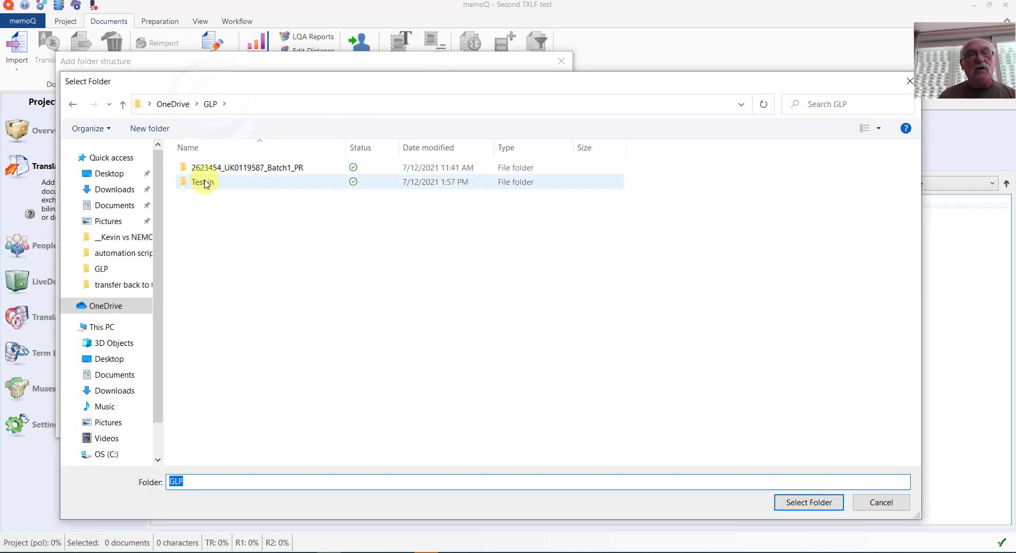
{"action": "left_click", "coordinate": [205, 182]}
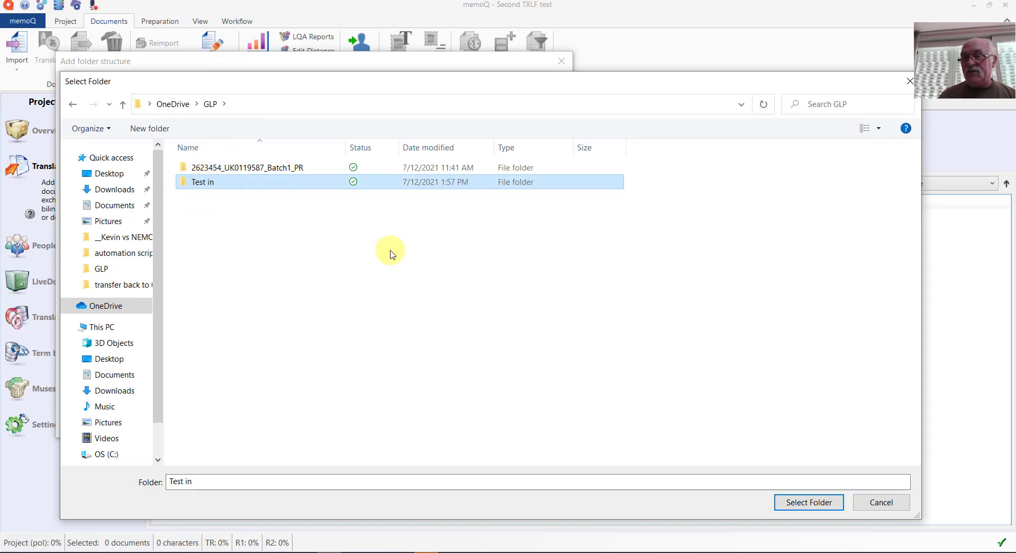
{"action": "left_click", "coordinate": [808, 501]}
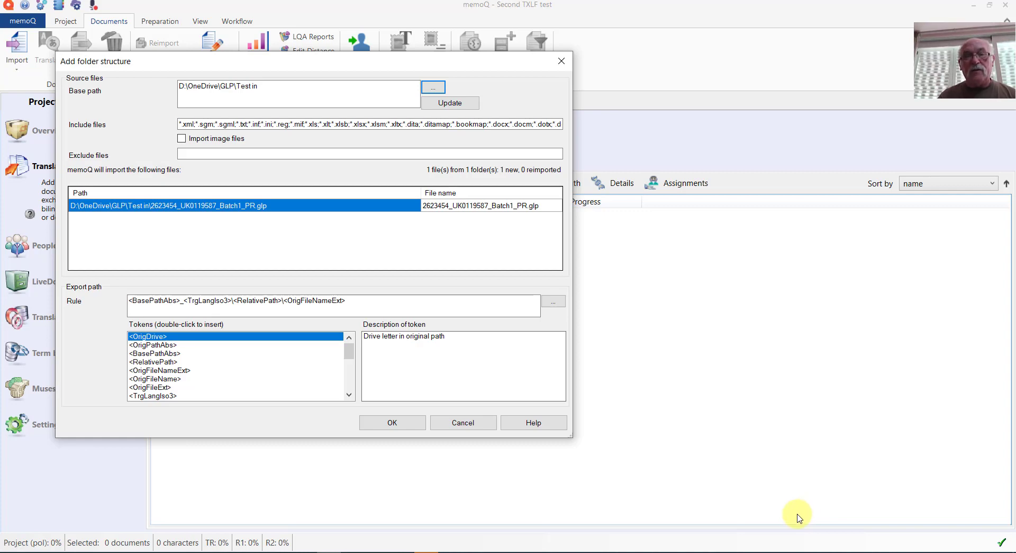
{"action": "left_click", "coordinate": [403, 424]}
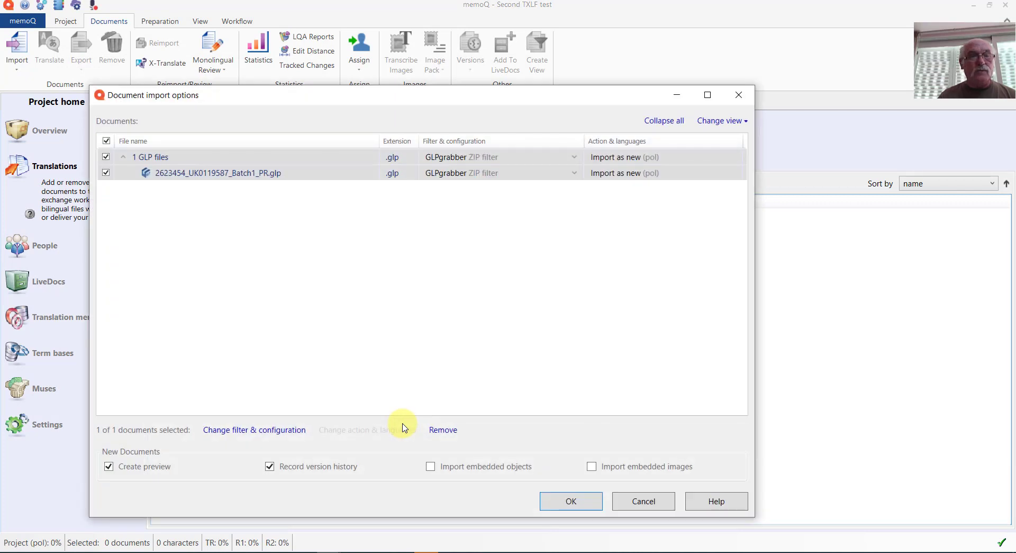
{"action": "left_click", "coordinate": [576, 501]}
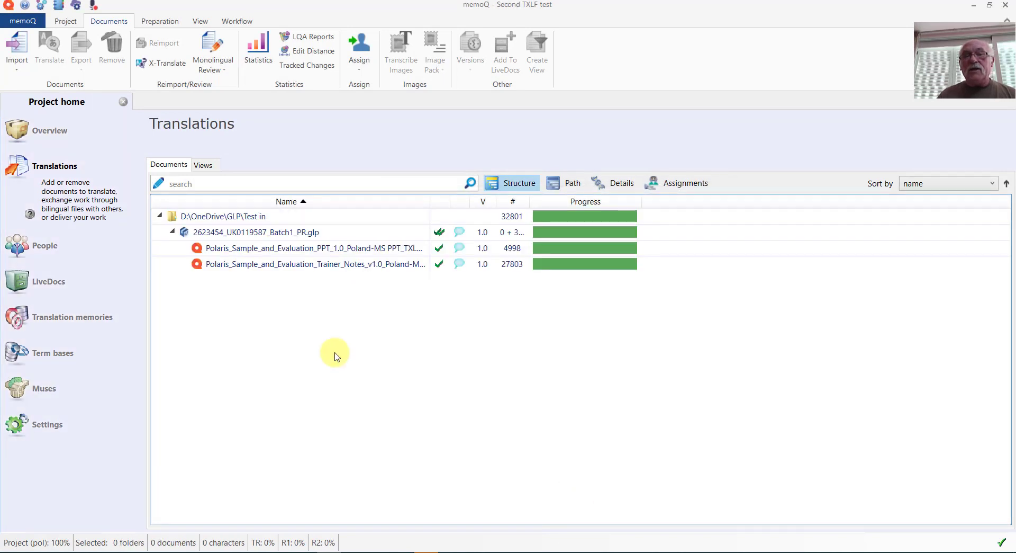
Select the .glp row, then the PPT and Trainer Notes Polaris documents together
{"action": "left_click", "coordinate": [292, 233]}
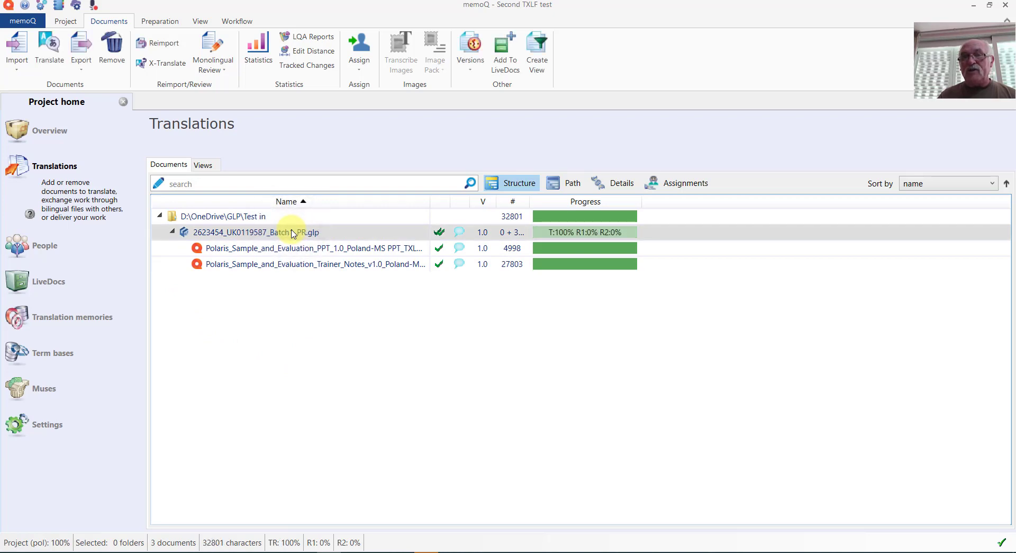
{"action": "left_click", "coordinate": [271, 248]}
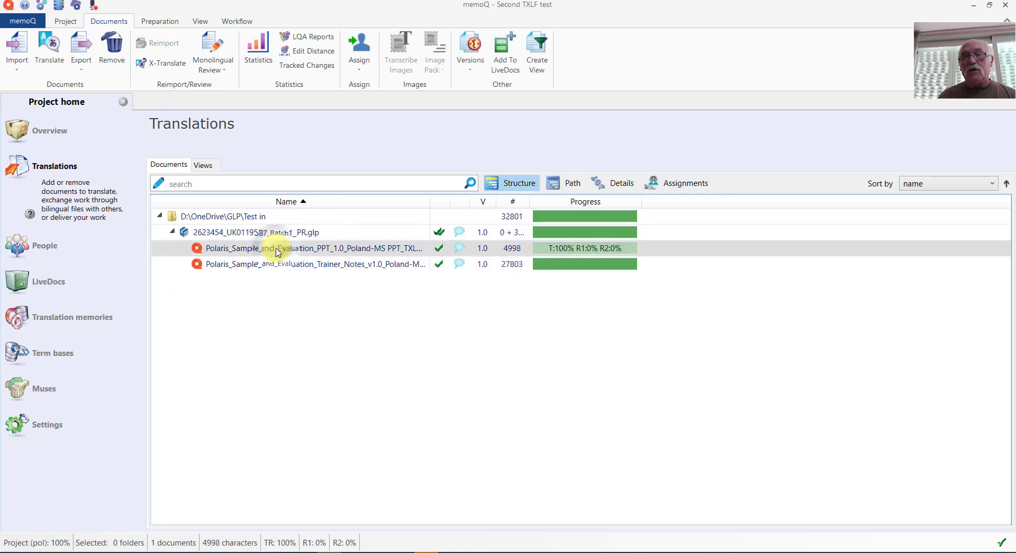
{"action": "left_click", "coordinate": [279, 265], "text": "ctrl"}
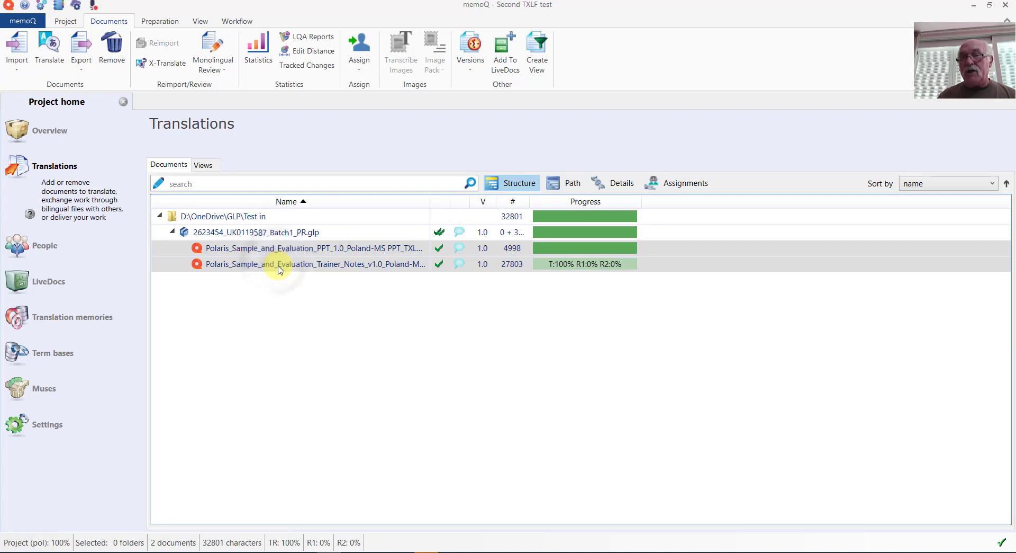